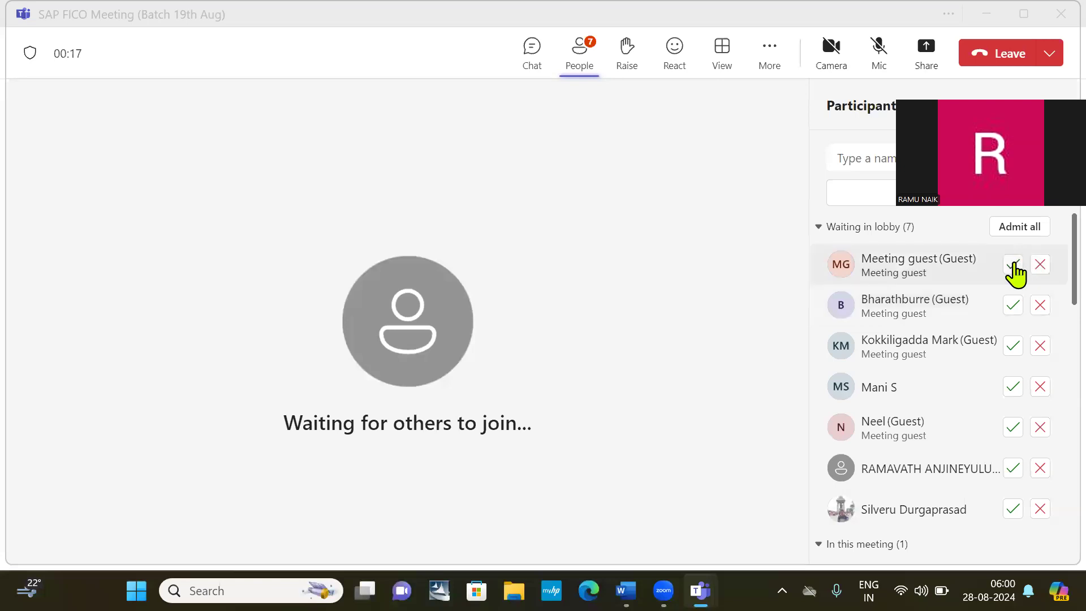
# Admit the people waiting in the lobby to the meeting one by one
pyautogui.click(1013, 264)
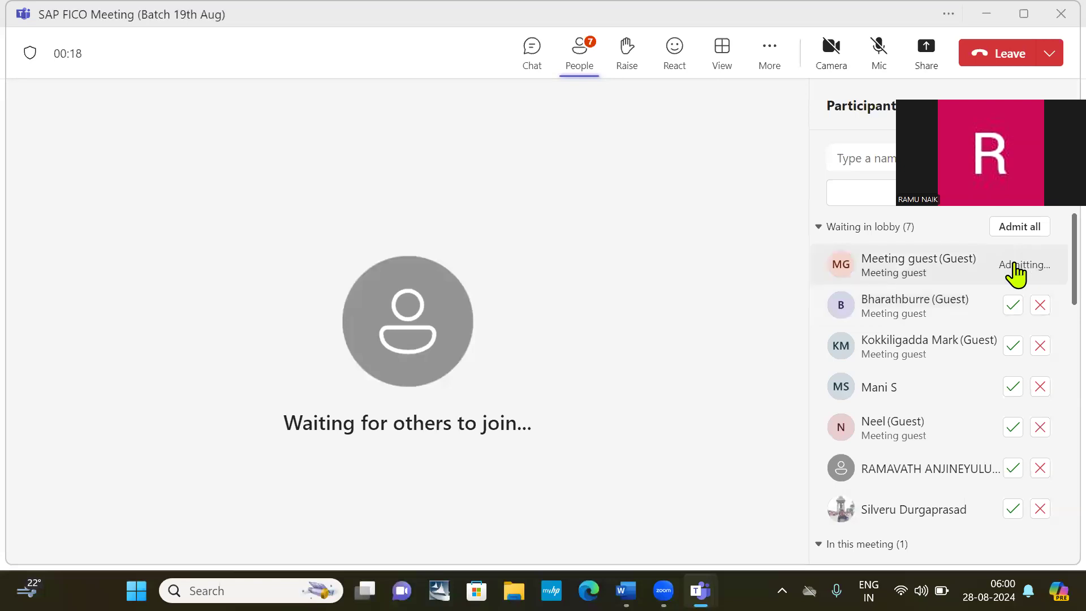
pyautogui.click(1012, 305)
pyautogui.click(1013, 346)
pyautogui.click(1013, 387)
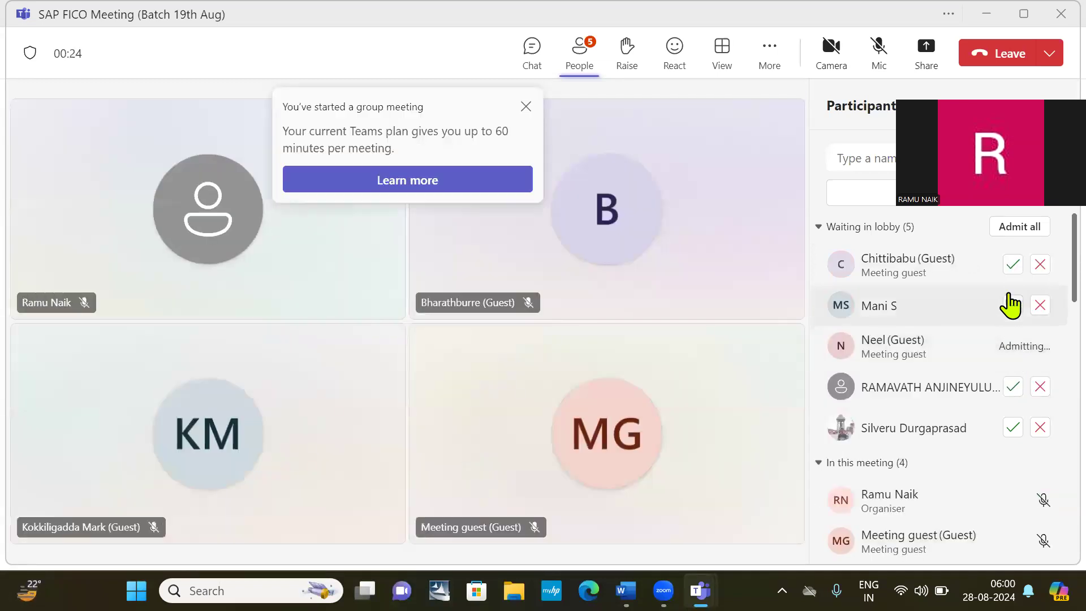
pyautogui.click(1013, 266)
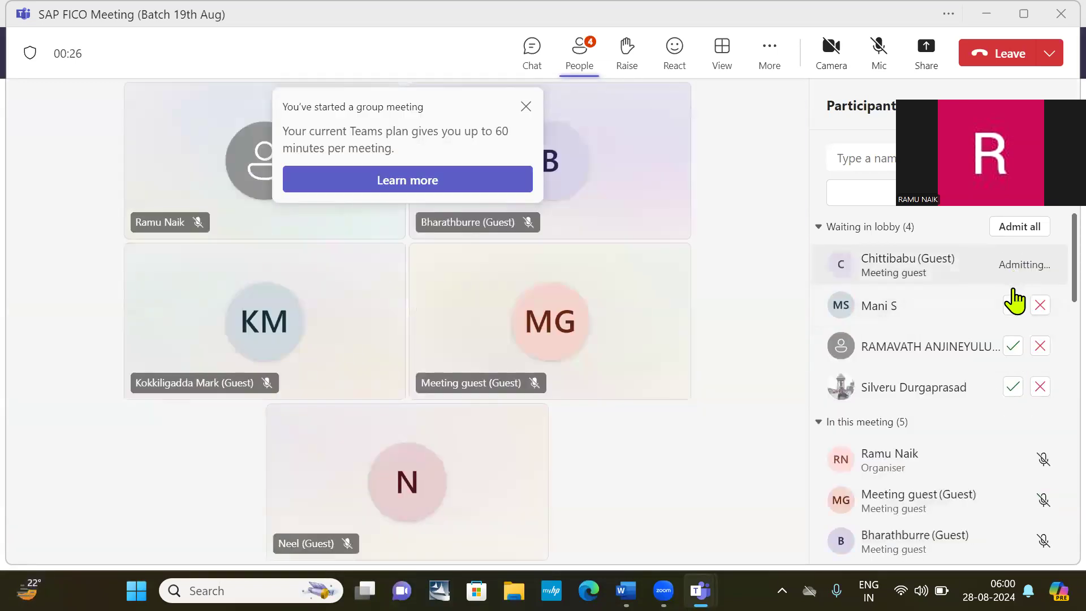
pyautogui.click(1012, 310)
pyautogui.click(1013, 265)
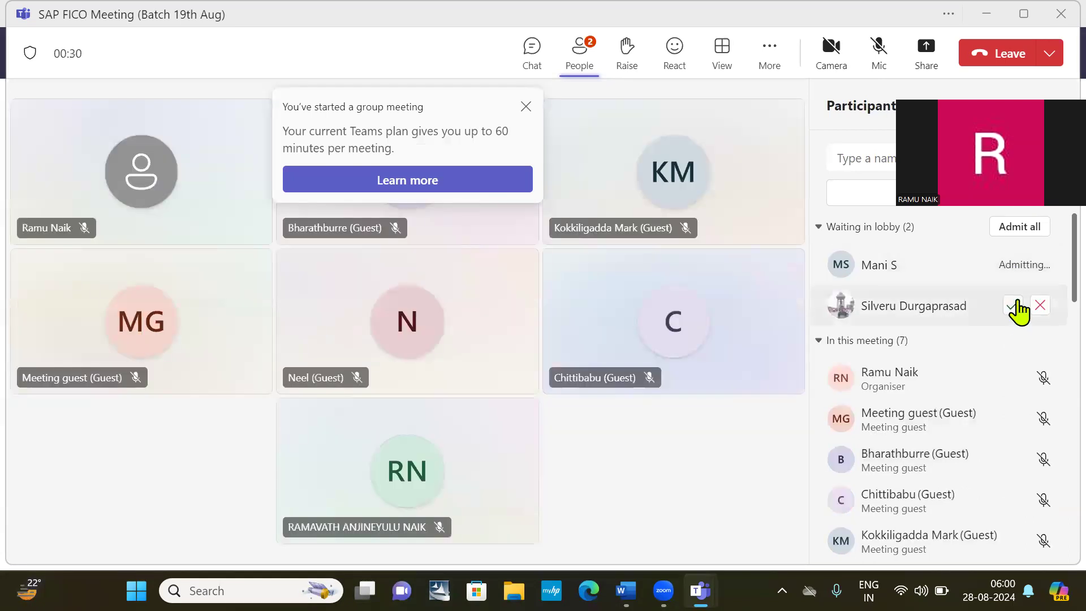
pyautogui.click(1018, 305)
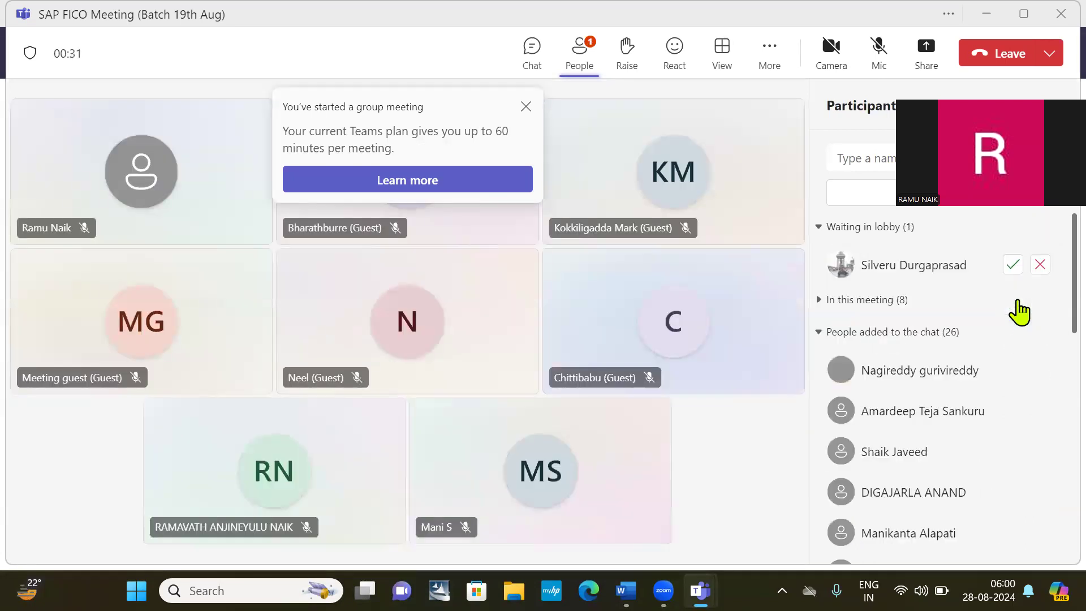
pyautogui.click(1013, 266)
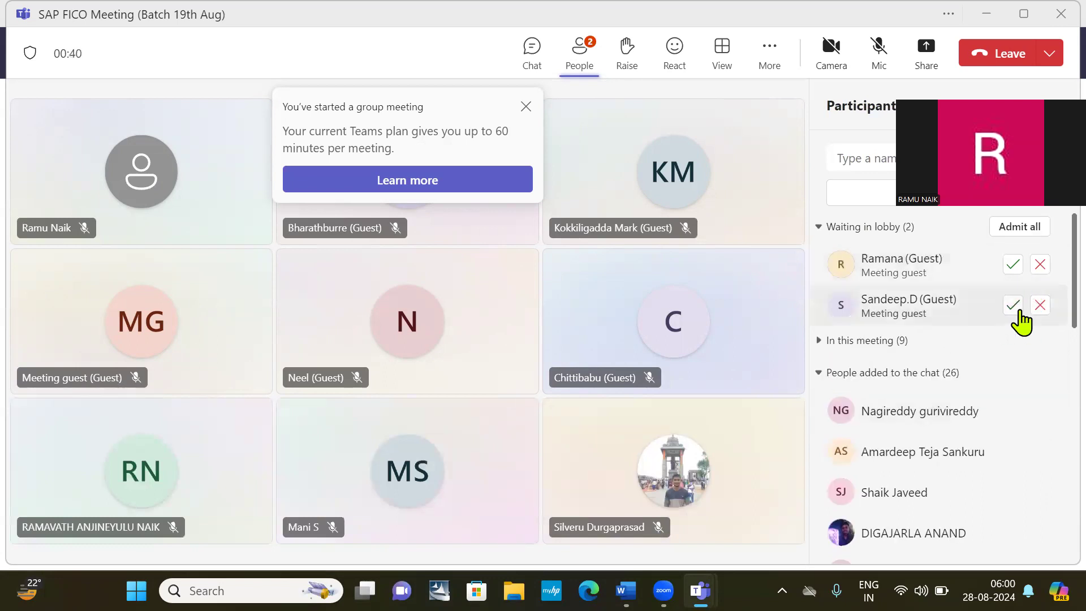
pyautogui.click(1014, 307)
pyautogui.click(1013, 265)
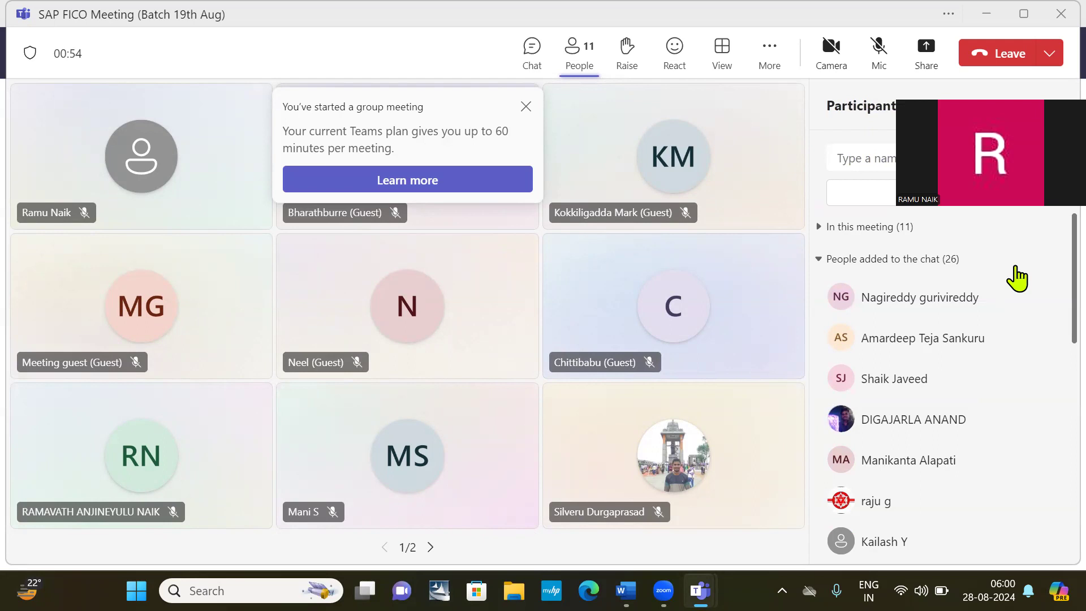
# Admit the next person waiting in the lobby and dismiss the notice about the group meeting time limit
pyautogui.scroll(-6, 1016, 278)
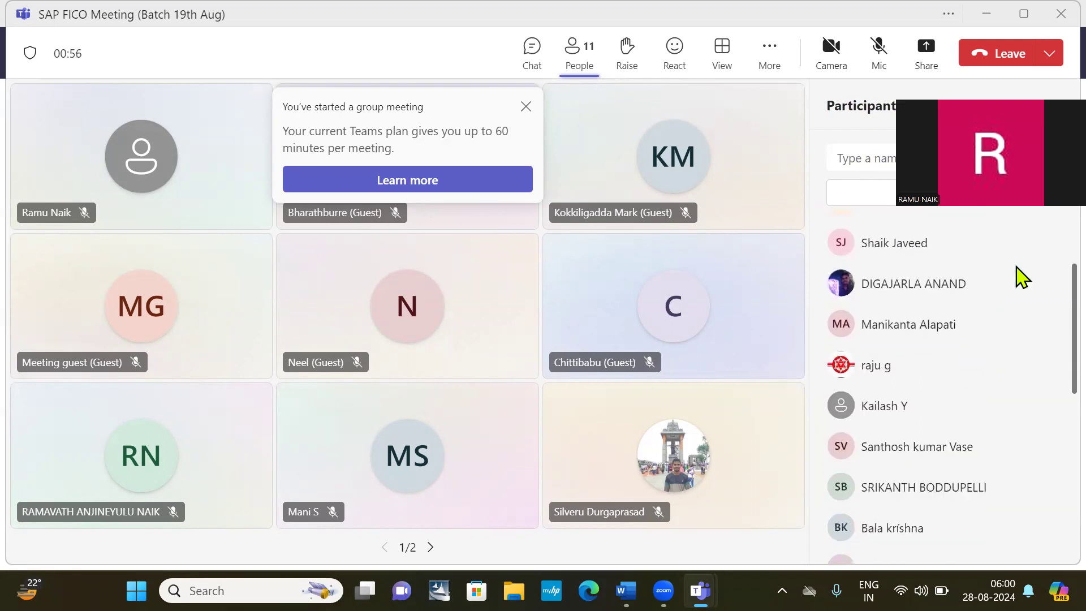
pyautogui.scroll(-4, 1016, 273)
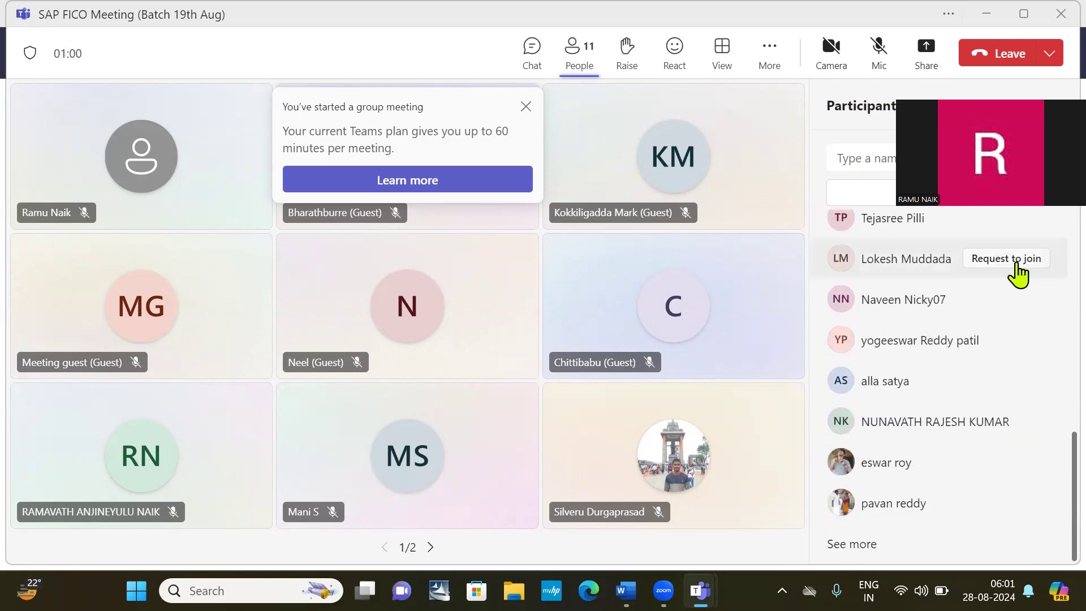
pyautogui.scroll(10, 1016, 265)
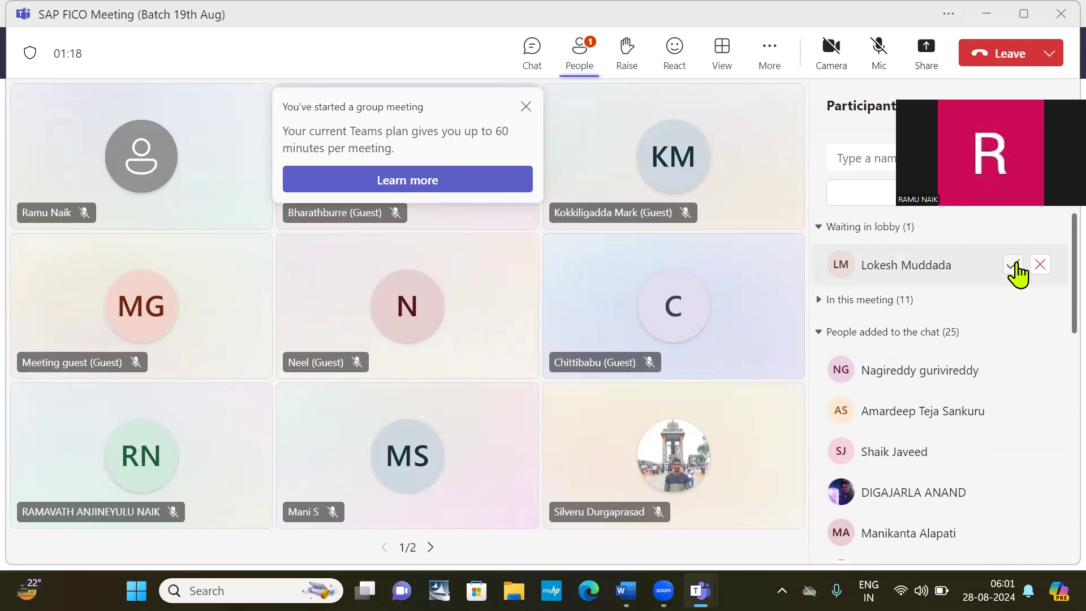
pyautogui.click(1014, 264)
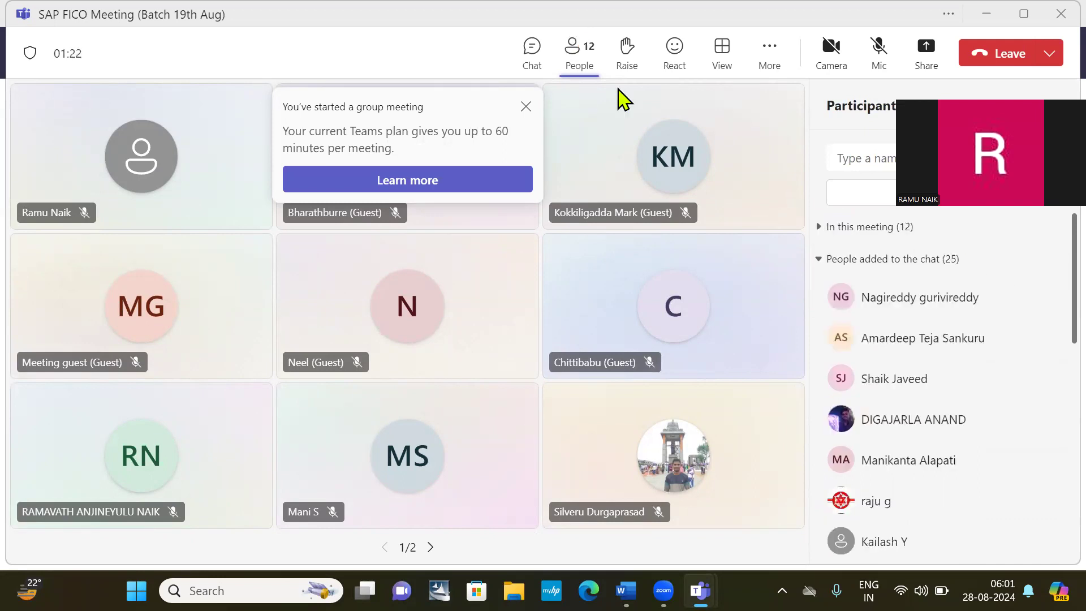
pyautogui.click(524, 106)
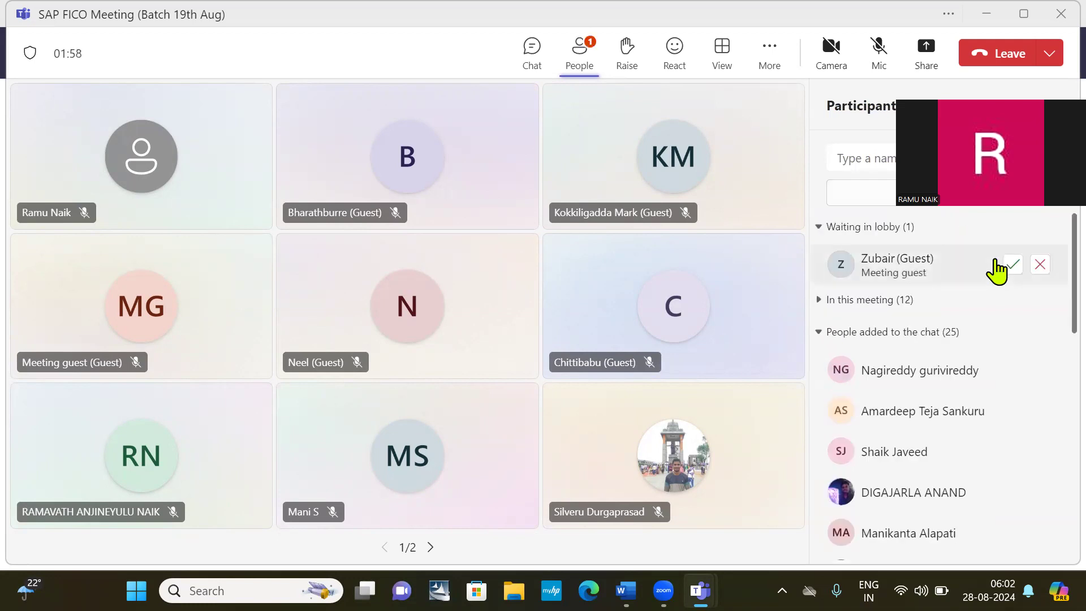
# Admit the newly arrived guest from the lobby and unmute the microphone
pyautogui.click(1012, 267)
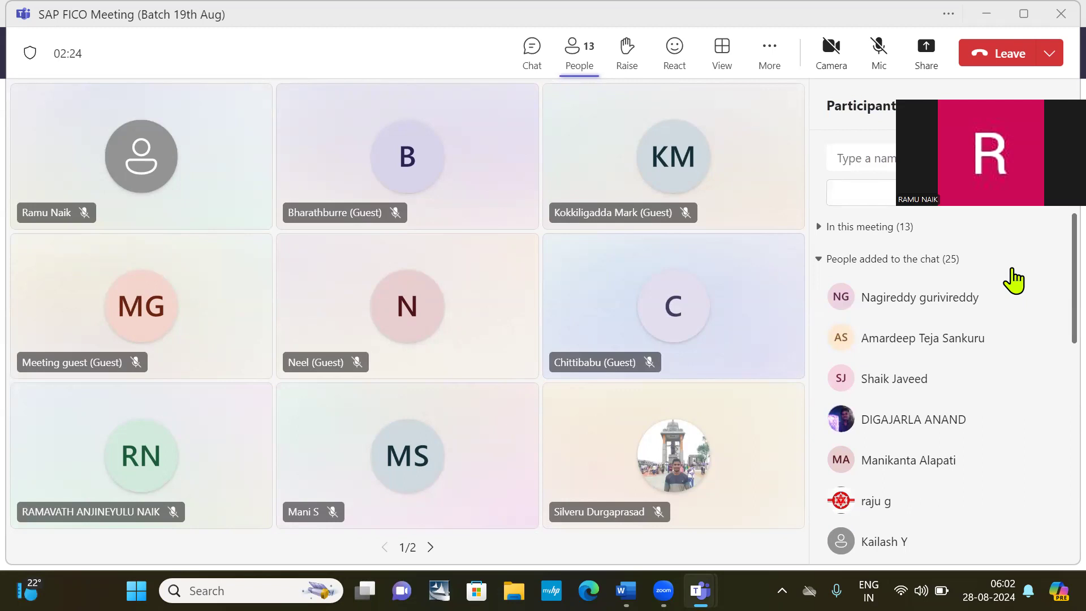
pyautogui.click(877, 54)
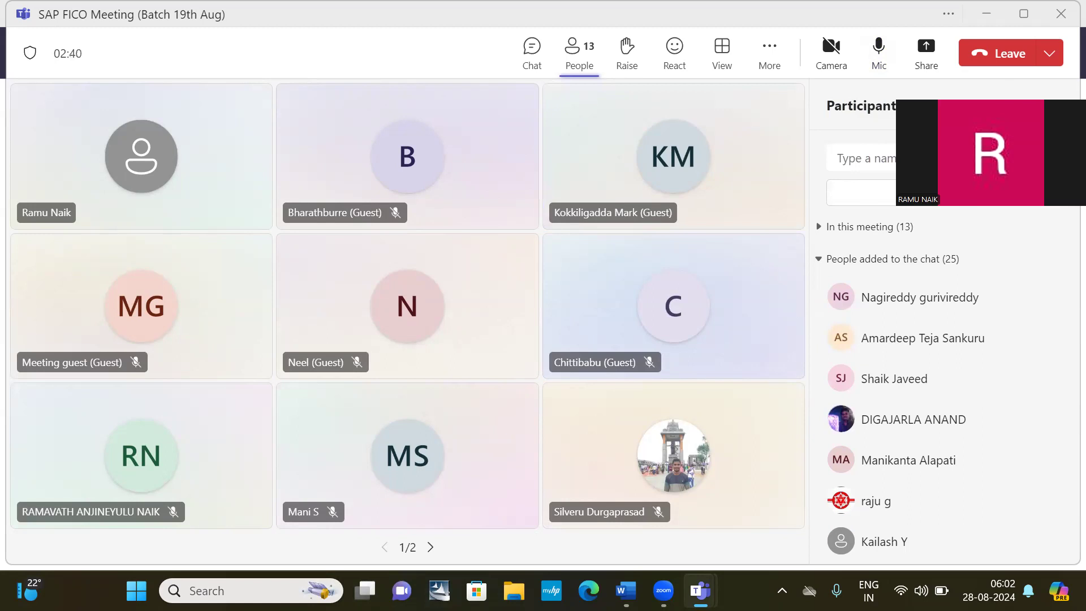
# Switch to SAP Logon, cut the note text of the sap connection and minimise the window
pyautogui.click(238, 591)
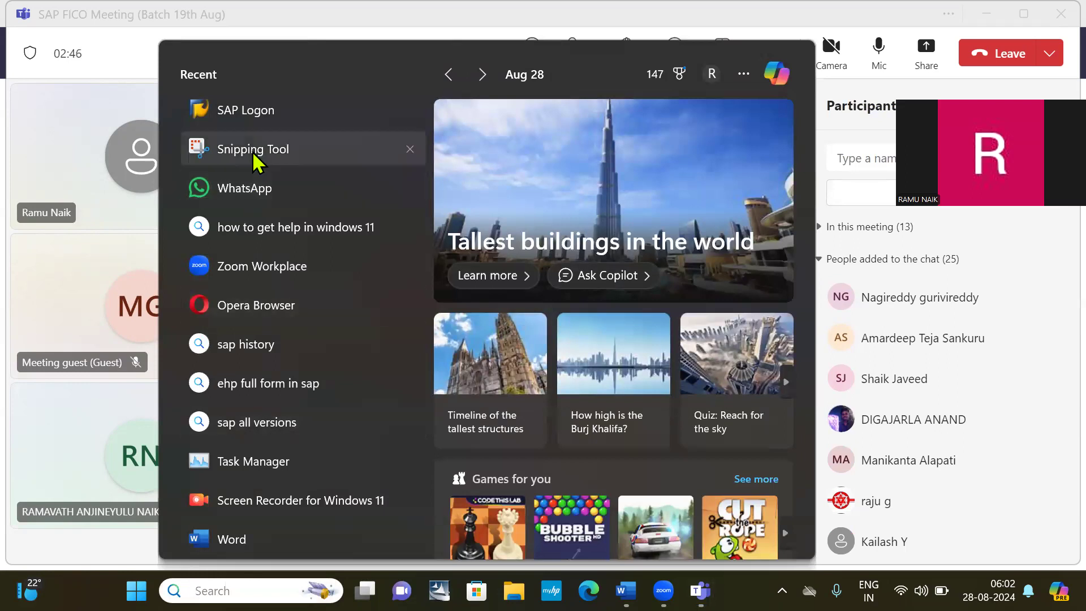
pyautogui.click(267, 113)
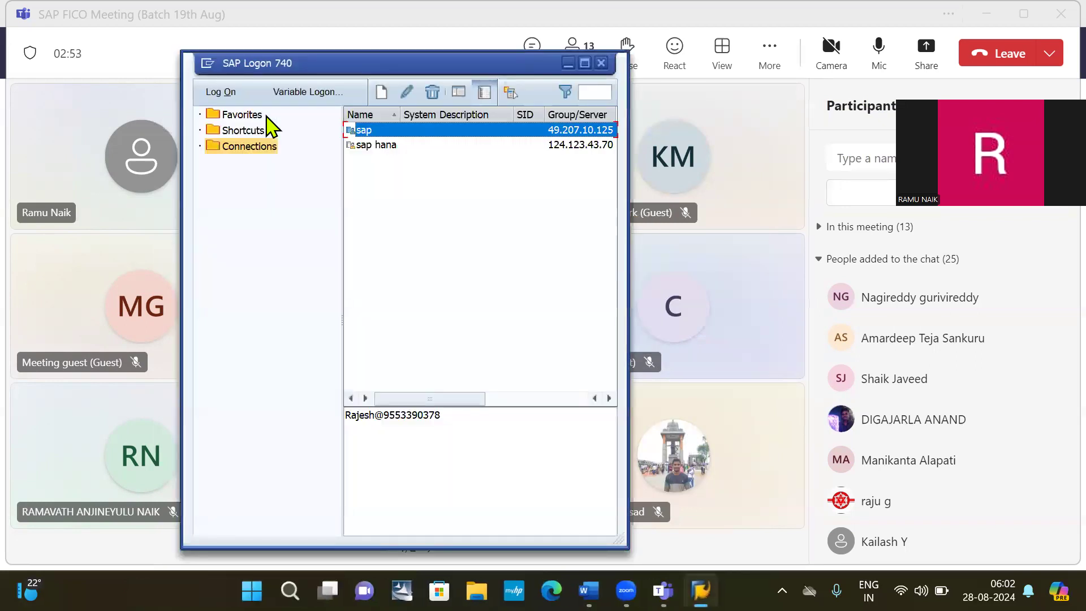
pyautogui.doubleClick(448, 412)
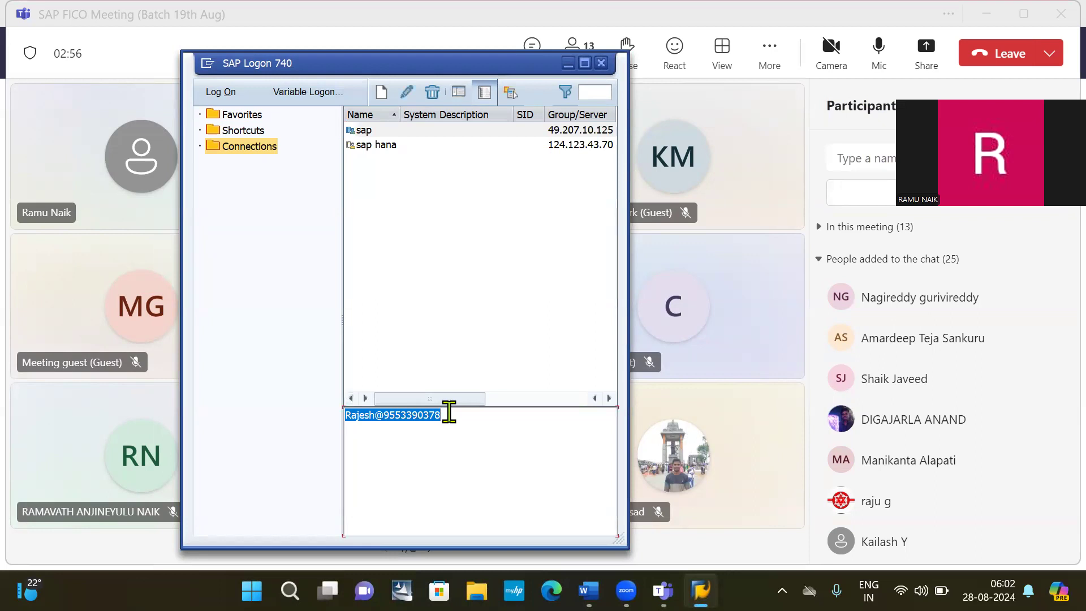
pyautogui.click(477, 289)
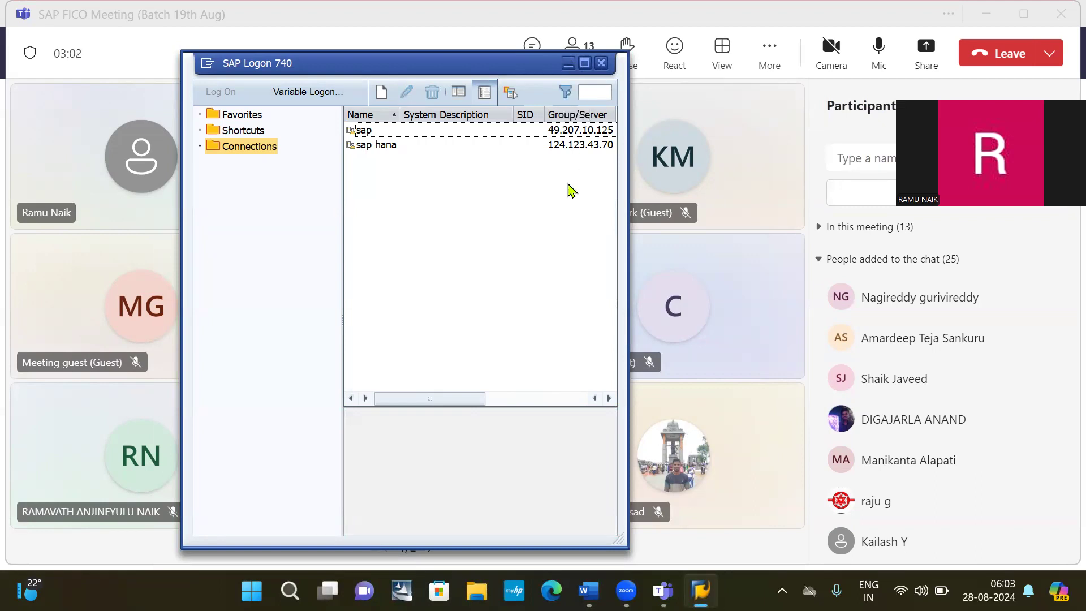
pyautogui.click(567, 62)
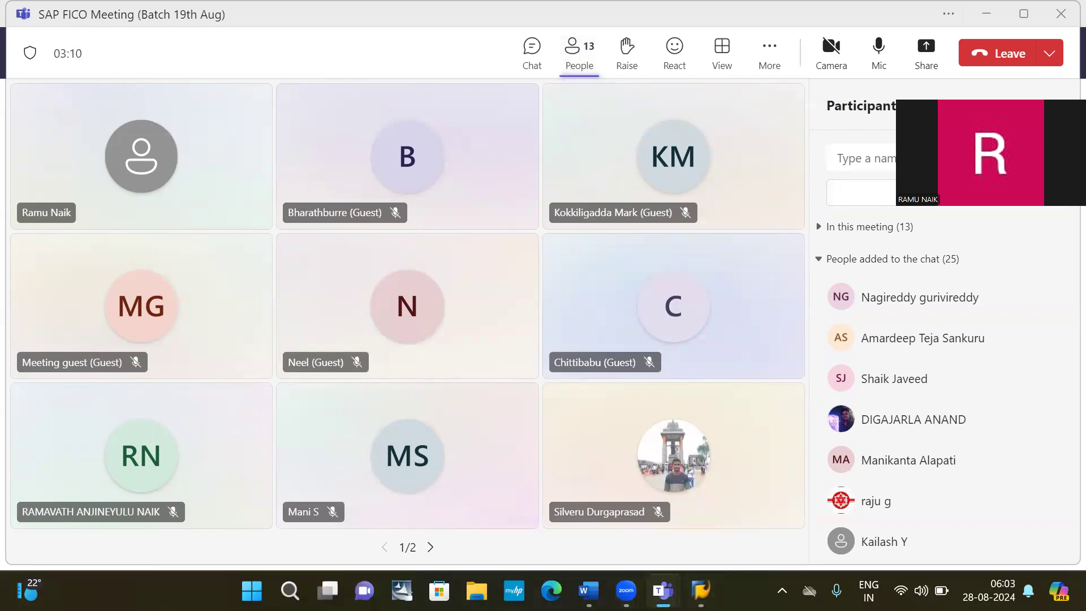
# Return to SAP Logon and paste the cut contact details back into the notes of the sap connection
pyautogui.moveTo(662, 591)
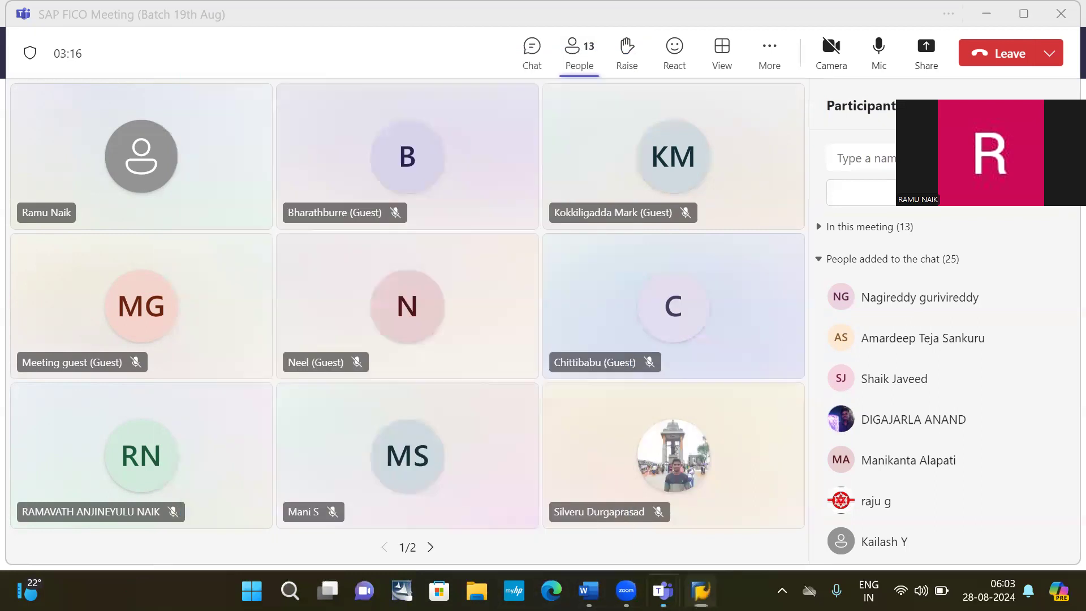
pyautogui.click(699, 590)
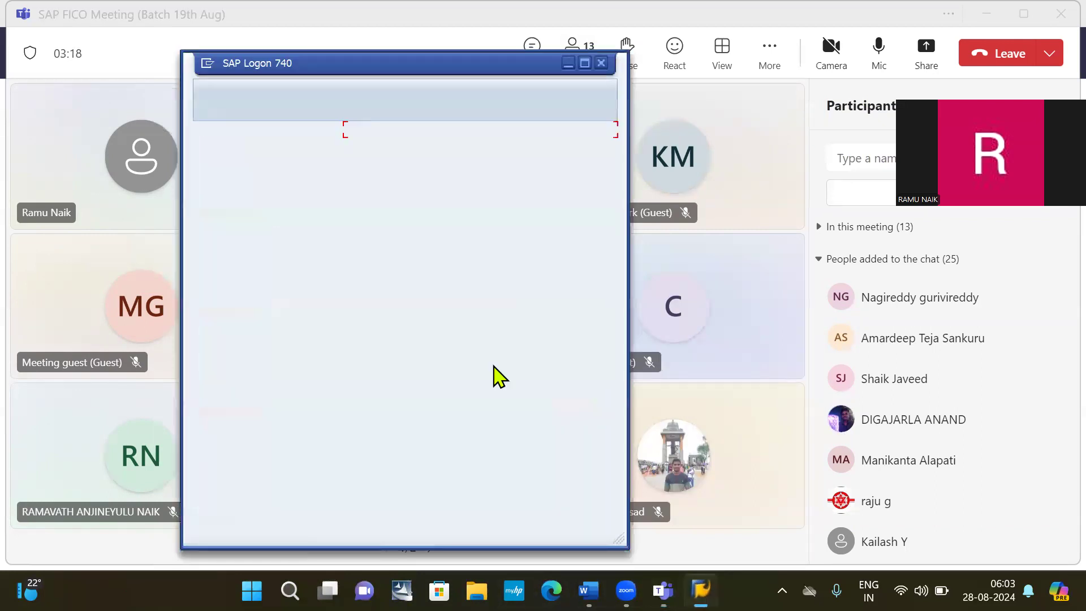
pyautogui.click(432, 444)
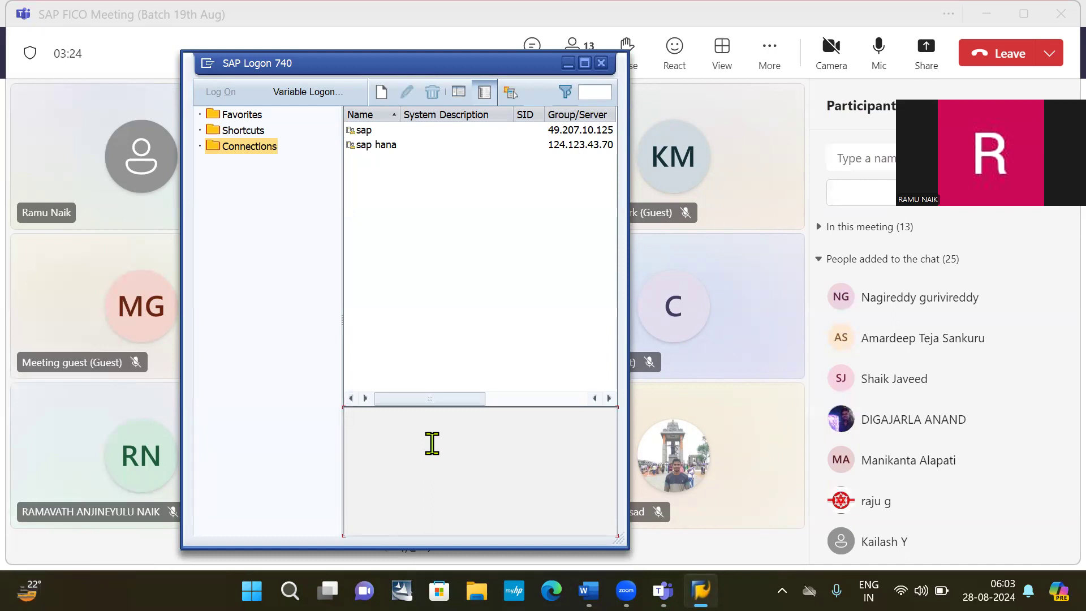
pyautogui.click(396, 129)
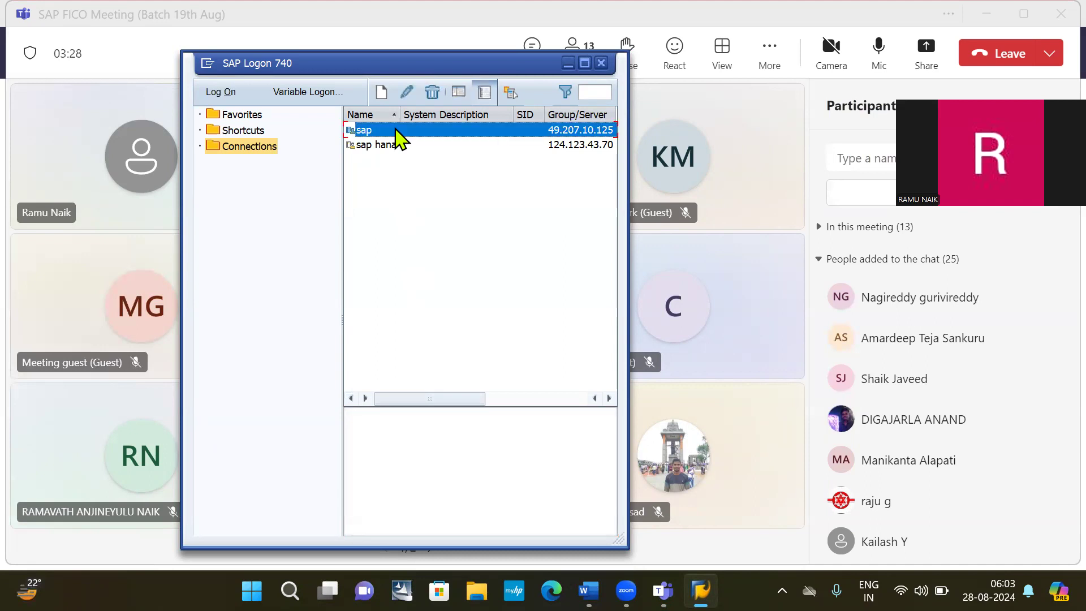
pyautogui.click(435, 425)
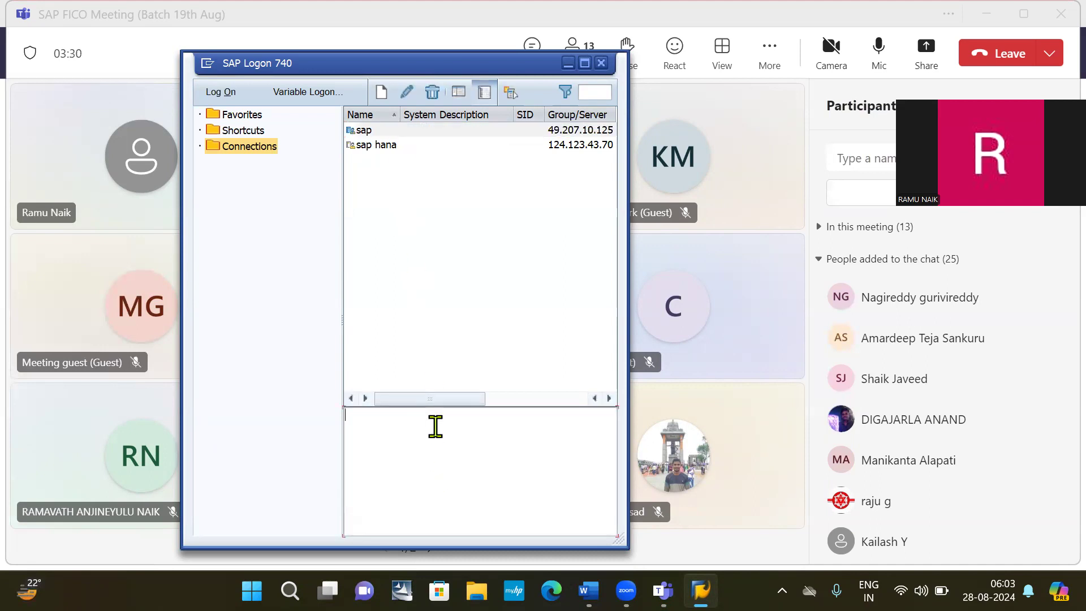
pyautogui.hotkey('ctrl', 'v')
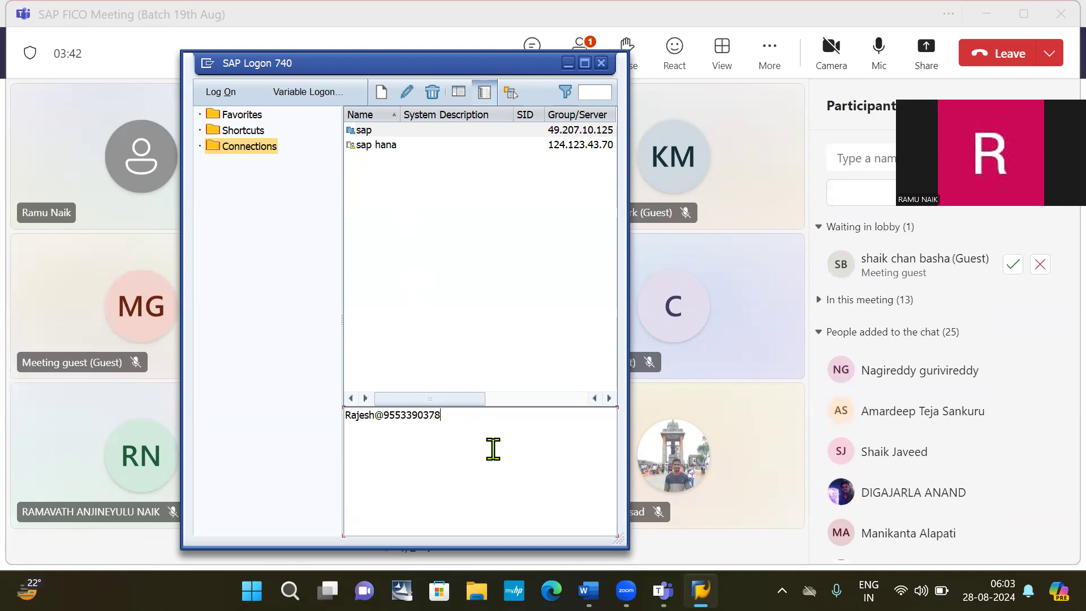
# Switch to the Teams meeting and admit the two further people waiting in the lobby
pyautogui.click(1011, 265)
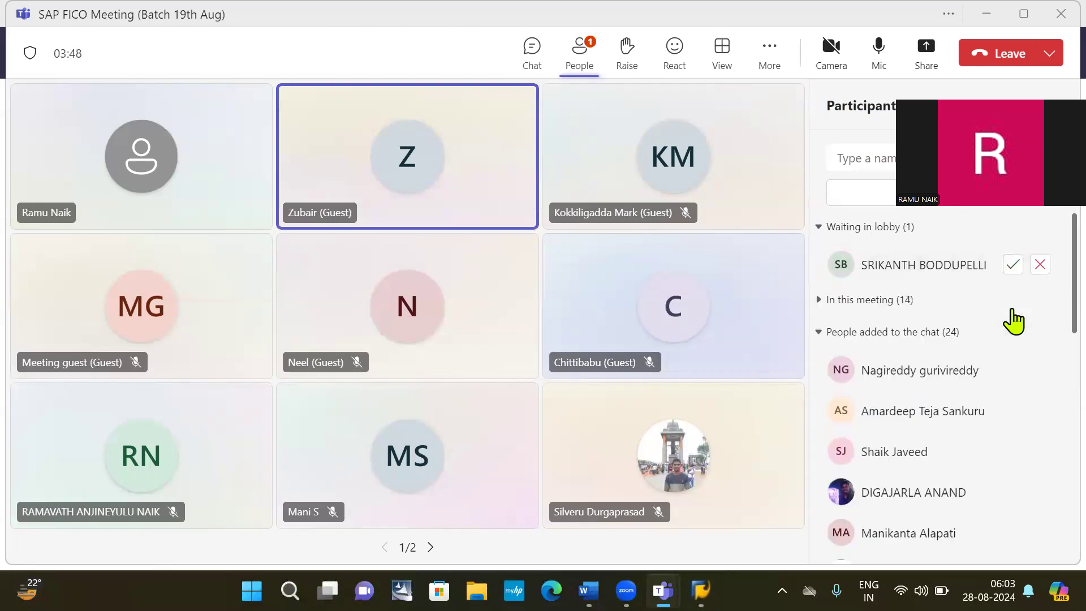
pyautogui.click(1012, 266)
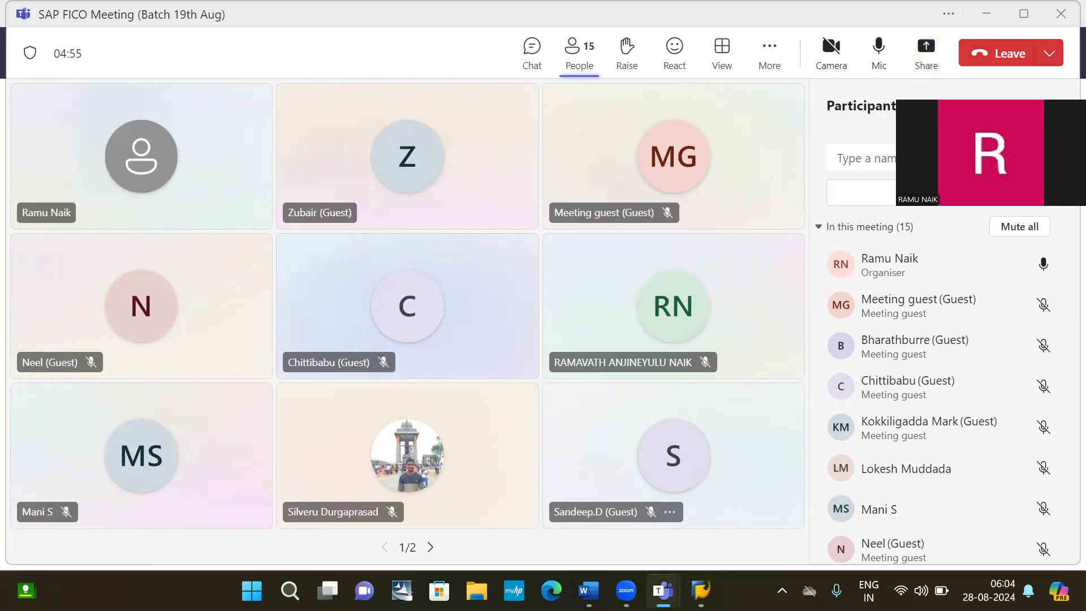
# Switch to SAP Logon and open the sap connection's logon screen
pyautogui.hotkey('alt', 'Tab')
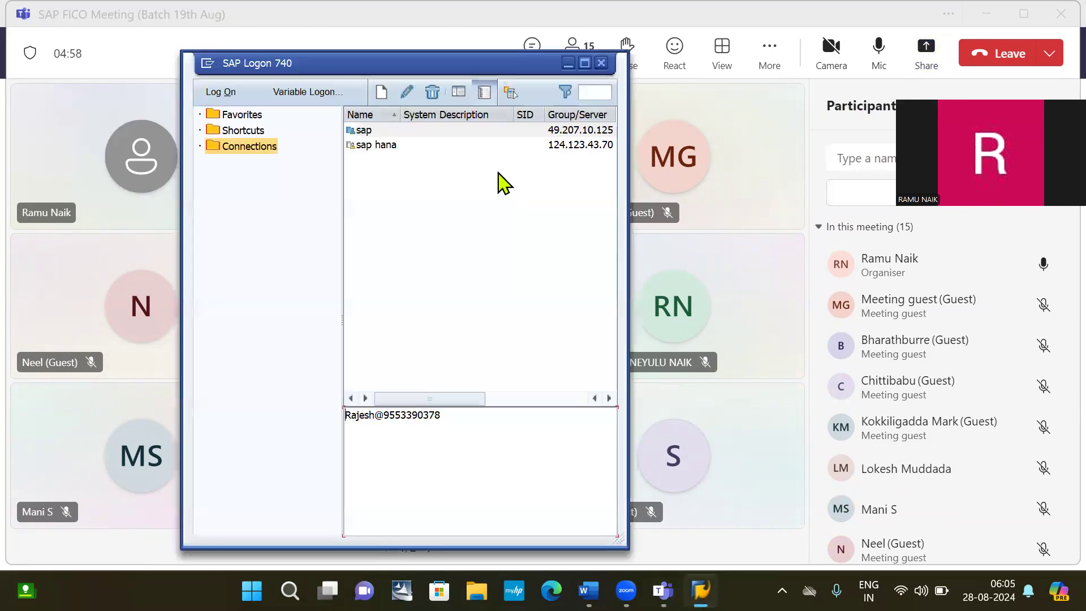
pyautogui.click(469, 135)
pyautogui.doubleClick(469, 135)
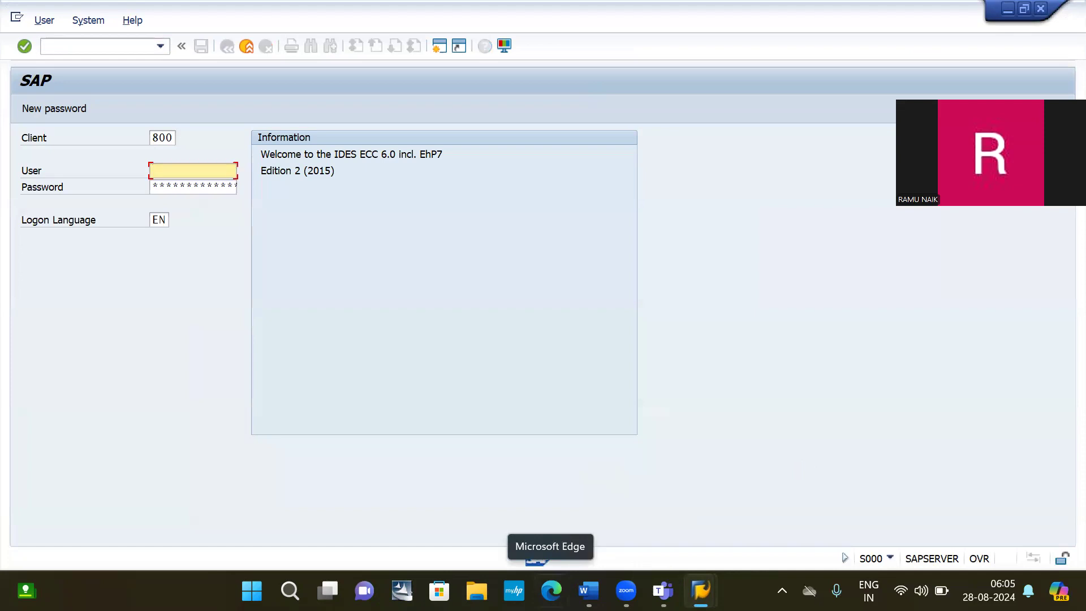
# Switch back to the Teams meeting and share the entire screen with the participants
pyautogui.click(664, 588)
pyautogui.click(754, 507)
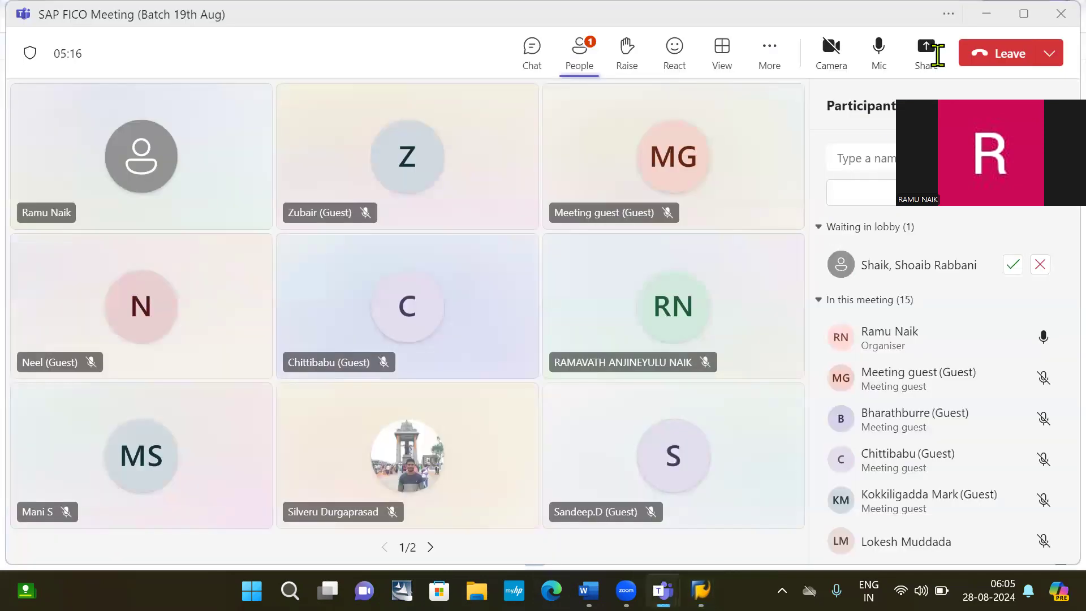
pyautogui.click(927, 53)
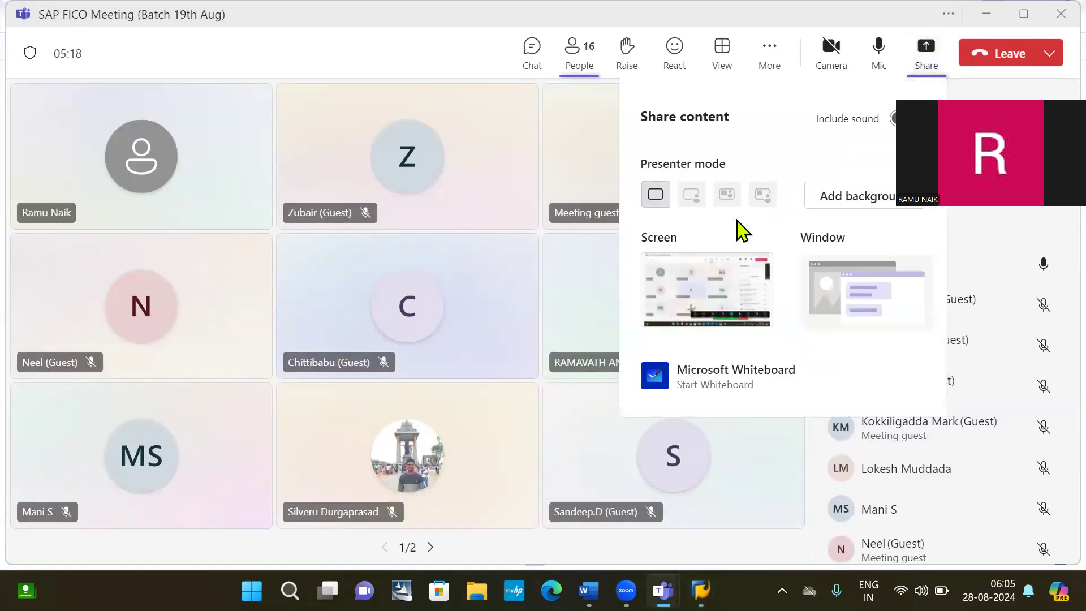
pyautogui.click(700, 307)
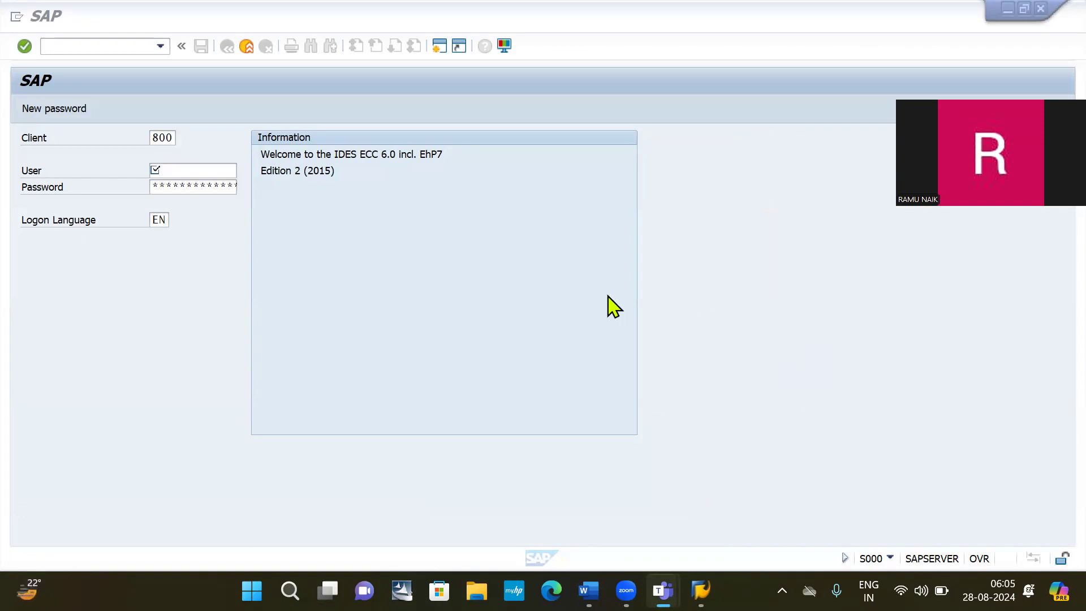
# Fill in the User field of the SAP logon screen with the first suggested user ID and move to the Password field
pyautogui.click(201, 171)
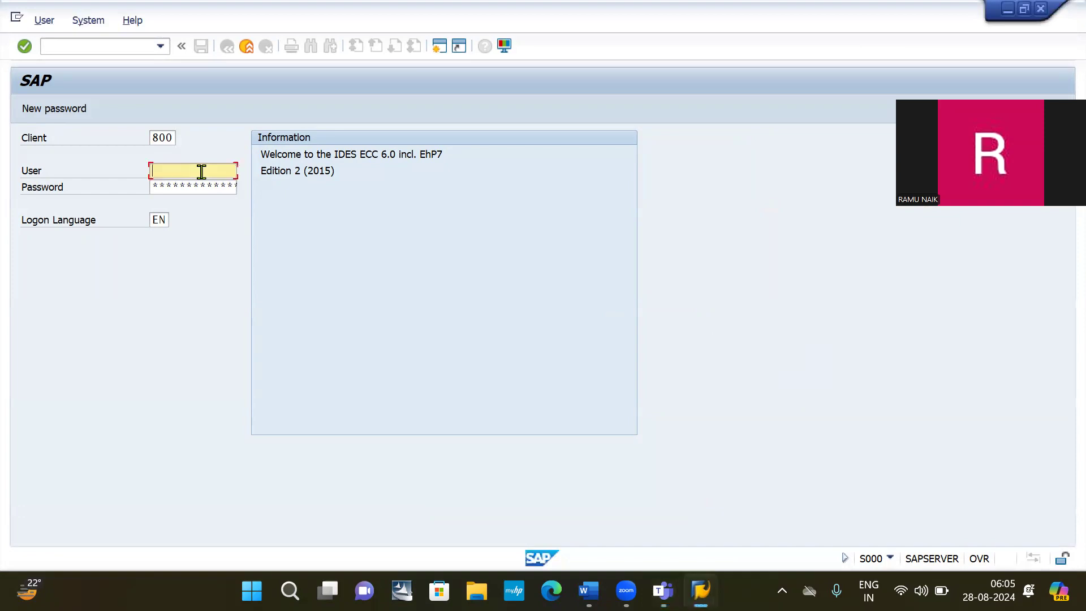
pyautogui.click(201, 170)
pyautogui.press('Down')
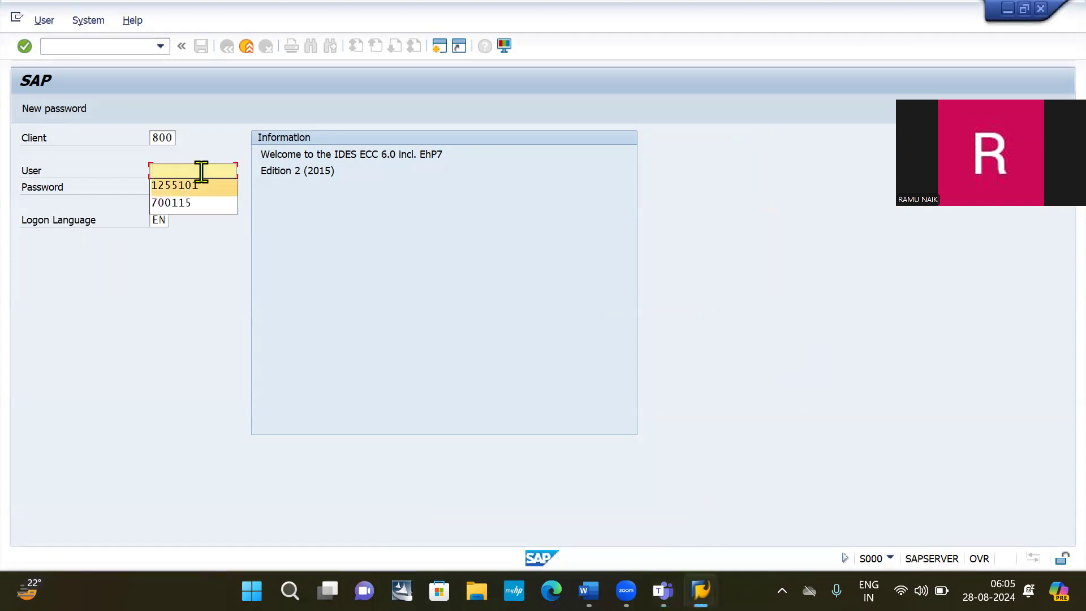
pyautogui.press('Return')
pyautogui.press('Tab')
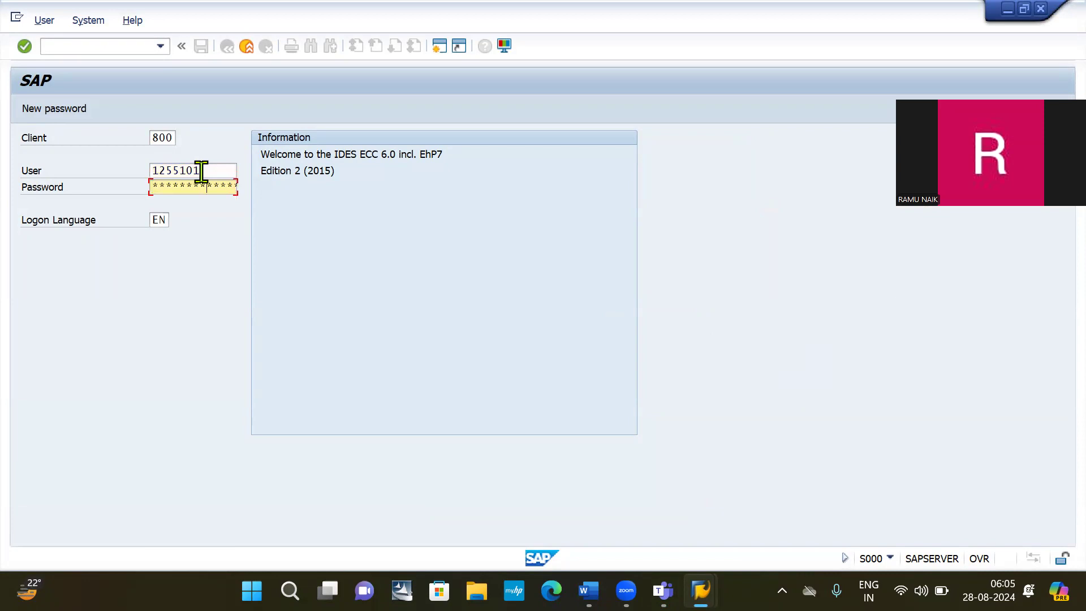
# Log on to SAP client 800 with the user ID and password in the logon screen
pyautogui.press('Return')
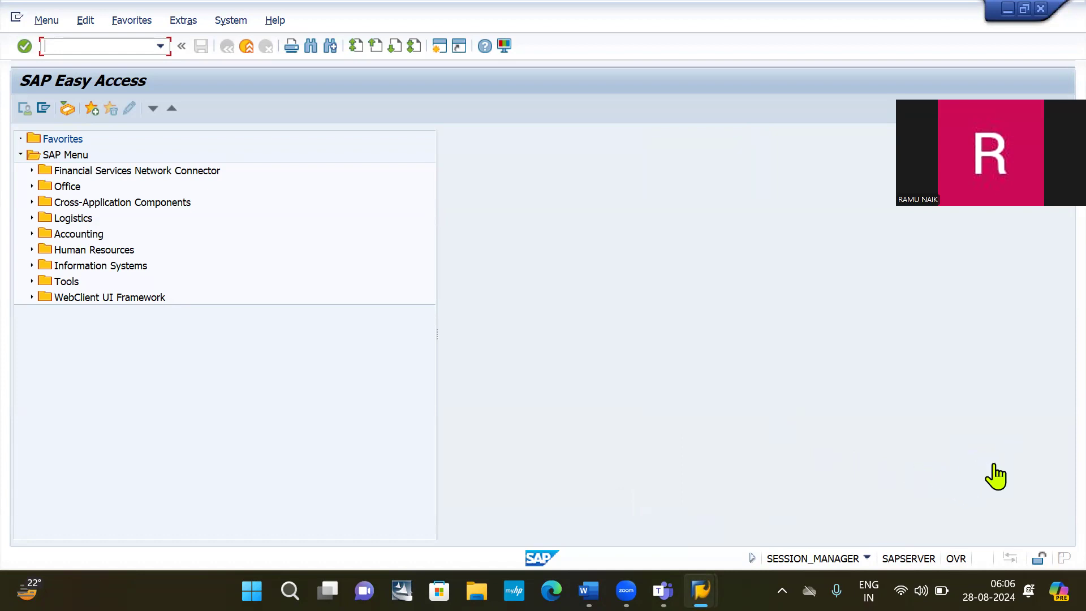
# Switch to the Teams meeting, admit the guest waiting in the lobby and minimize the meeting window
pyautogui.click(1040, 350)
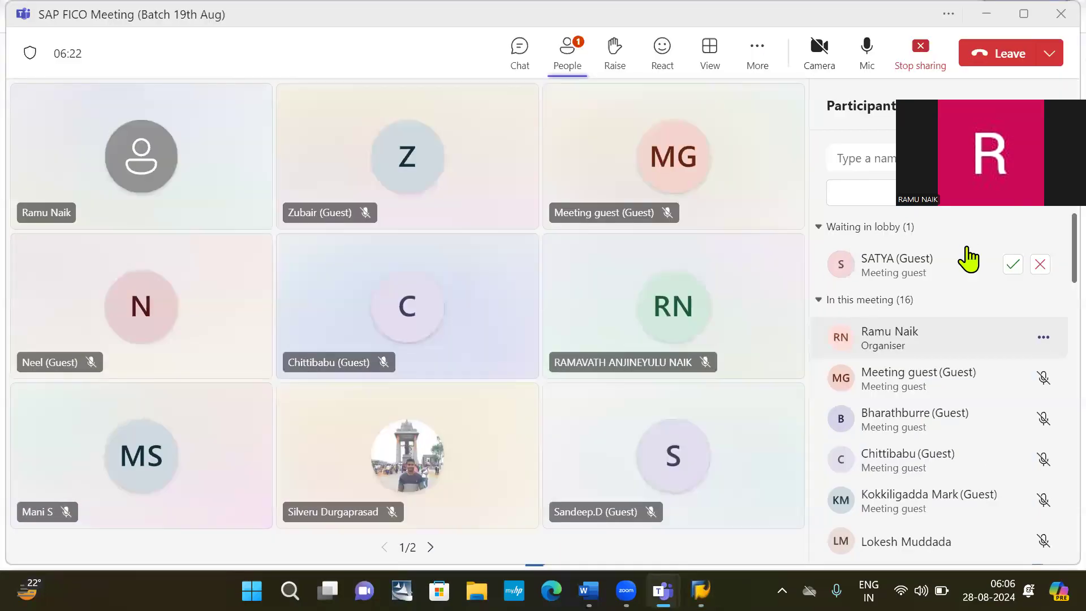
pyautogui.click(1010, 265)
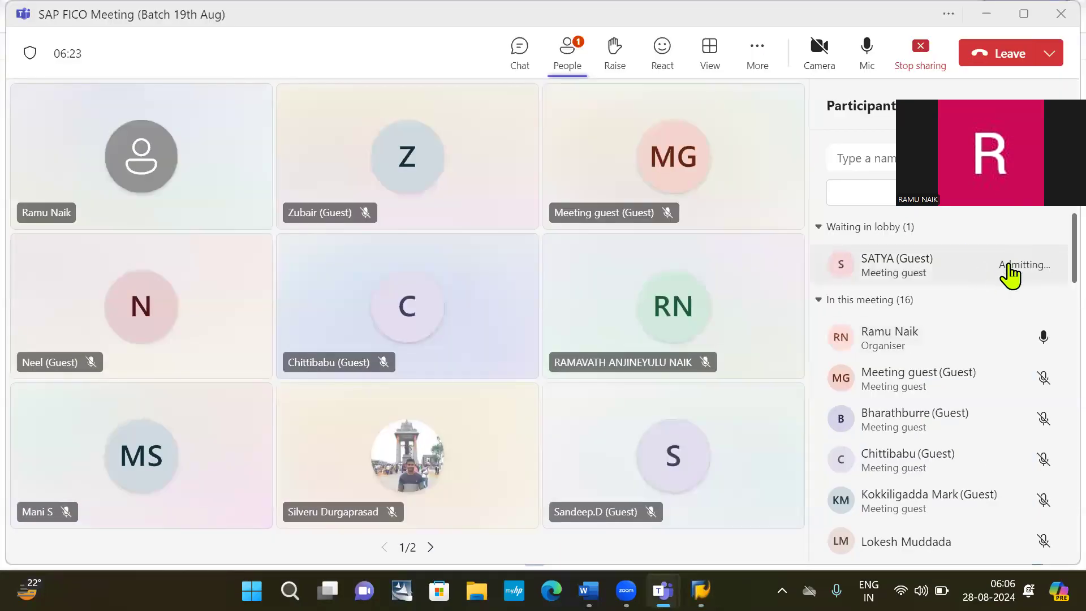
pyautogui.click(986, 15)
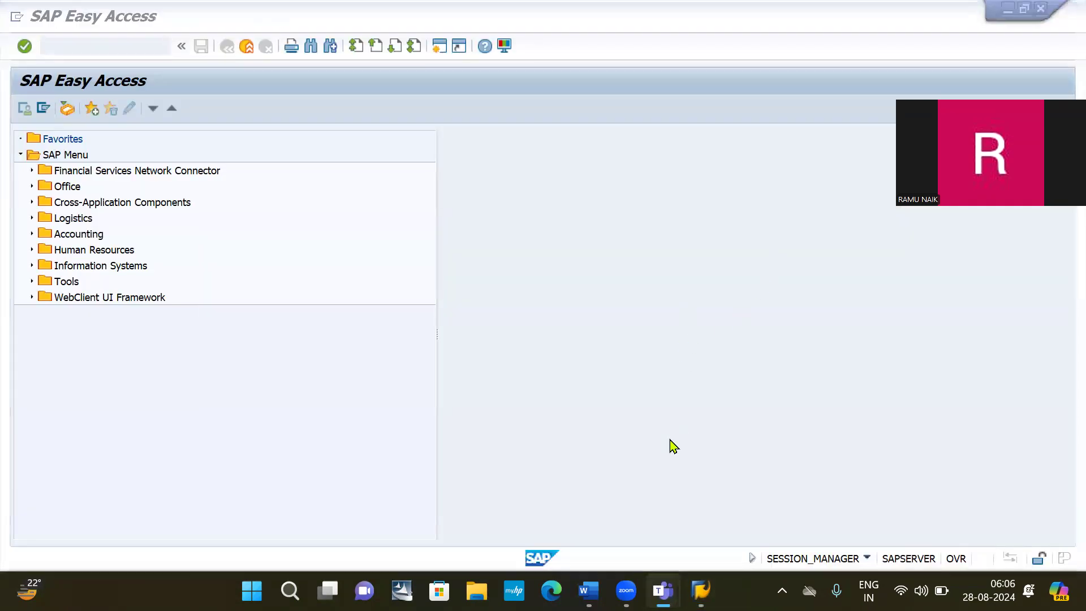
# Switch to the General ledger accounting document in Word and review the company code, business area and company assignment steps (OX02, OX03, OX16)
pyautogui.click(588, 590)
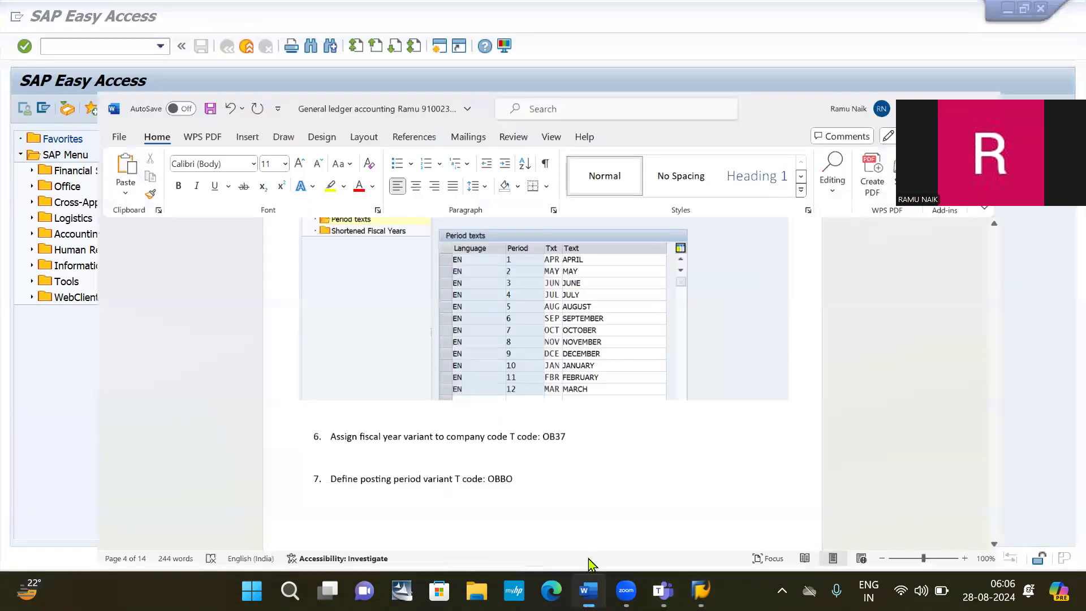
pyautogui.scroll(3, 571, 375)
pyautogui.scroll(15, 571, 376)
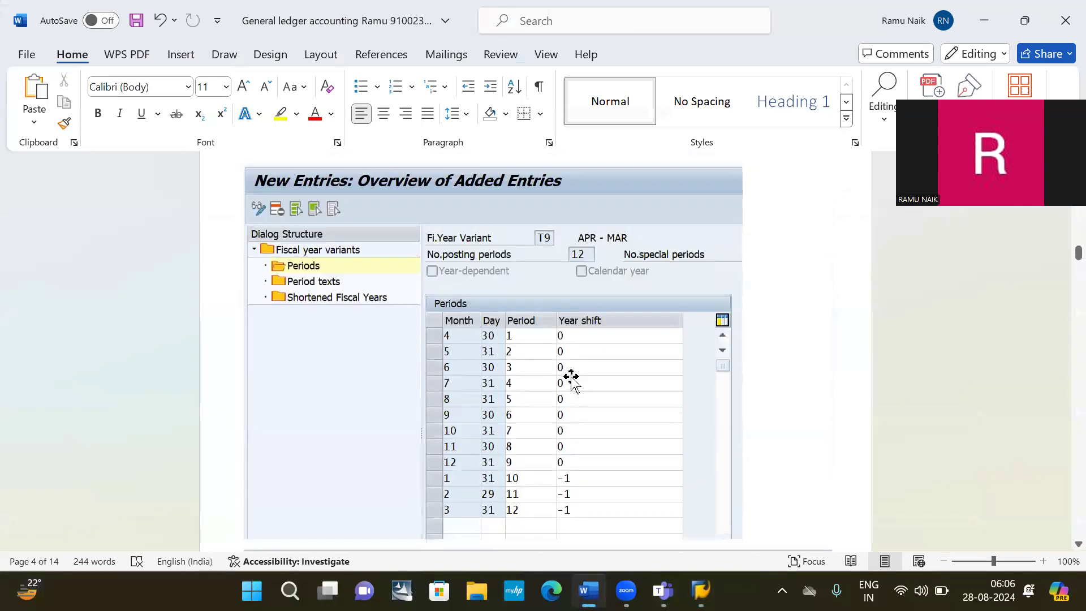
pyautogui.scroll(15, 571, 376)
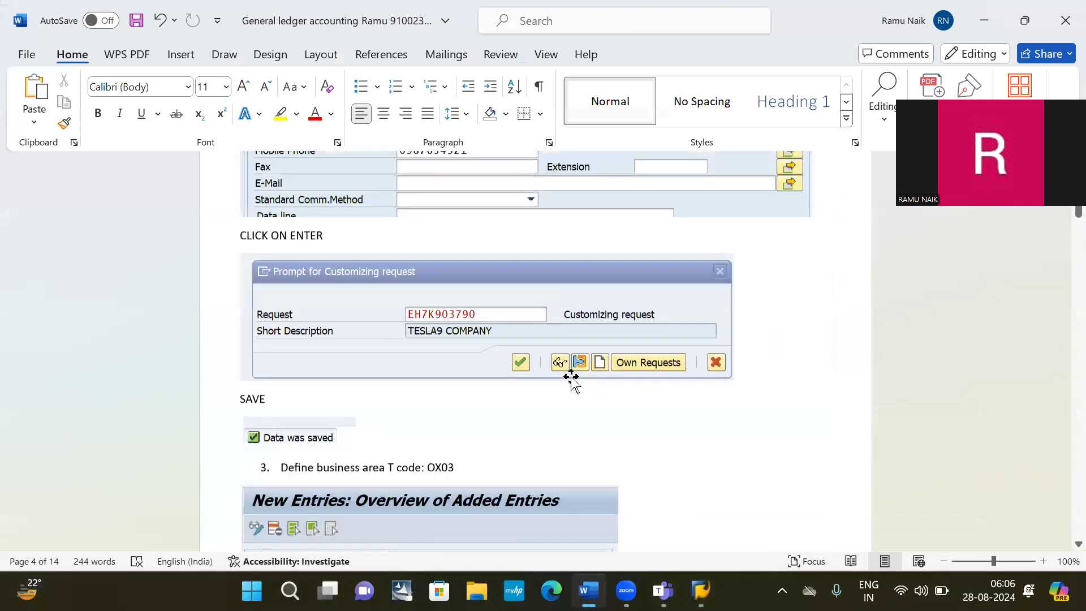
pyautogui.scroll(5, 571, 375)
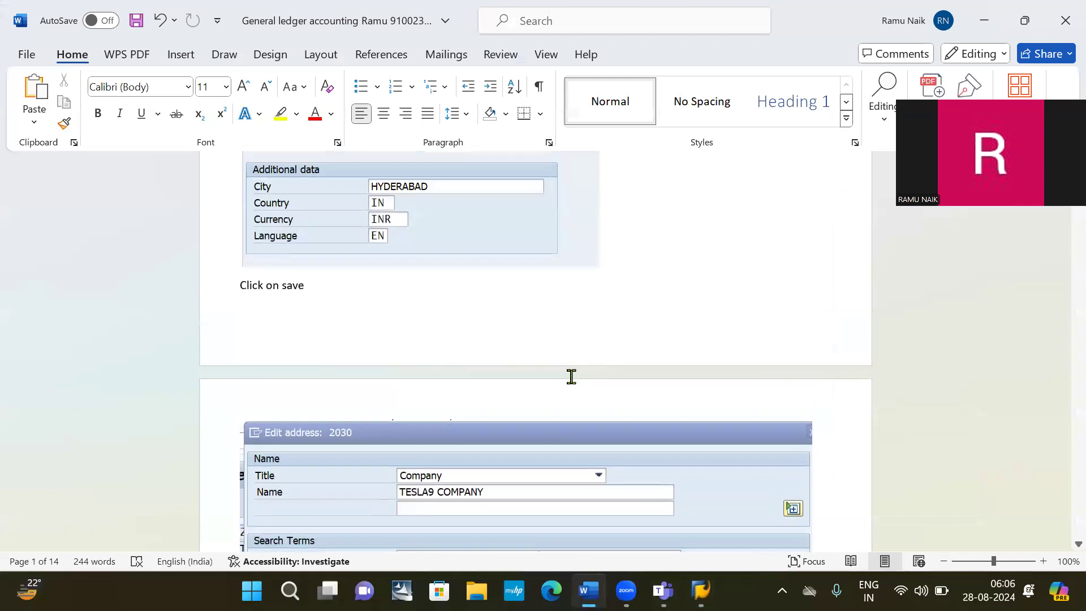
pyautogui.scroll(1, 571, 378)
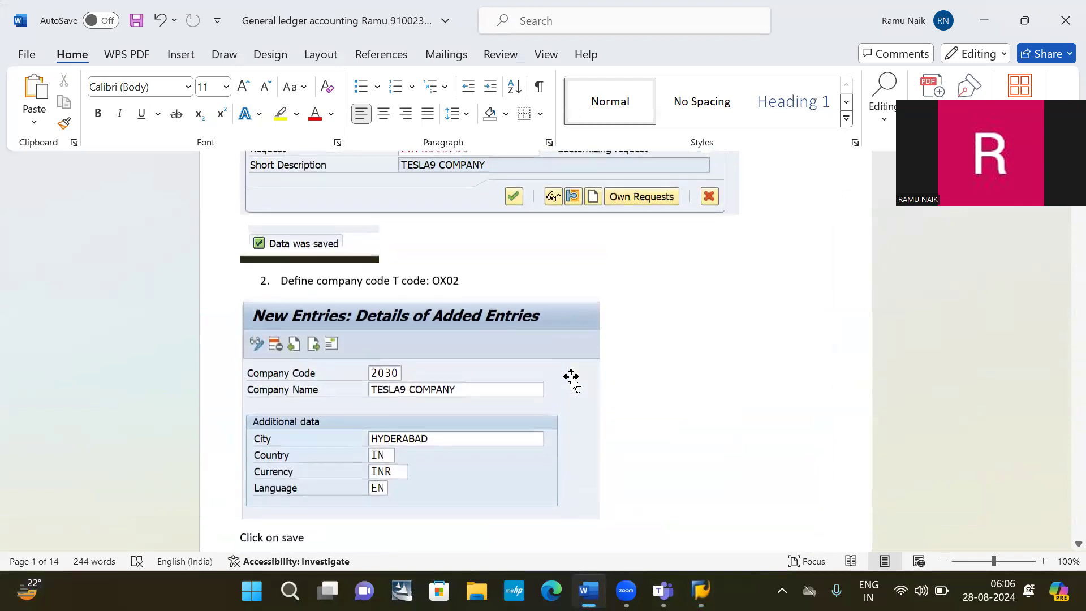
pyautogui.scroll(5, 571, 377)
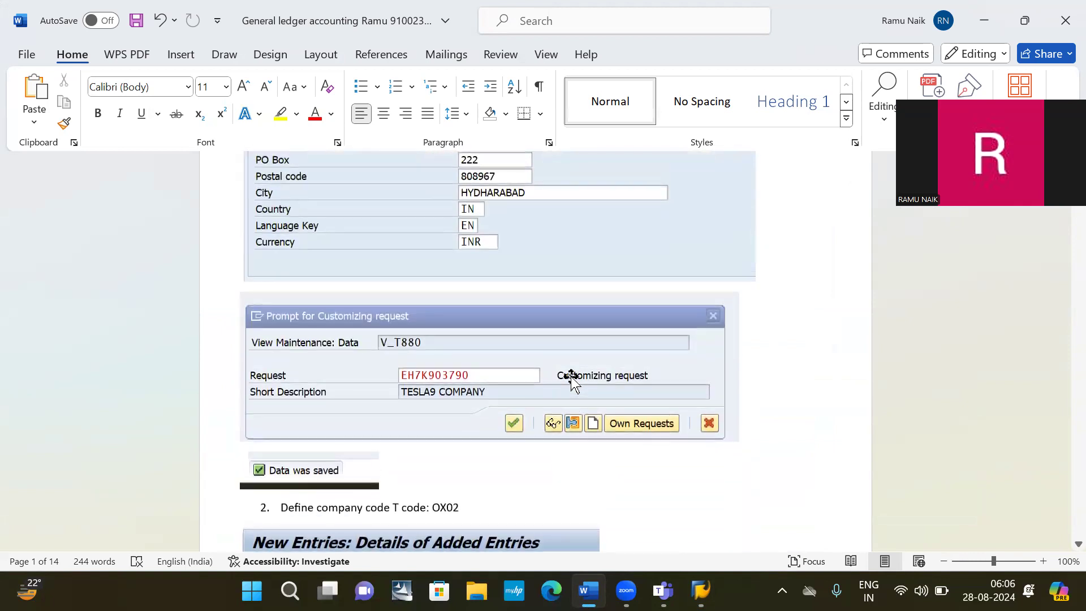
pyautogui.scroll(-7, 571, 375)
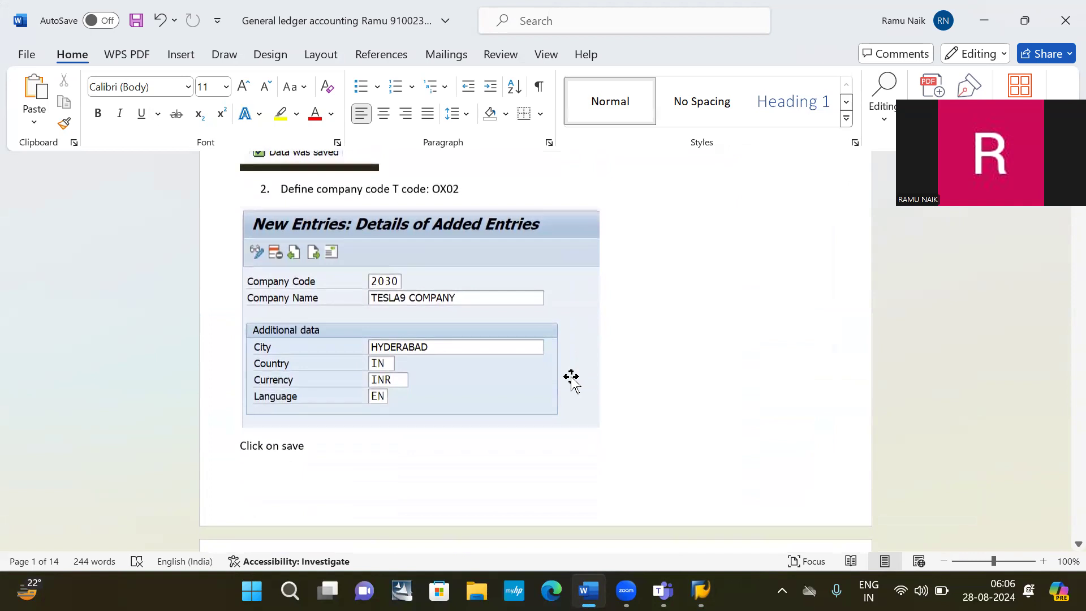
pyautogui.scroll(-12, 571, 378)
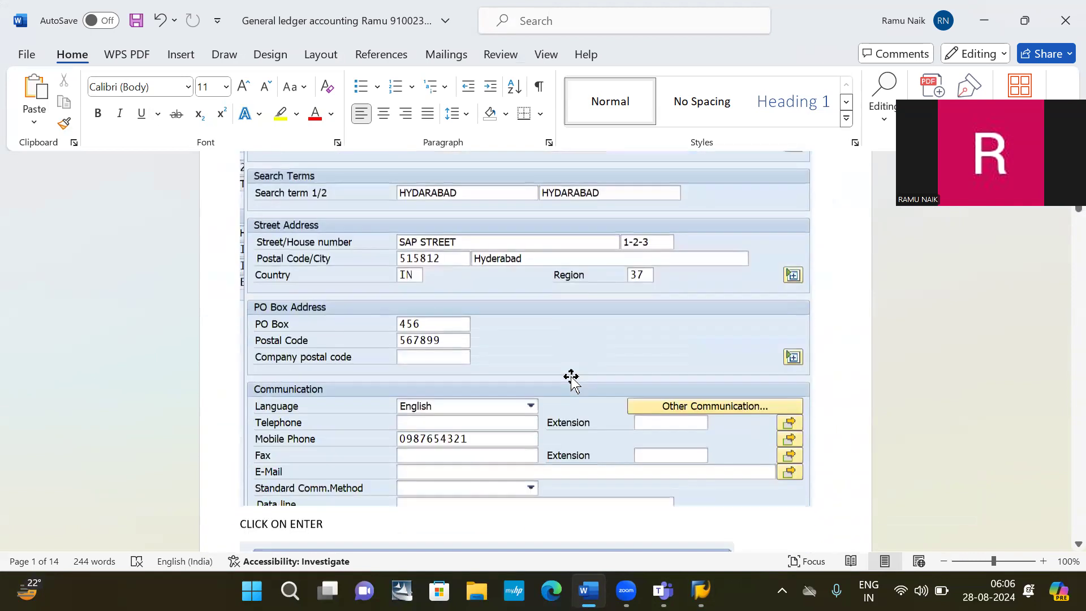
pyautogui.scroll(-10, 571, 378)
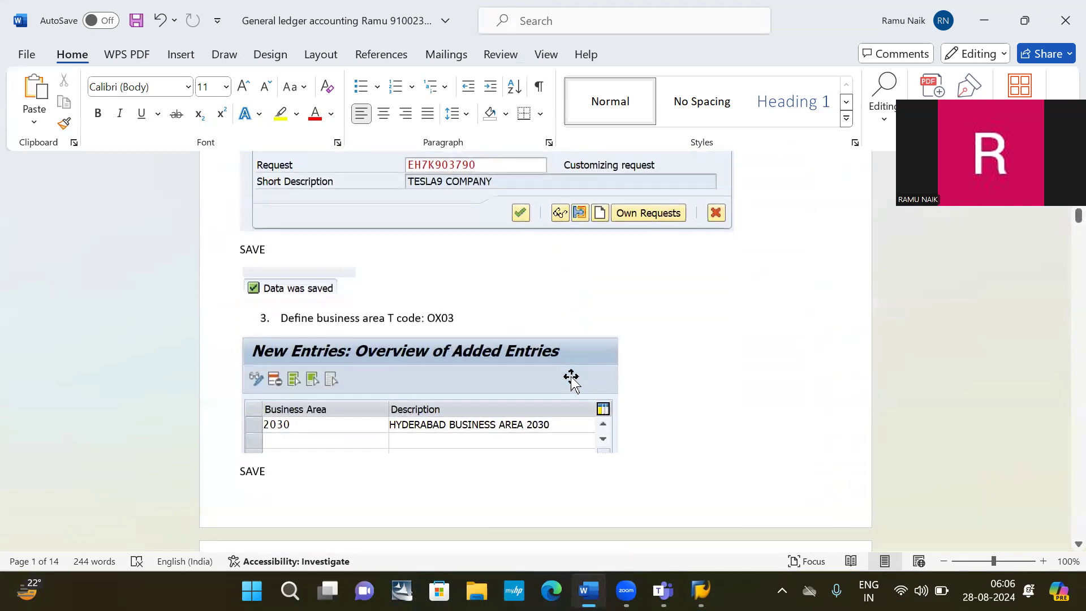
pyautogui.scroll(-9, 571, 378)
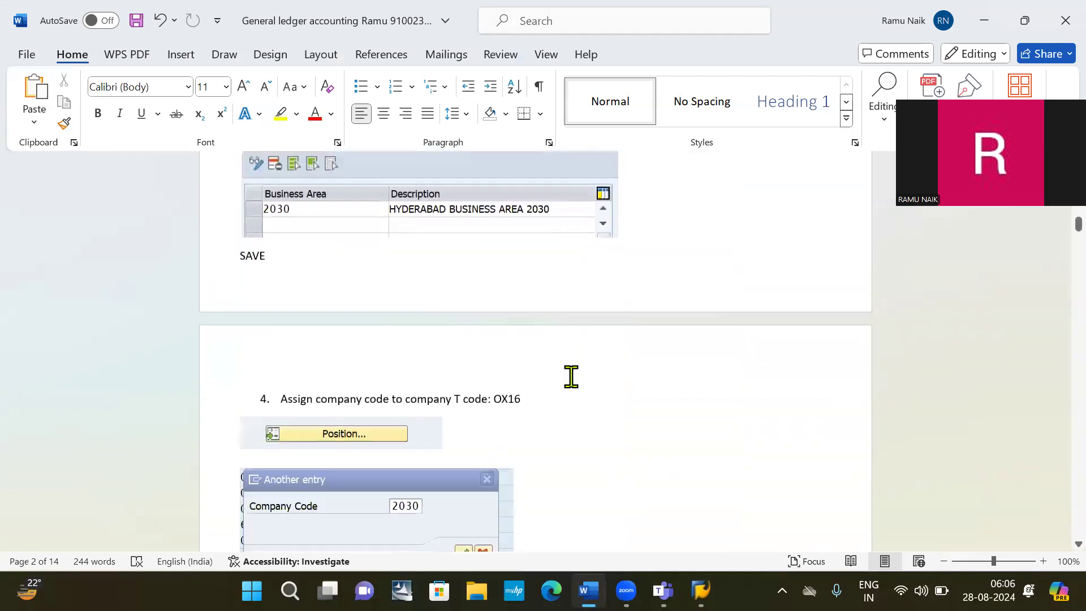
pyautogui.scroll(-2, 571, 378)
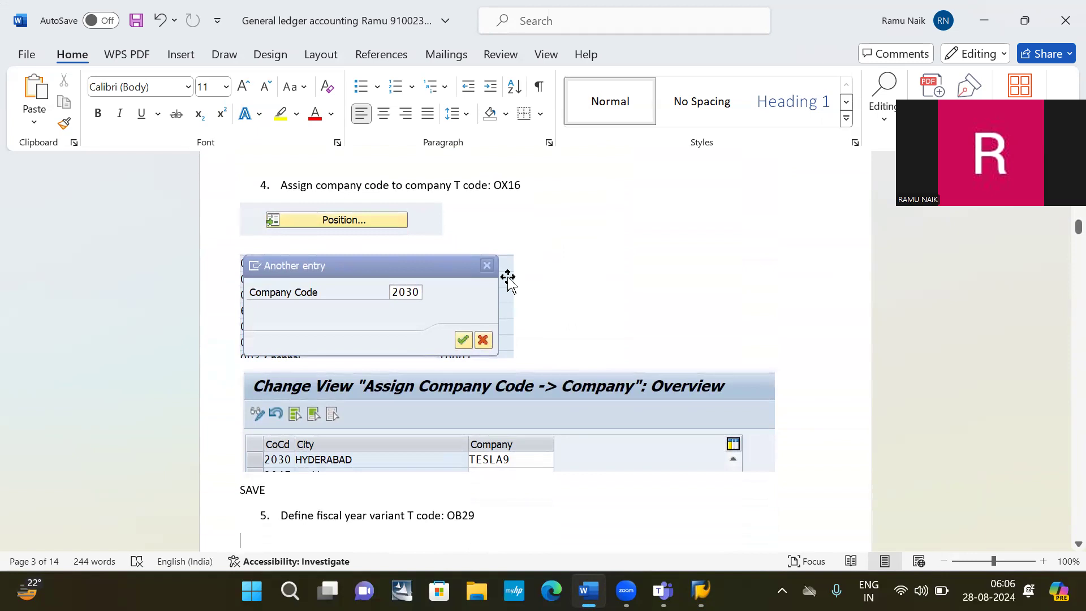
# Review the OB29 fiscal year variant section with its periods and period texts, down to the OB37 and OBBO items
pyautogui.scroll(-11, 508, 281)
pyautogui.scroll(3, 508, 278)
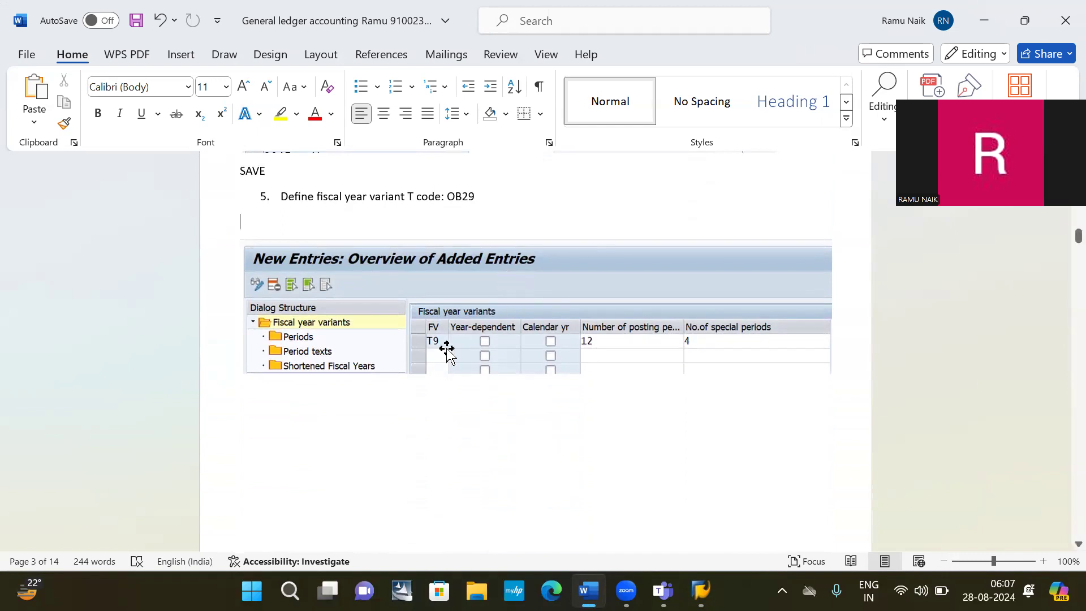
pyautogui.scroll(-18, 506, 342)
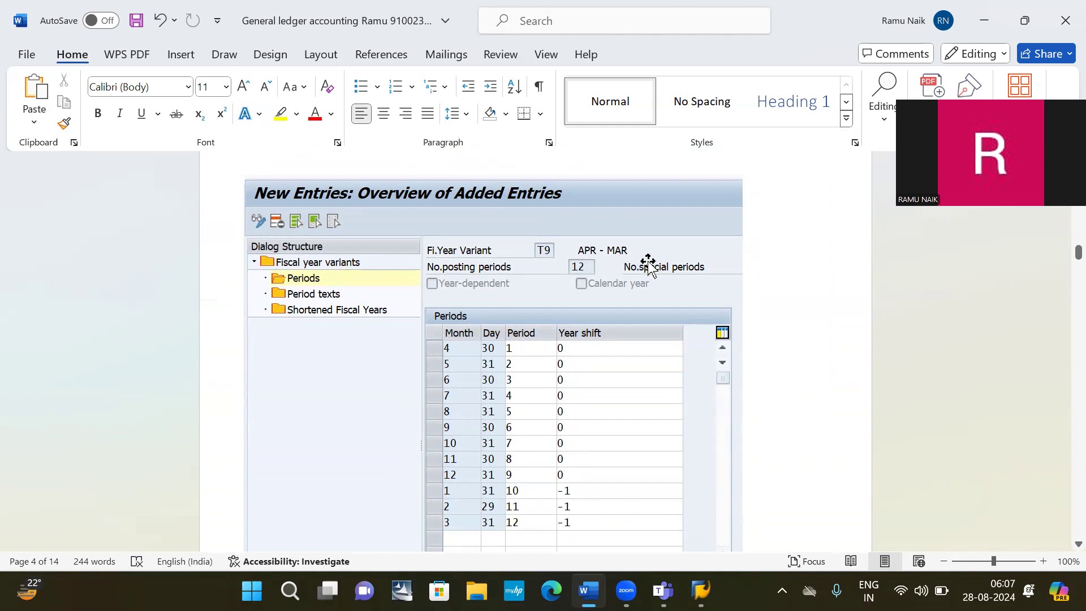
pyautogui.scroll(-3, 593, 280)
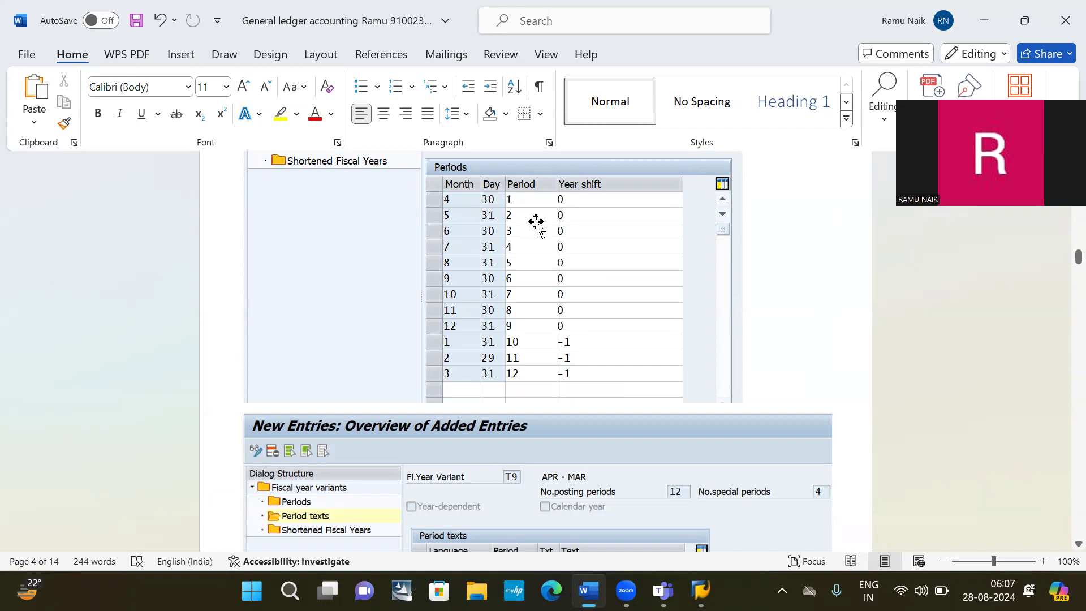
pyautogui.scroll(-3, 527, 325)
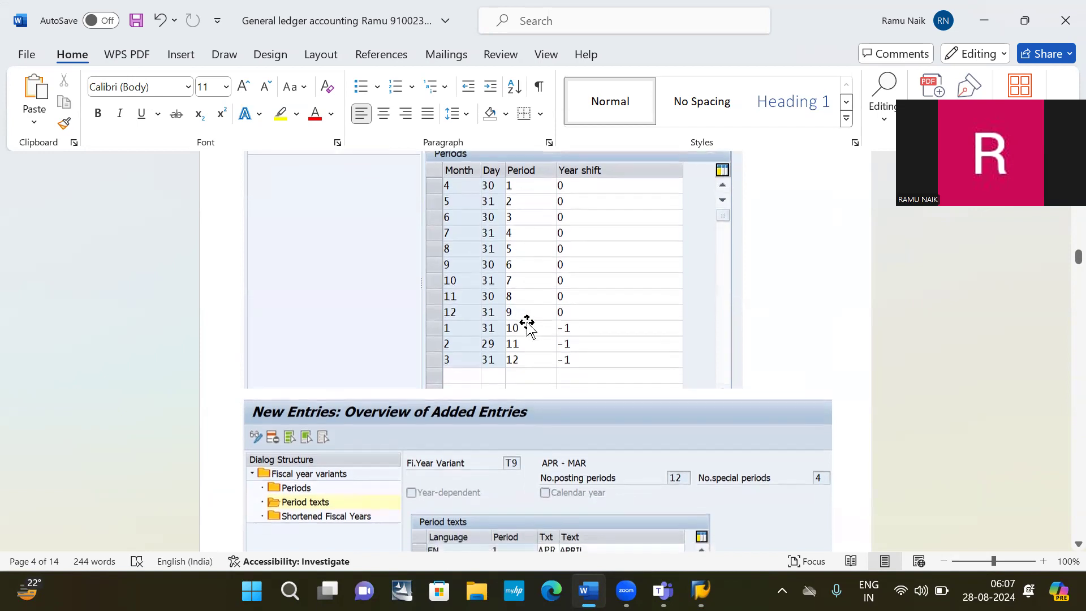
pyautogui.scroll(-10, 527, 325)
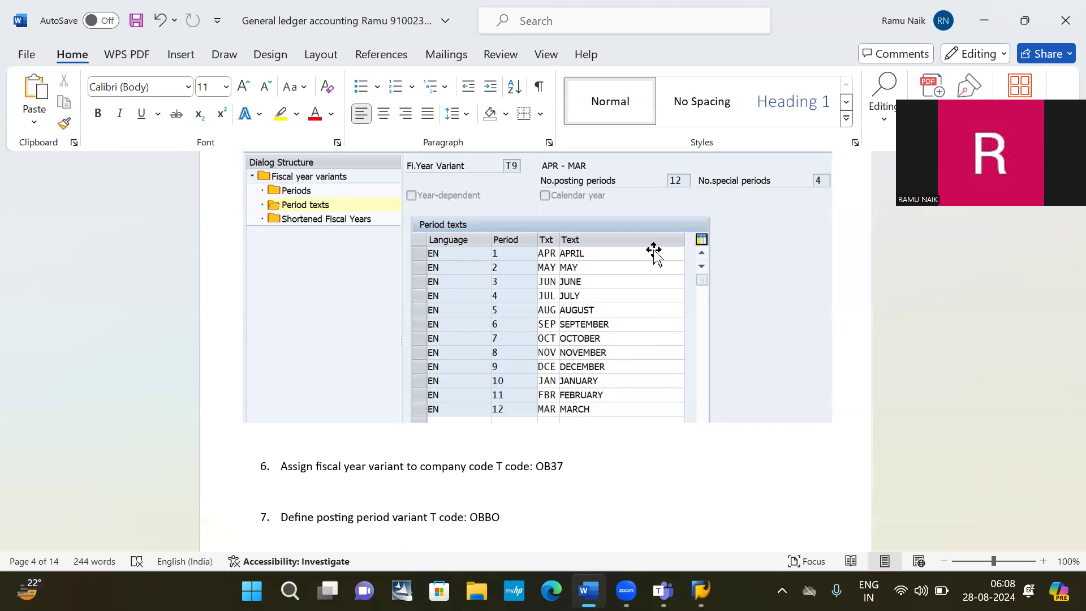
pyautogui.scroll(-3, 654, 253)
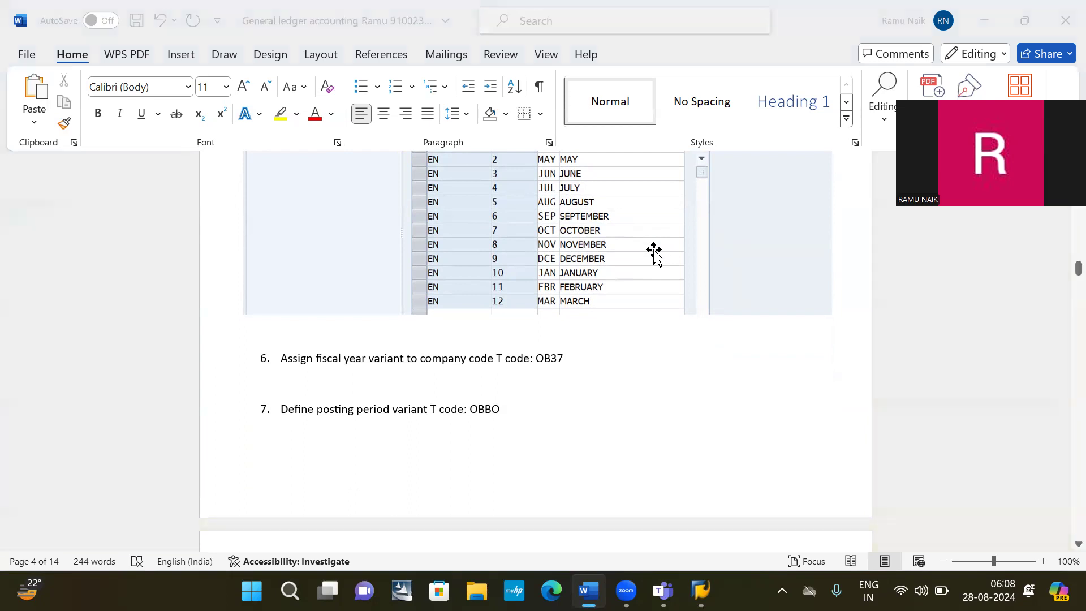
# Switch to SAP and open transaction OB37 for assigning company codes to fiscal year variants
pyautogui.hotkey('alt', 'Tab')
pyautogui.hotkey('alt', 'Tab')
pyautogui.hotkey('alt', 'Tab')
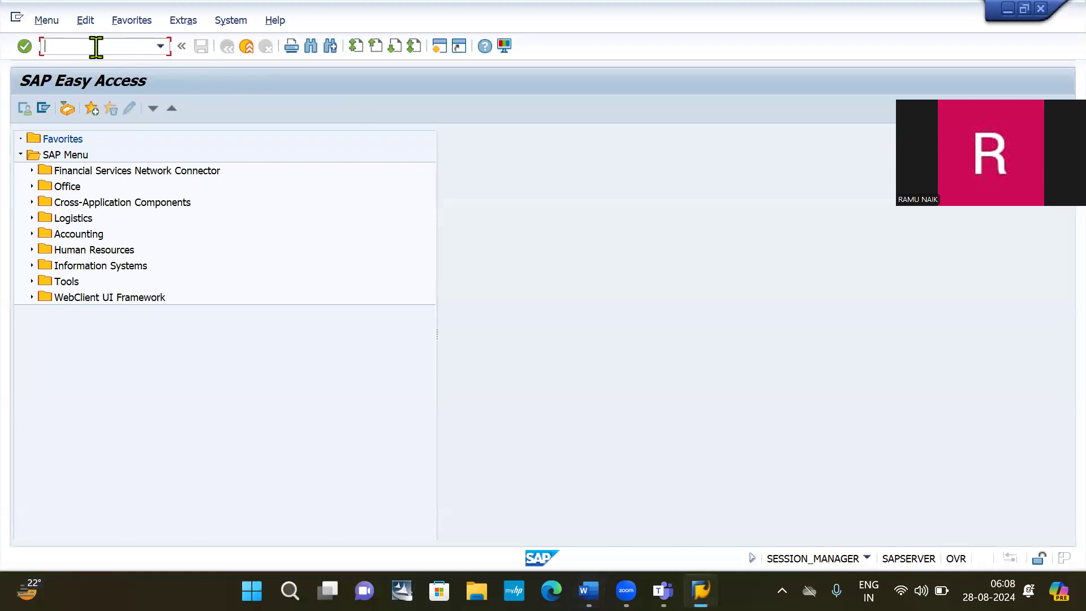
pyautogui.write('ob37')
pyautogui.press('Return')
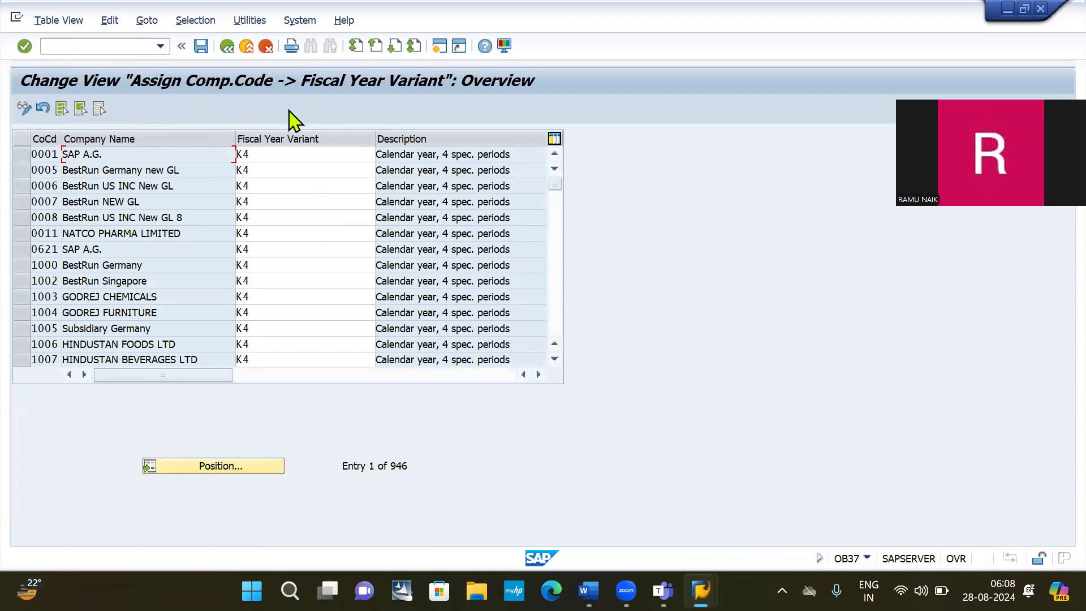
# Position the assignment list on company code 2030 and select its row
pyautogui.click(224, 467)
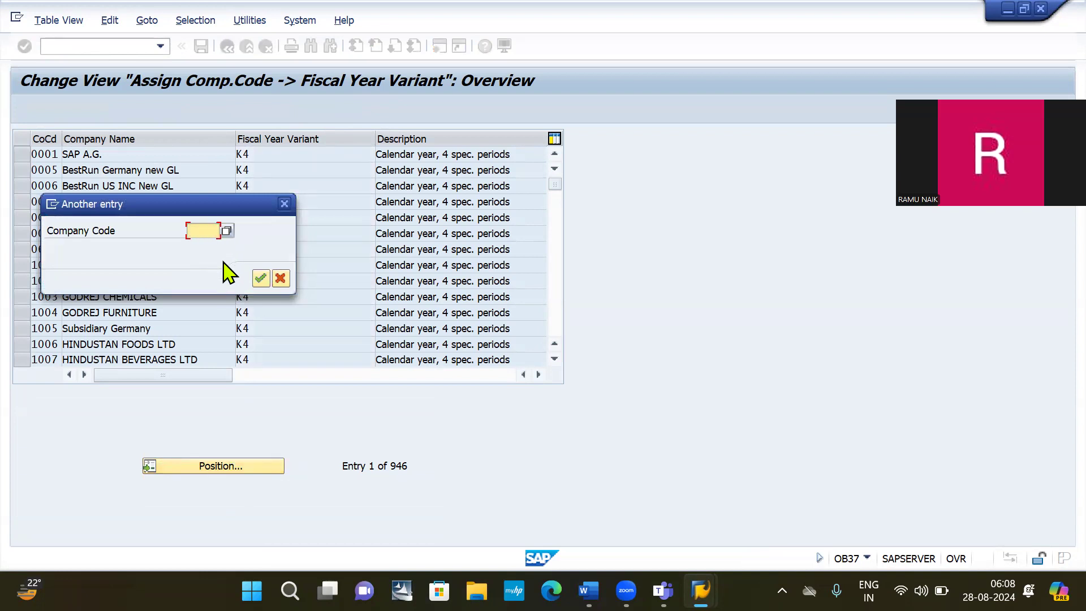
pyautogui.write('2030')
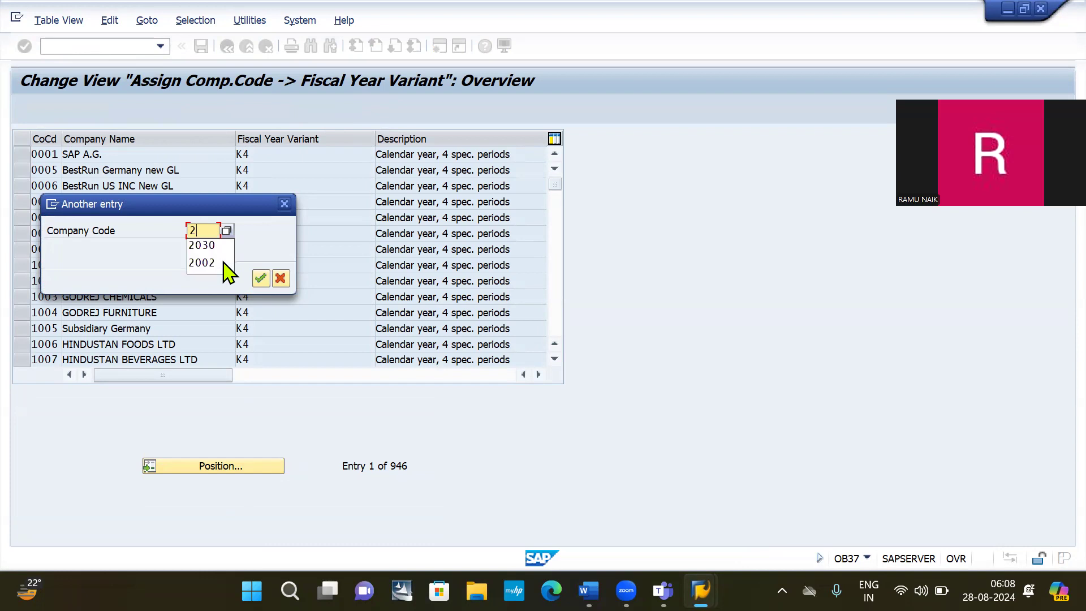
pyautogui.press('Return')
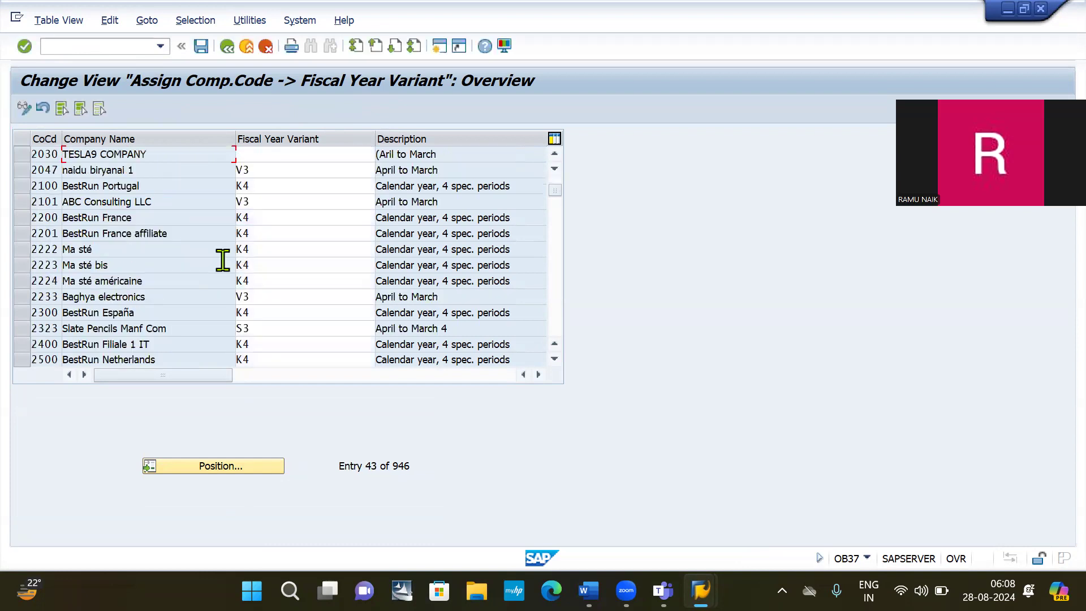
pyautogui.click(23, 158)
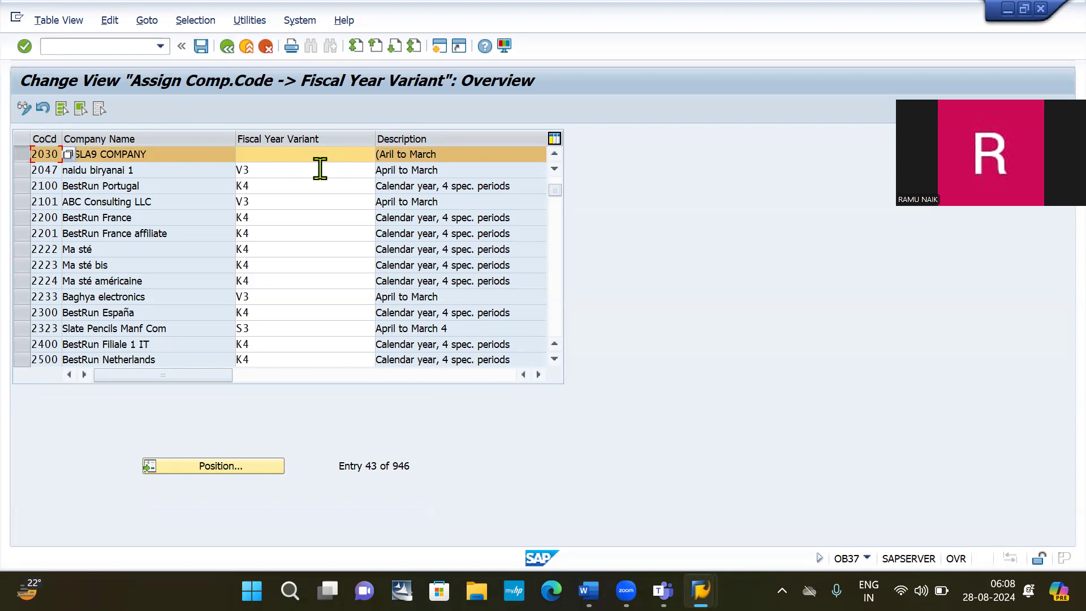
# Look up the fiscal year variant in the Word document and assign variant T9 to company code 2030 in SAP
pyautogui.hotkey('alt', 'Tab')
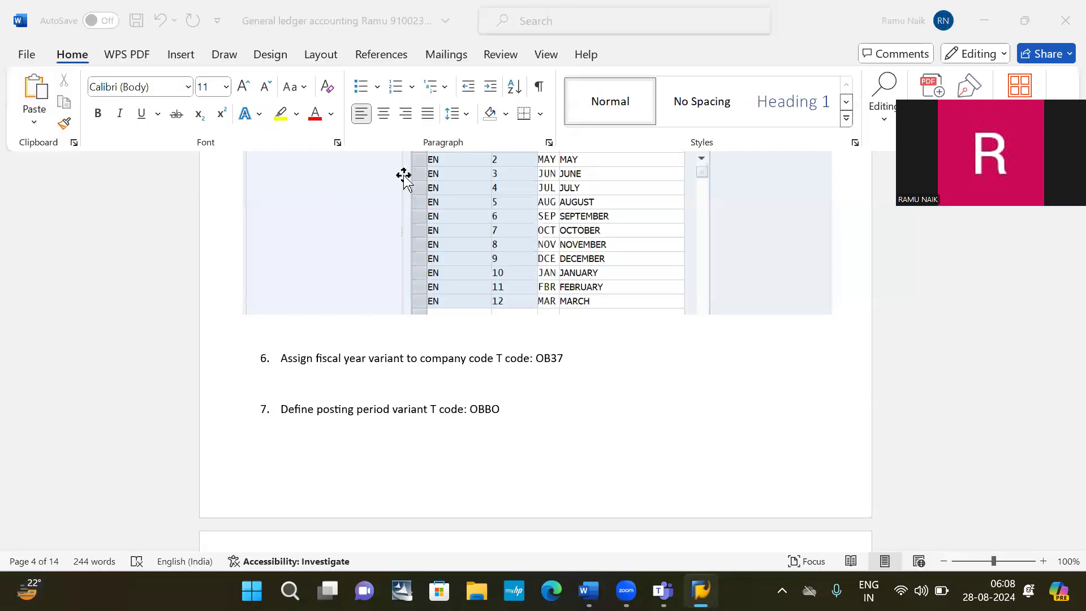
pyautogui.scroll(7, 449, 228)
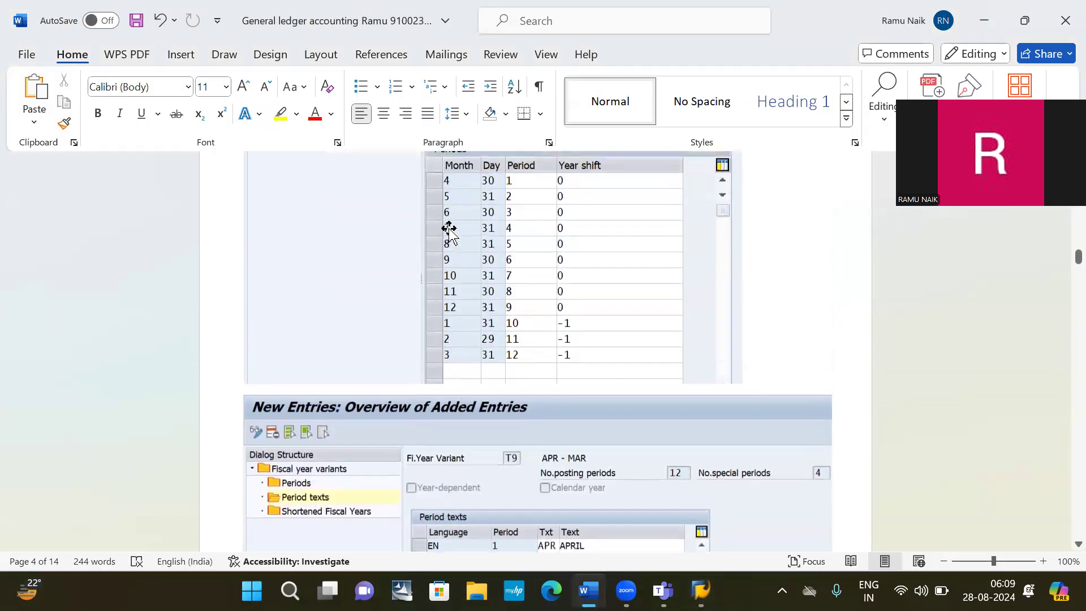
pyautogui.scroll(15, 449, 228)
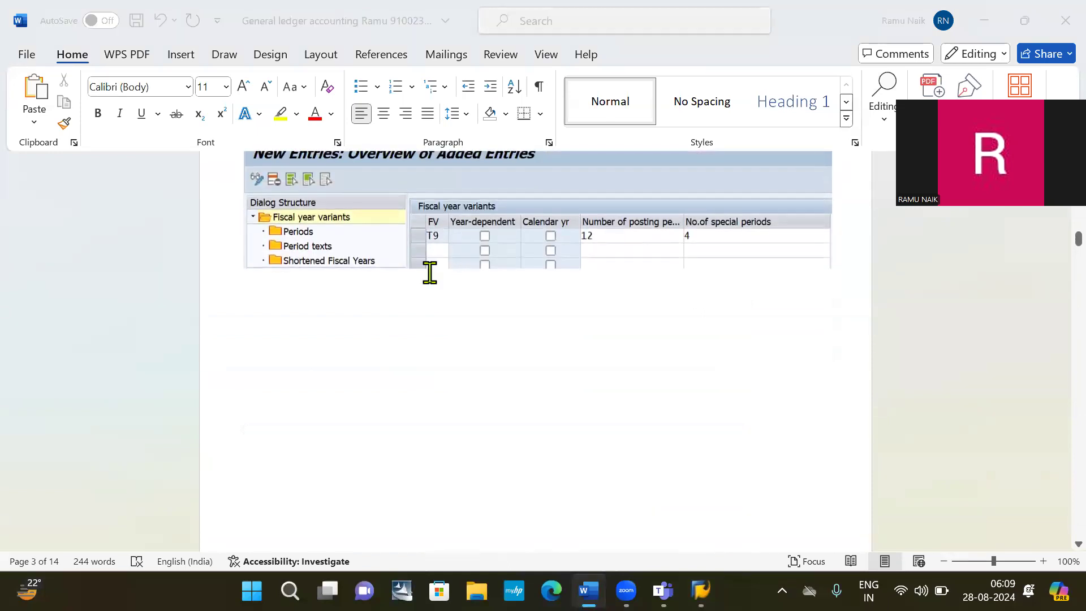
pyautogui.hotkey('alt', 'Tab')
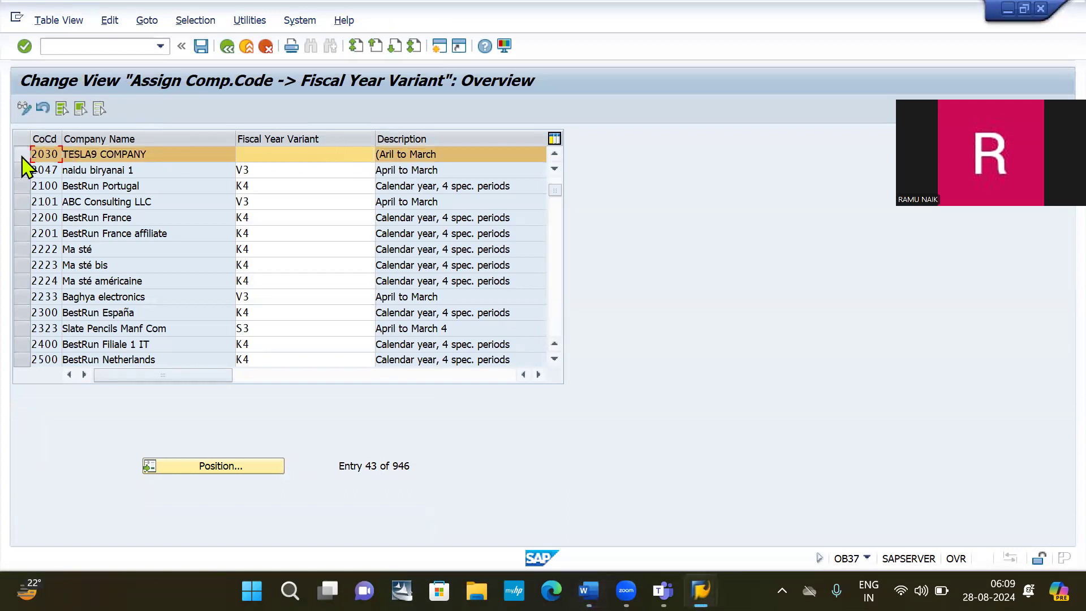
pyautogui.click(261, 154)
pyautogui.write('t9')
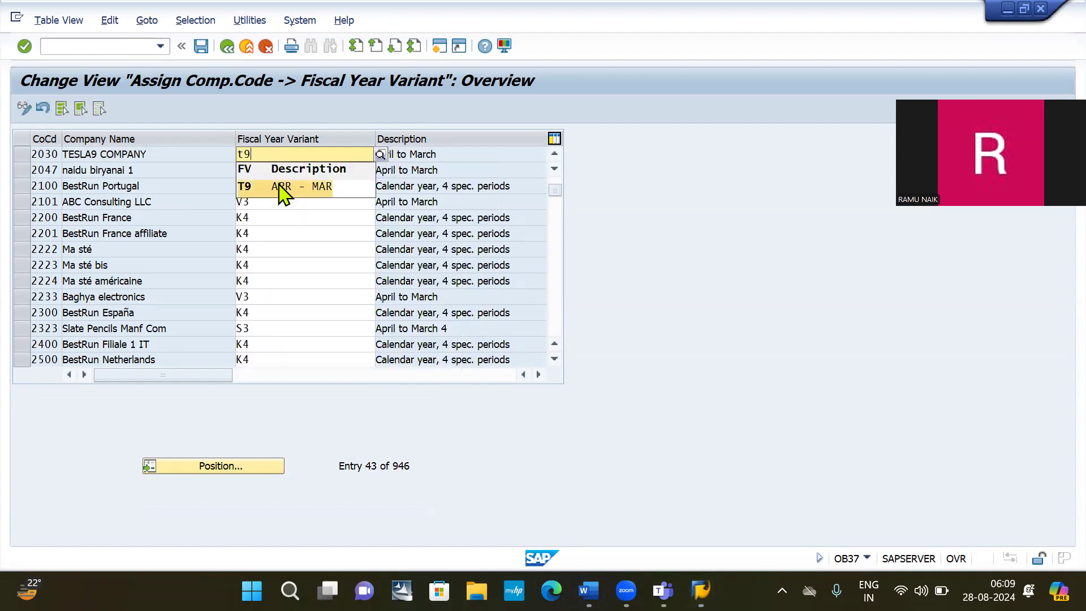
pyautogui.click(278, 186)
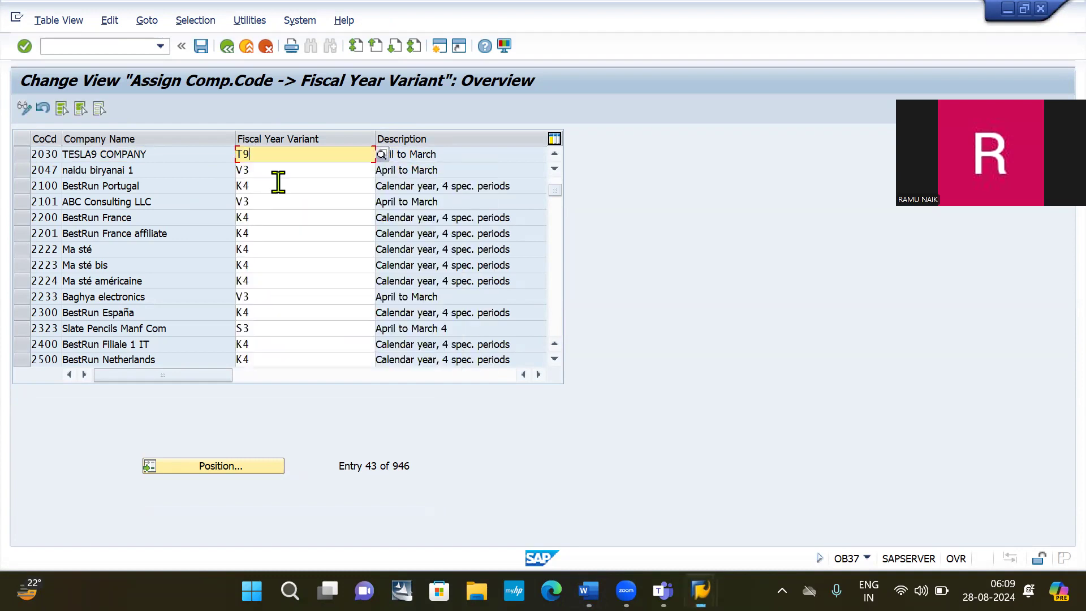
pyautogui.click(499, 159)
pyautogui.click(502, 170)
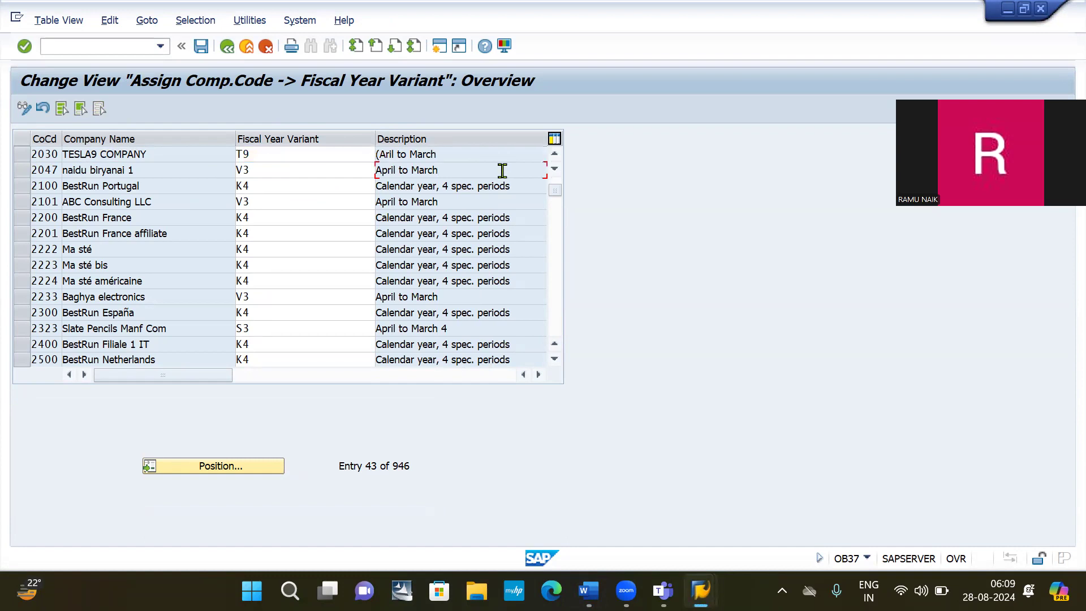
# Capture a Snipping Tool screenshot of the OB37 overview header and the row assigning T9 to company code 2030
pyautogui.click(289, 591)
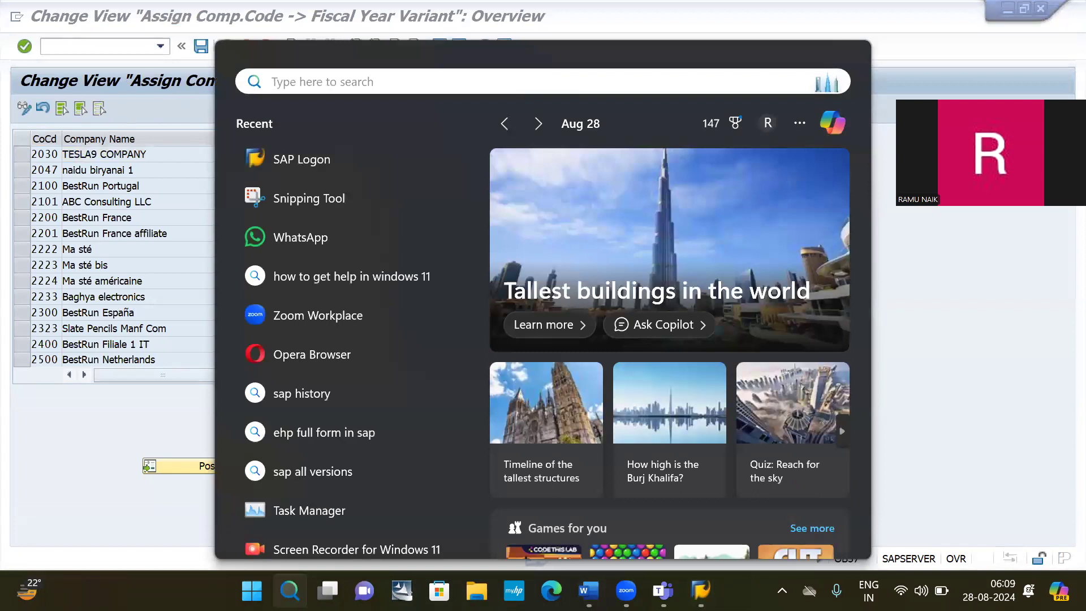
pyautogui.click(318, 198)
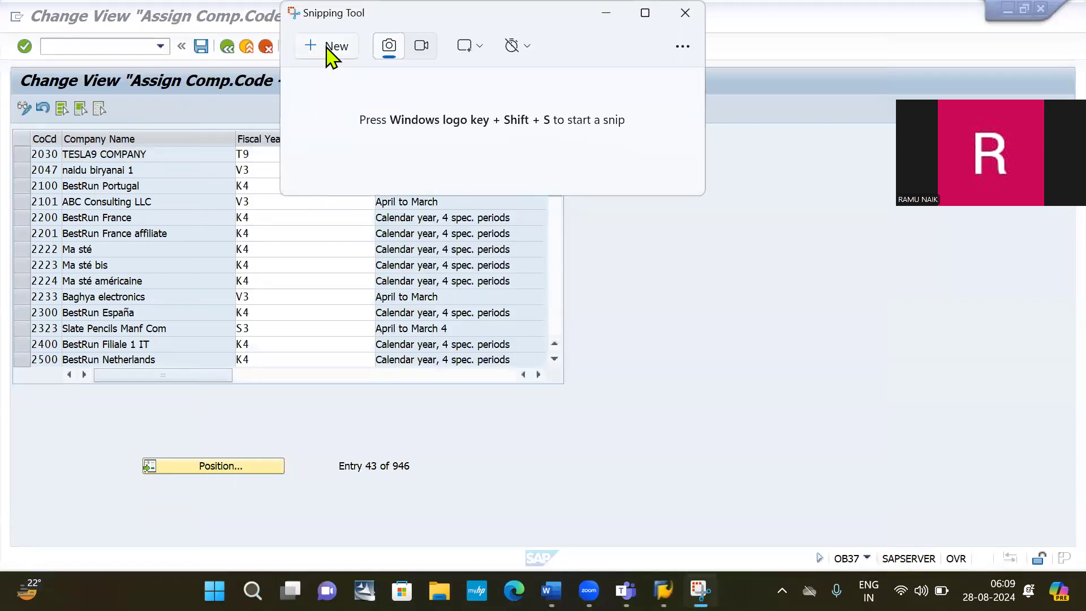
pyautogui.click(331, 54)
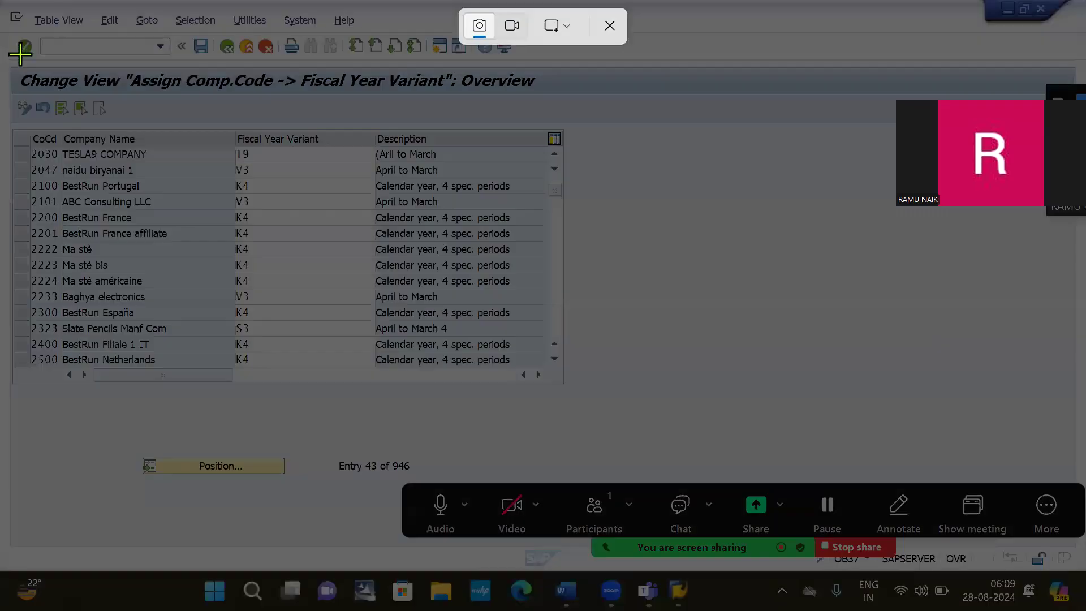
pyautogui.moveTo(6, 54); pyautogui.dragTo(574, 165)
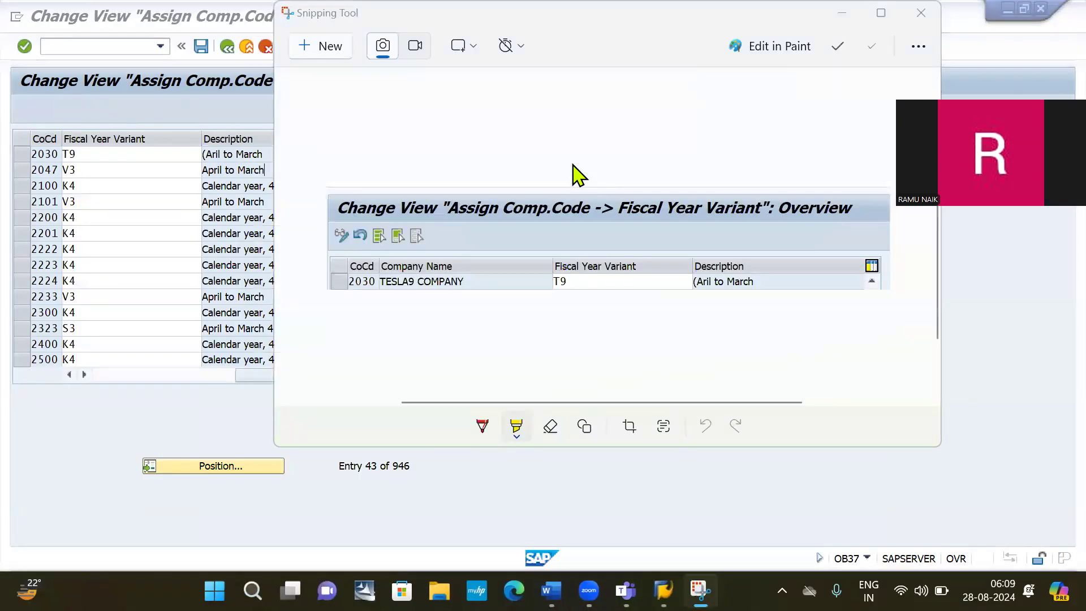
# Switch to the Word notes and paste the screenshot under item 6, the OB37 fiscal year variant assignment
pyautogui.hotkey('alt', 'Tab')
pyautogui.click(572, 175)
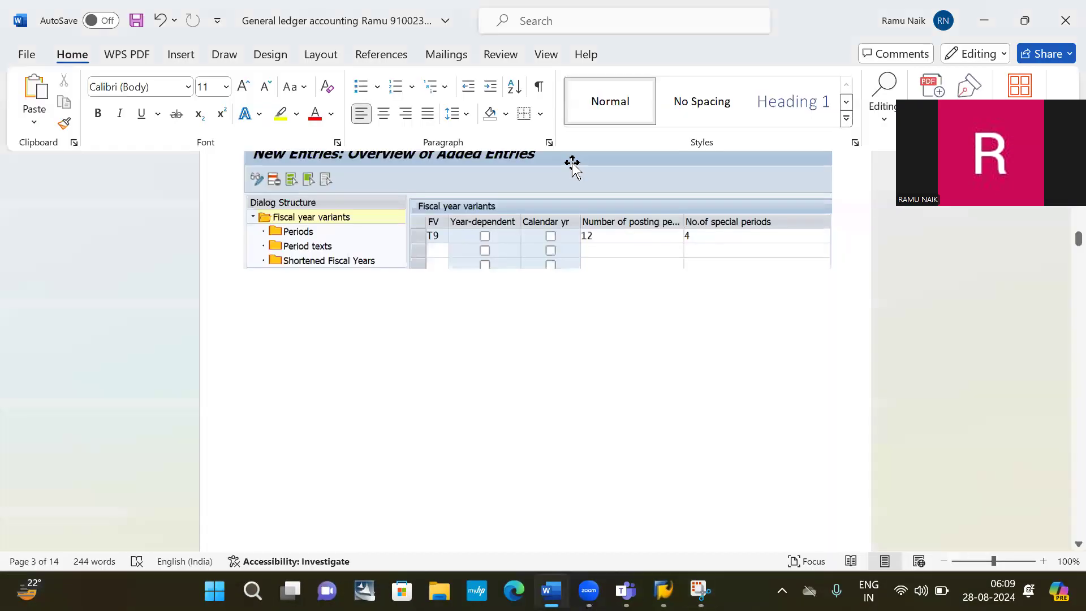
pyautogui.scroll(-10, 525, 378)
pyautogui.scroll(-15, 527, 378)
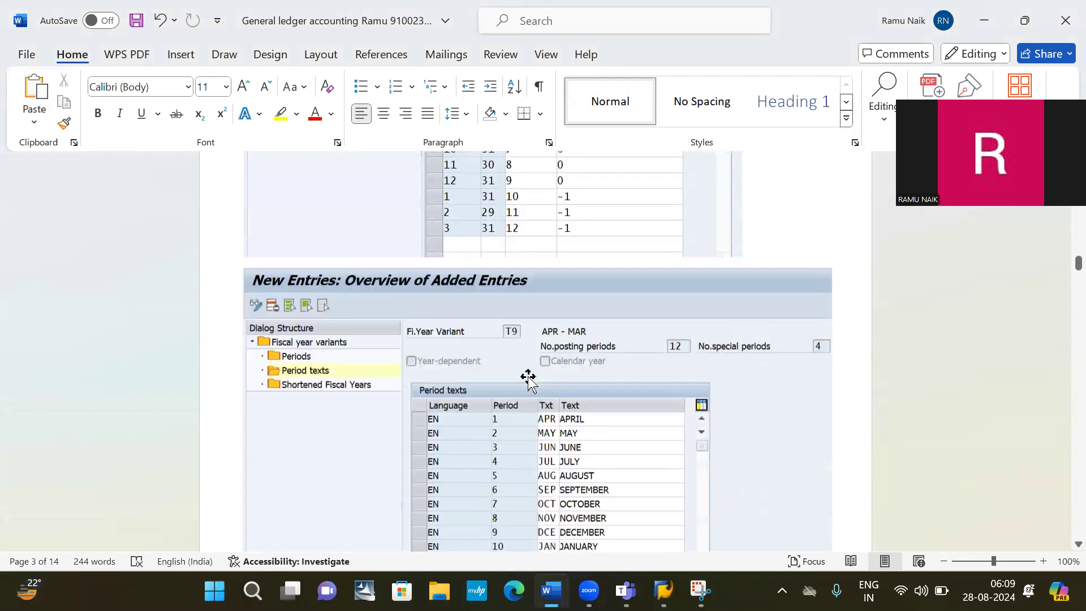
pyautogui.click(515, 213)
pyautogui.hotkey('ctrl', 'v')
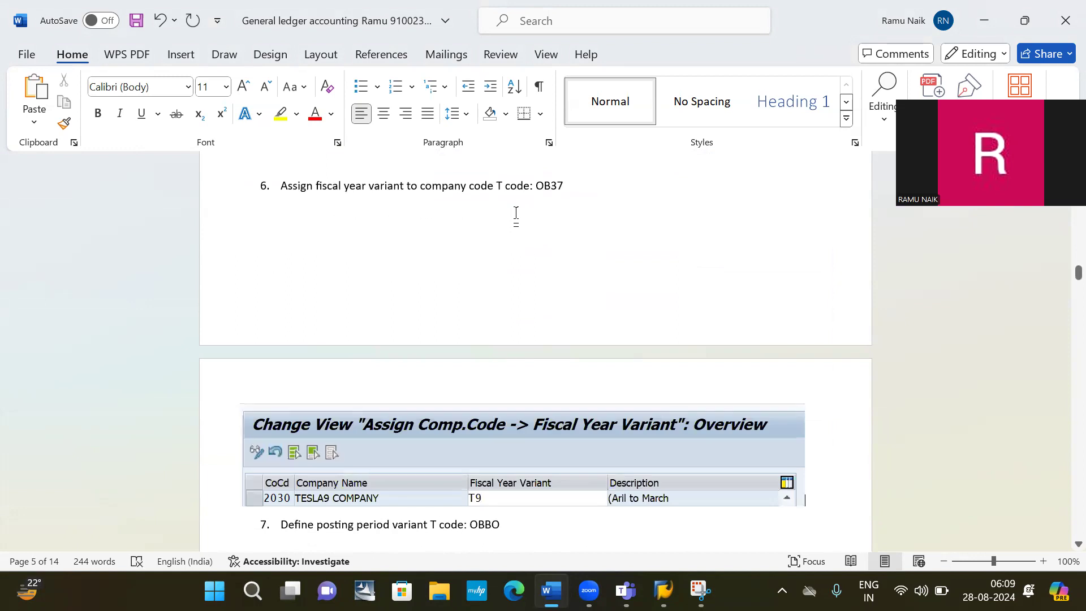
# Return to SAP and save the fiscal year variant assignment, bringing up the customizing request prompt
pyautogui.hotkey('alt', 'Tab')
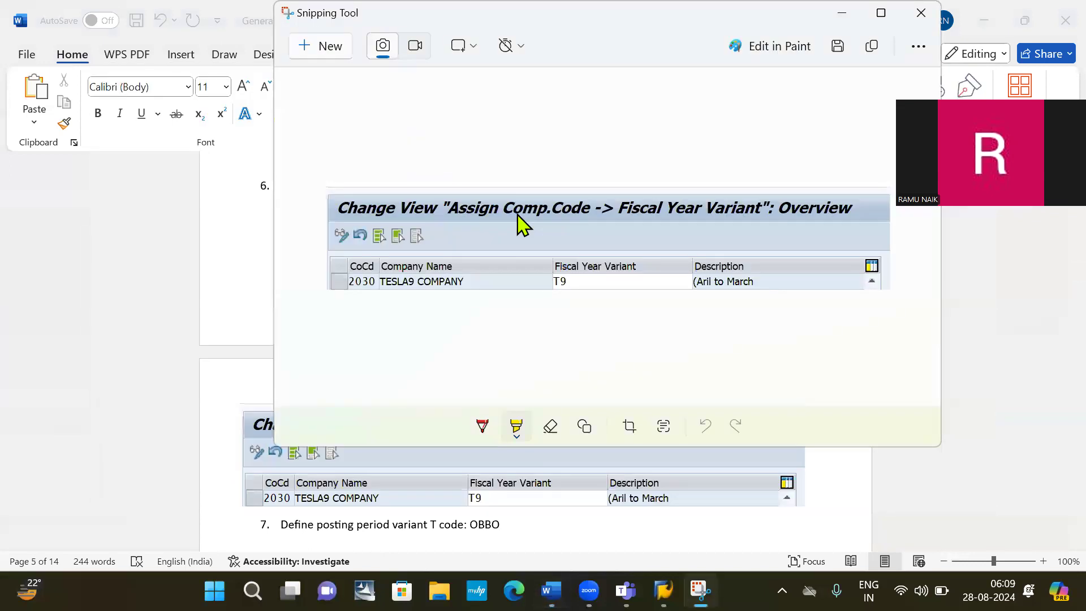
pyautogui.hotkey('alt', 'Tab')
pyautogui.hotkey('alt', 'Tab')
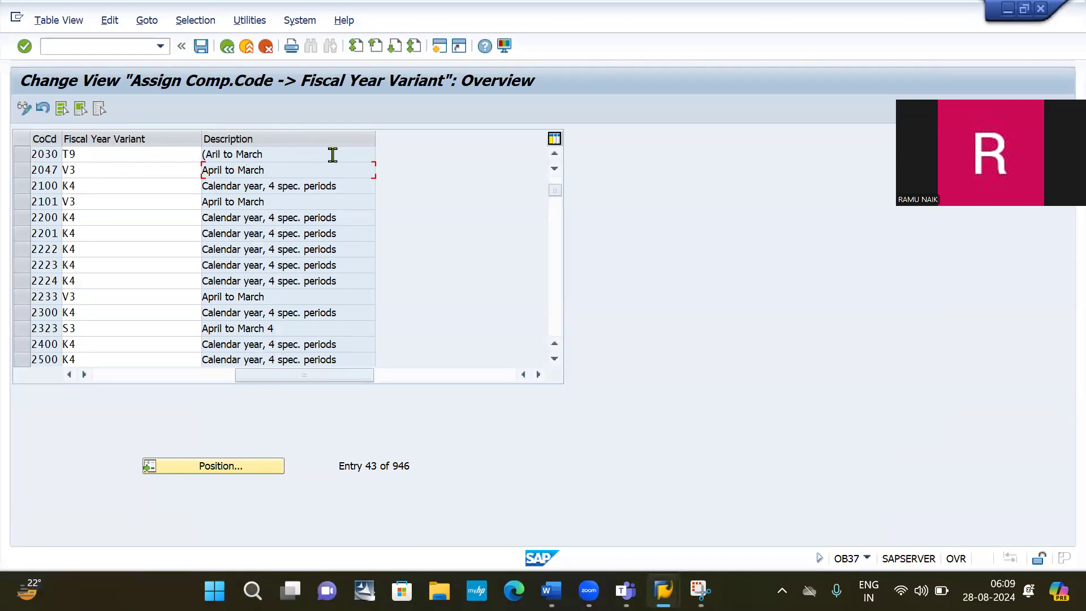
pyautogui.click(201, 45)
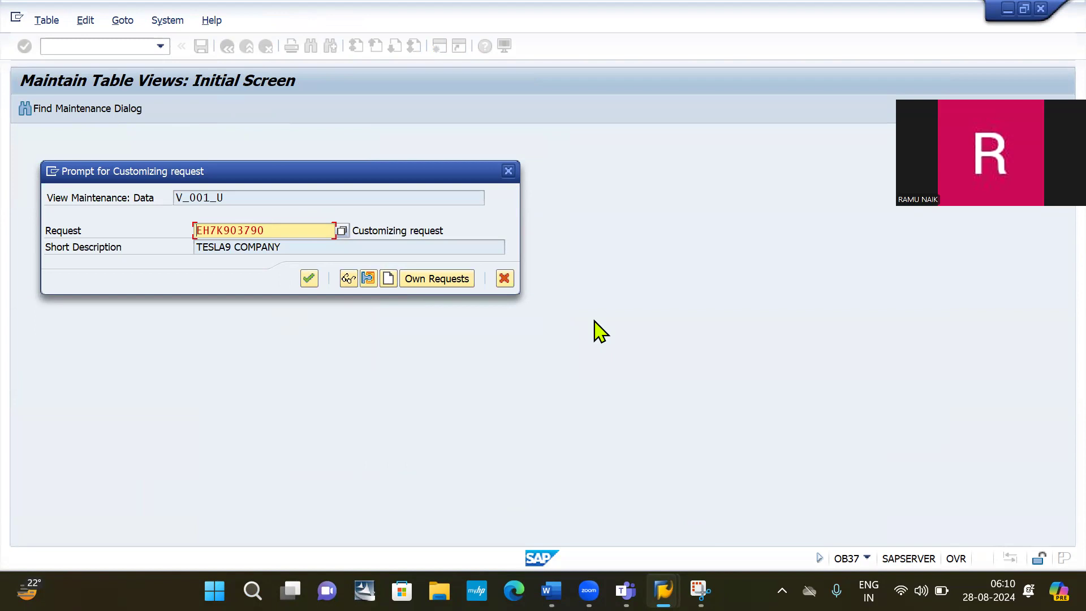
# Capture a Snipping Tool screenshot of the customizing request prompt for TESLA9 COMPANY
pyautogui.hotkey('alt', 'Tab')
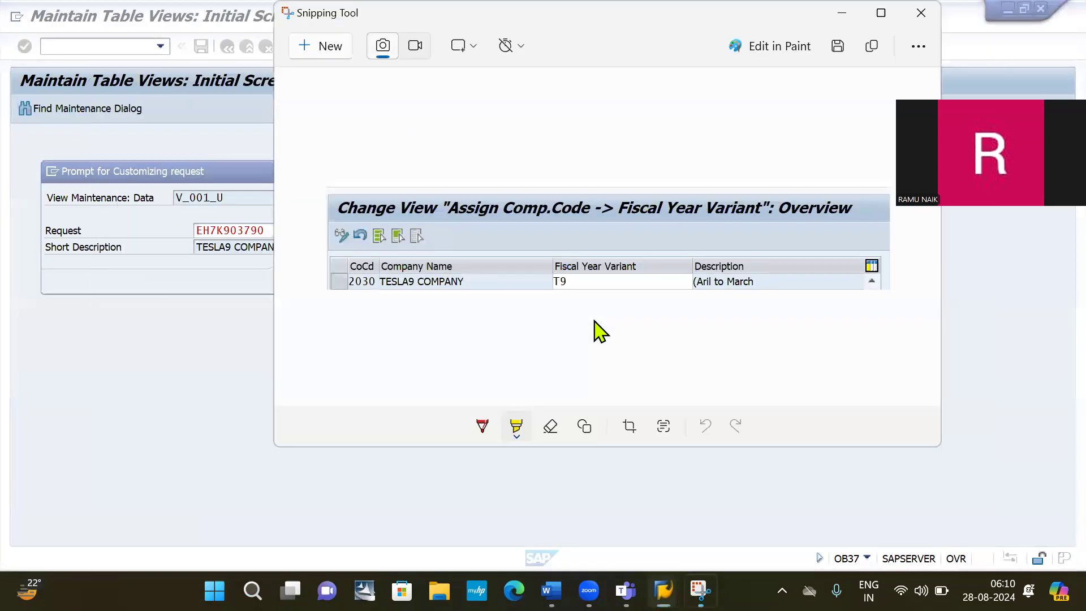
pyautogui.click(317, 45)
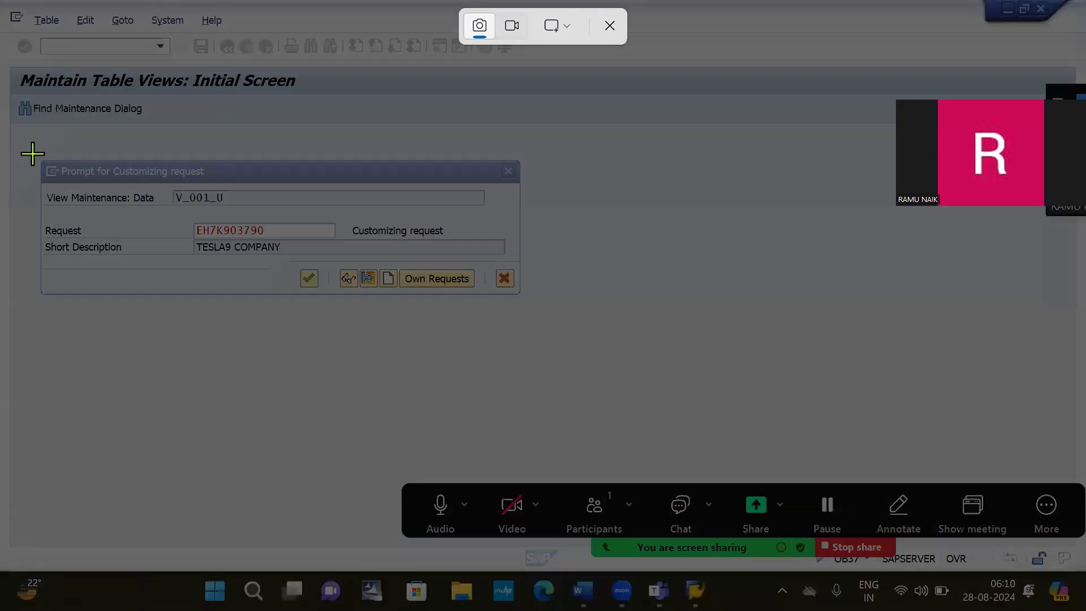
pyautogui.moveTo(33, 153); pyautogui.dragTo(522, 300)
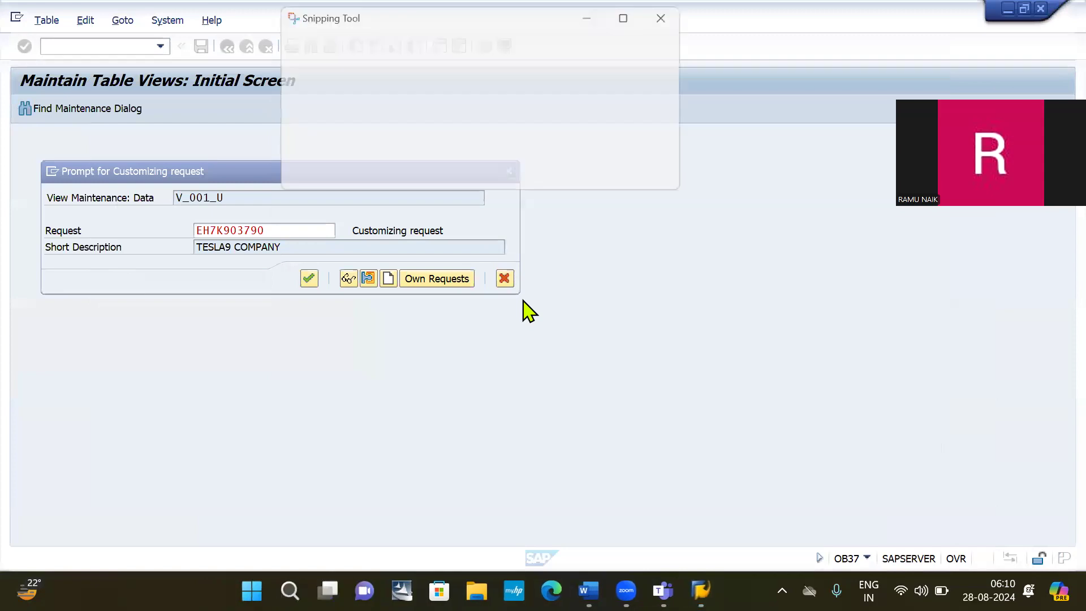
# Paste the customizing request screenshot into the Word notes on a new line below the assignment screenshot
pyautogui.hotkey('alt', 'Tab')
pyautogui.hotkey('alt', 'Tab')
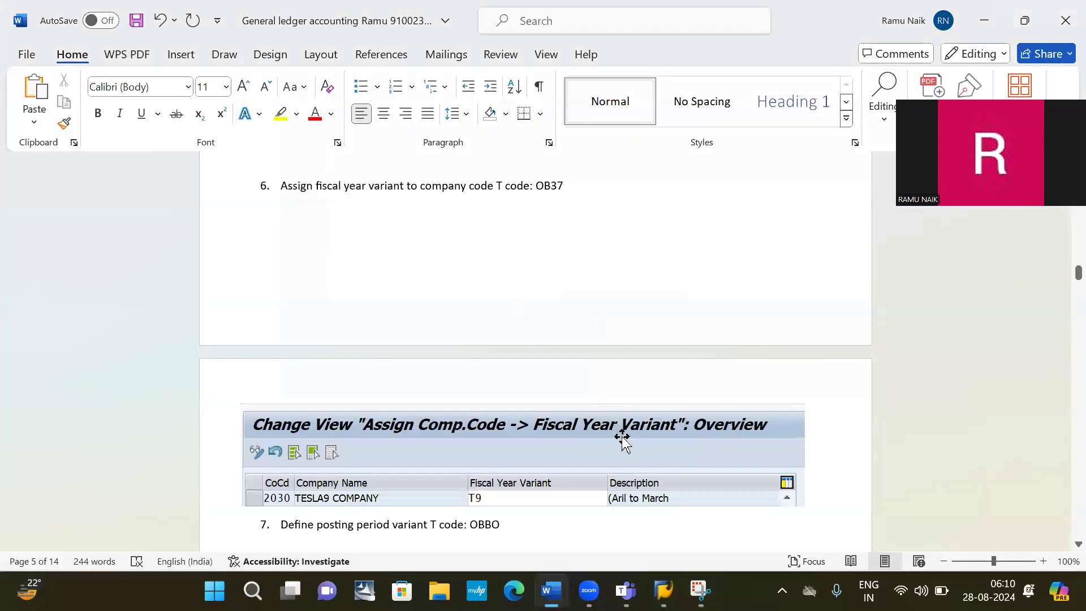
pyautogui.click(628, 445)
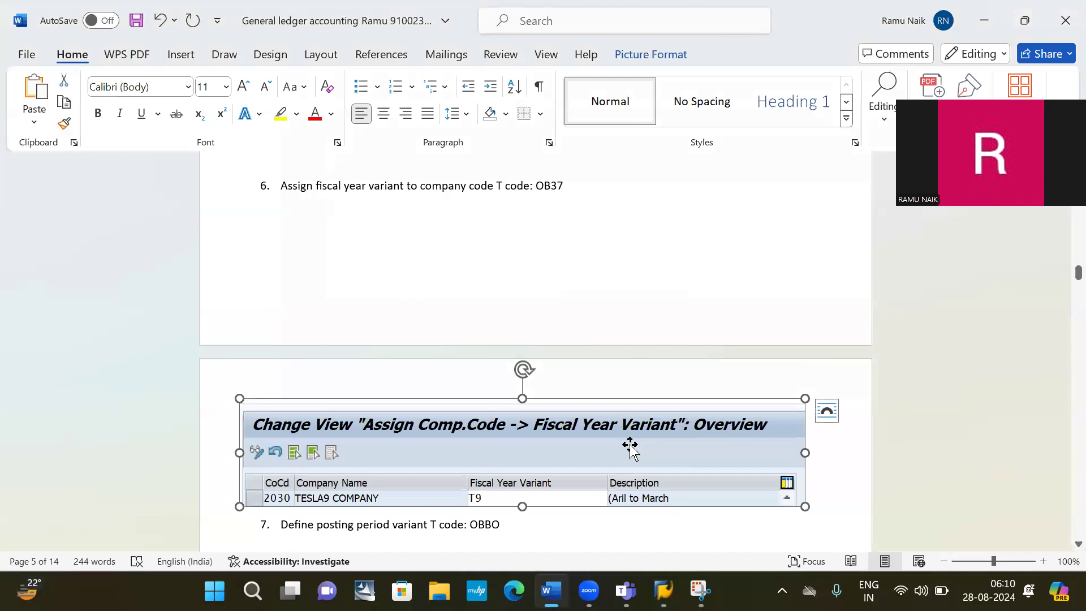
pyautogui.press('Right')
pyautogui.press('Return')
pyautogui.hotkey('ctrl', 'v')
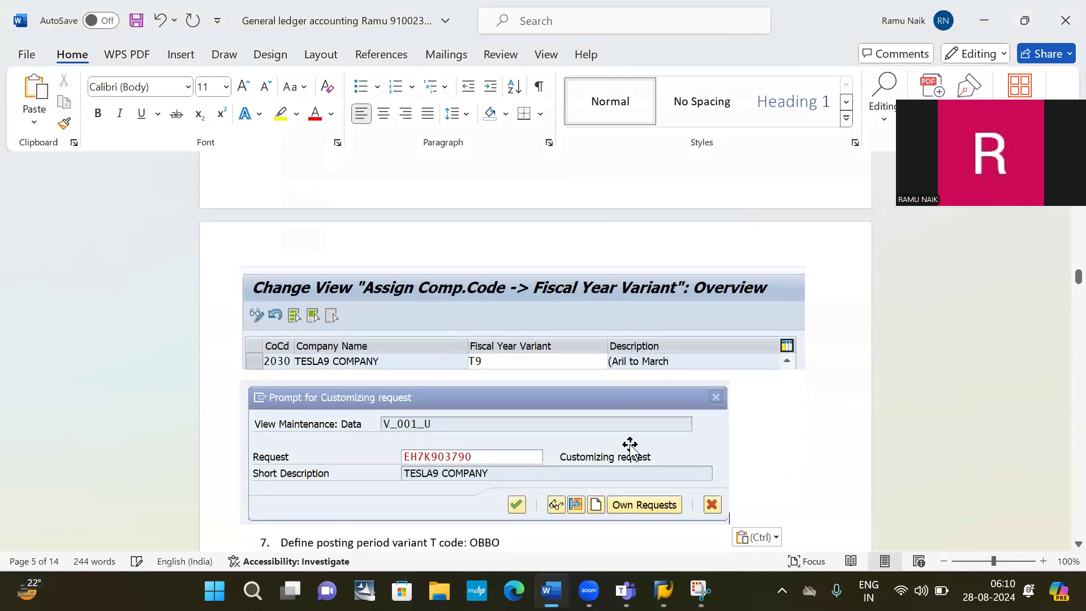
# Insert a blank line between the assignment screenshot and the customizing request screenshot in the notes
pyautogui.press('Down')
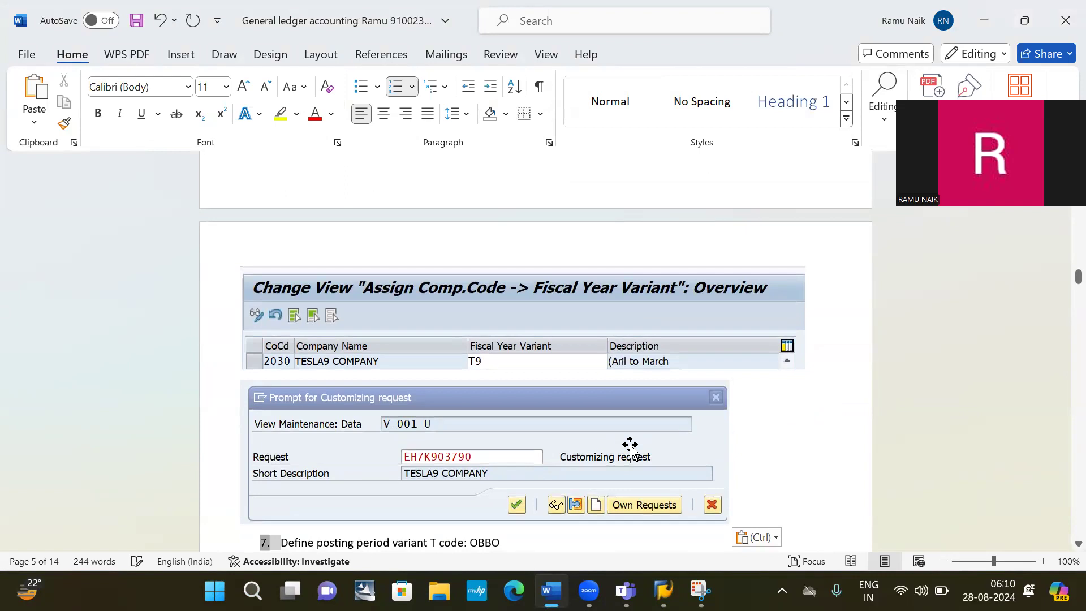
pyautogui.press('Left')
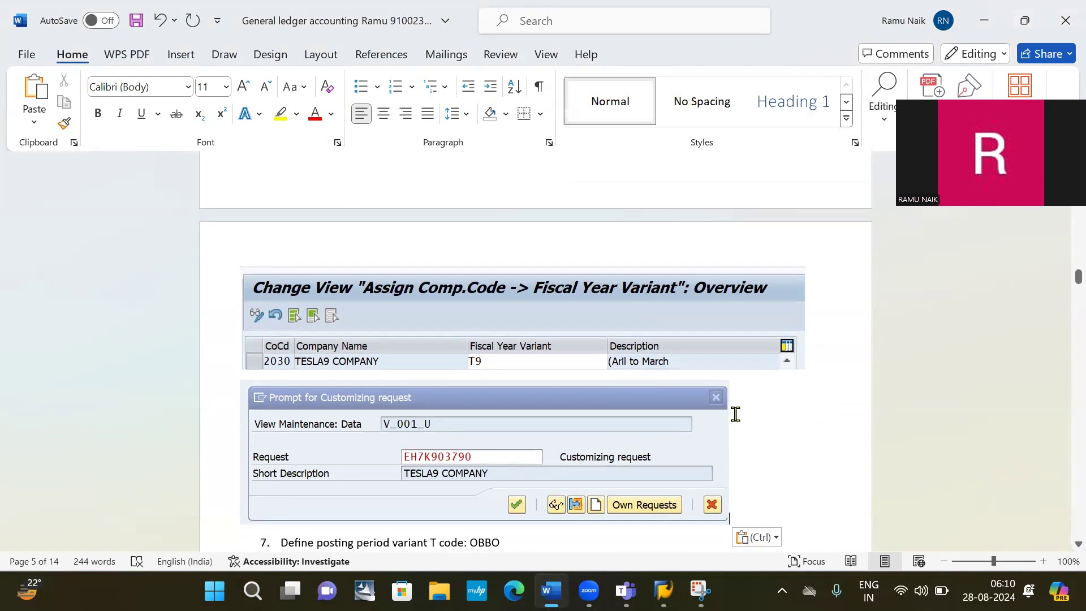
pyautogui.press('Right')
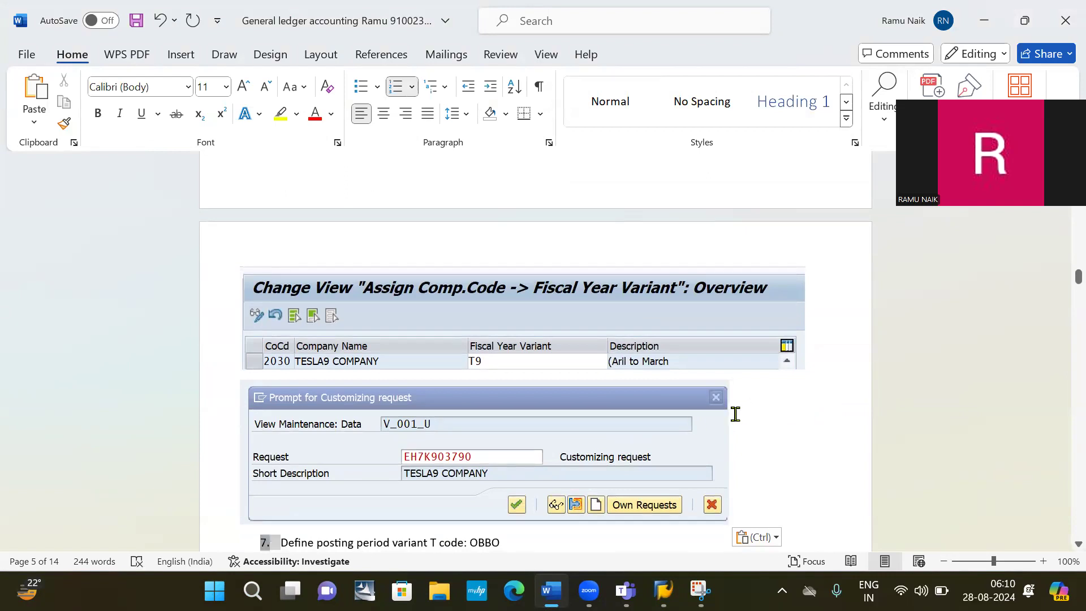
pyautogui.click(678, 459)
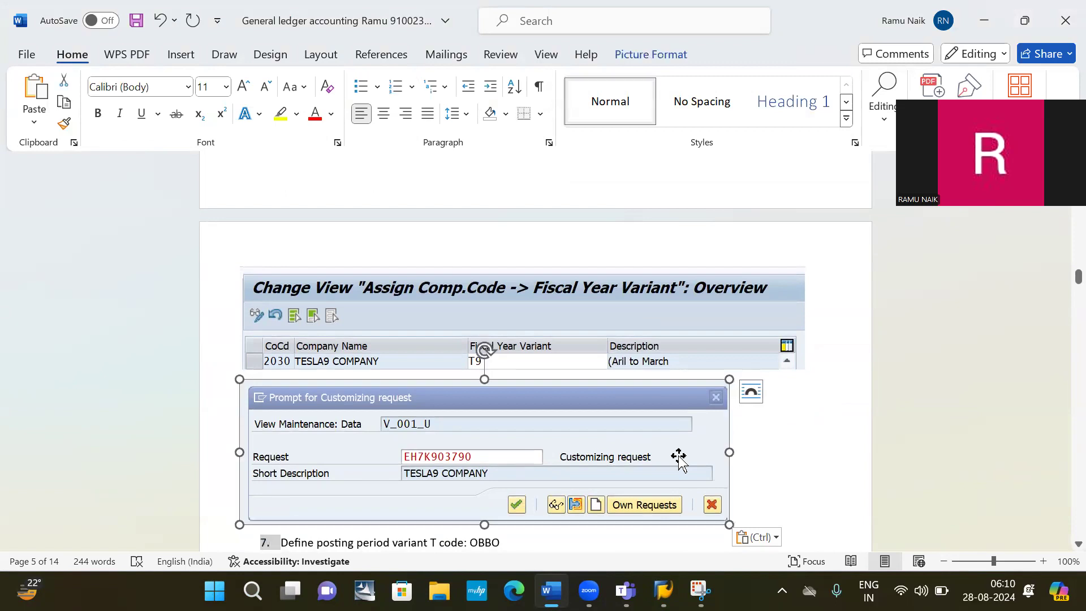
pyautogui.press('Return')
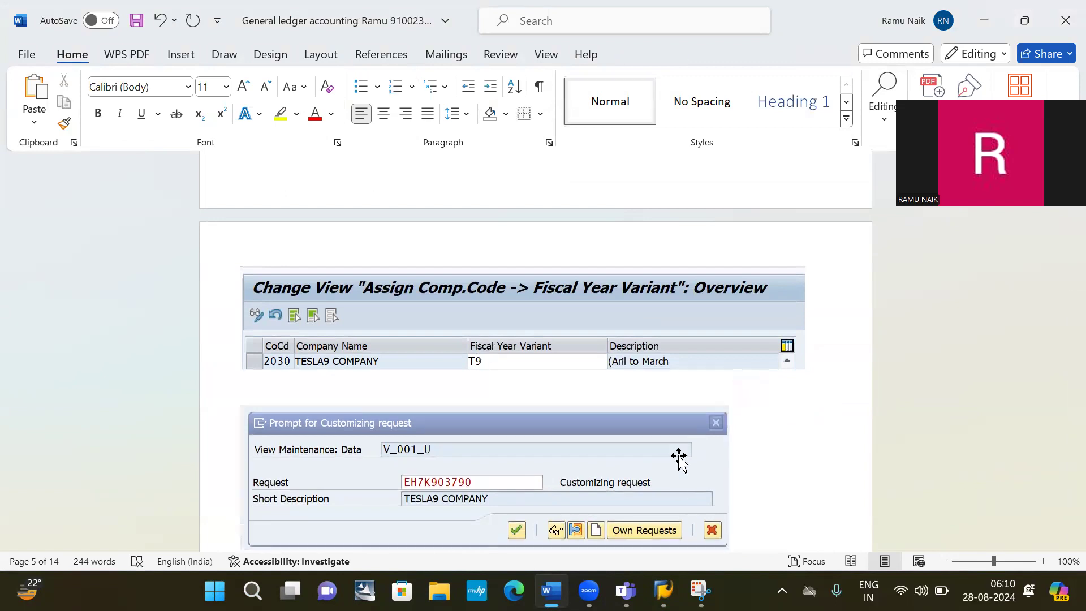
# Switch back to SAP and confirm the proposed customizing request to save the OB37 assignment
pyautogui.click(988, 472)
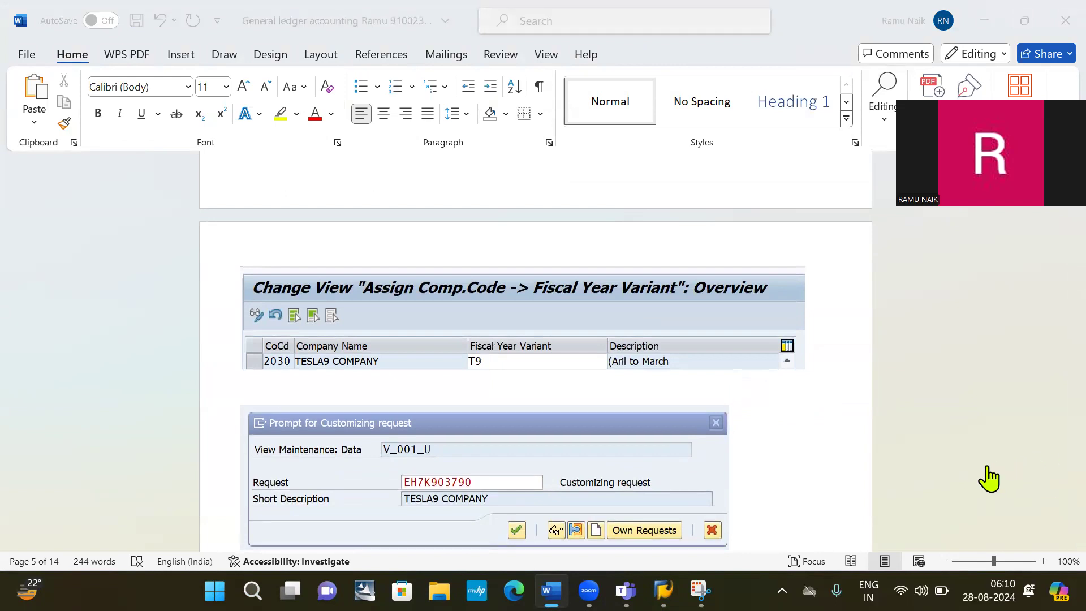
pyautogui.hotkey('alt', 'Tab')
pyautogui.hotkey('alt', 'Tab')
pyautogui.hotkey('alt', 'Tab')
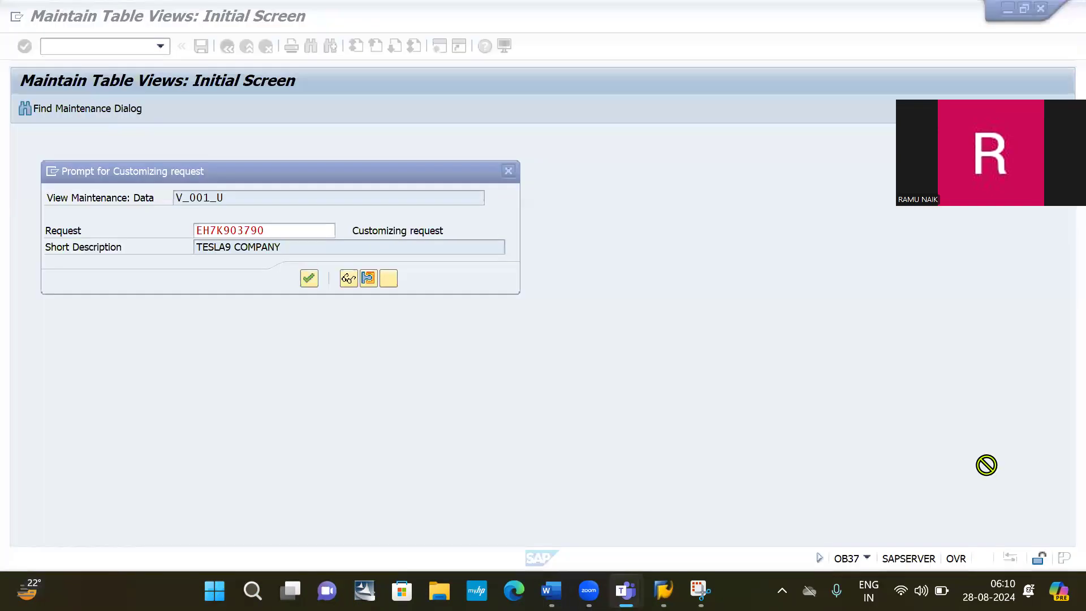
pyautogui.press('Return')
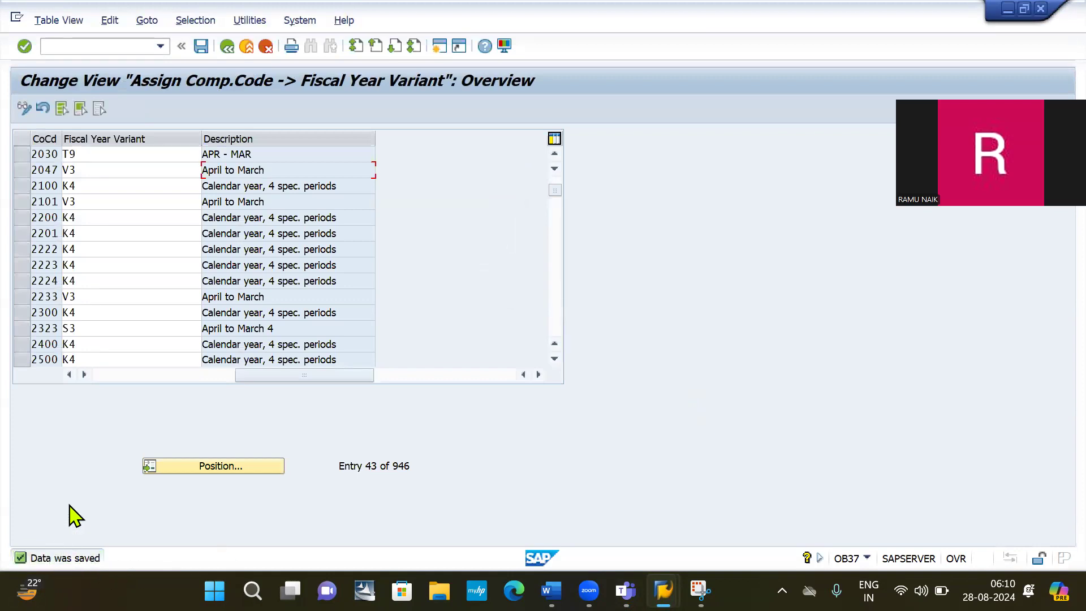
# Check the posting period variant item in the Word notes and open transaction OBBO in SAP
pyautogui.click(101, 51)
pyautogui.hotkey('alt', 'Tab')
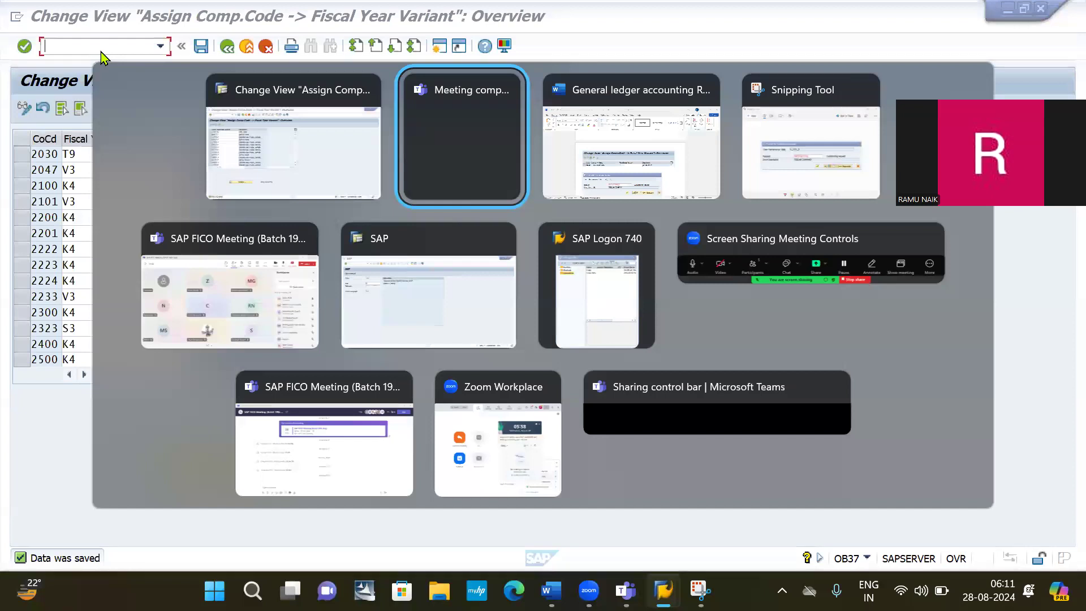
pyautogui.hotkey('alt', 'Tab')
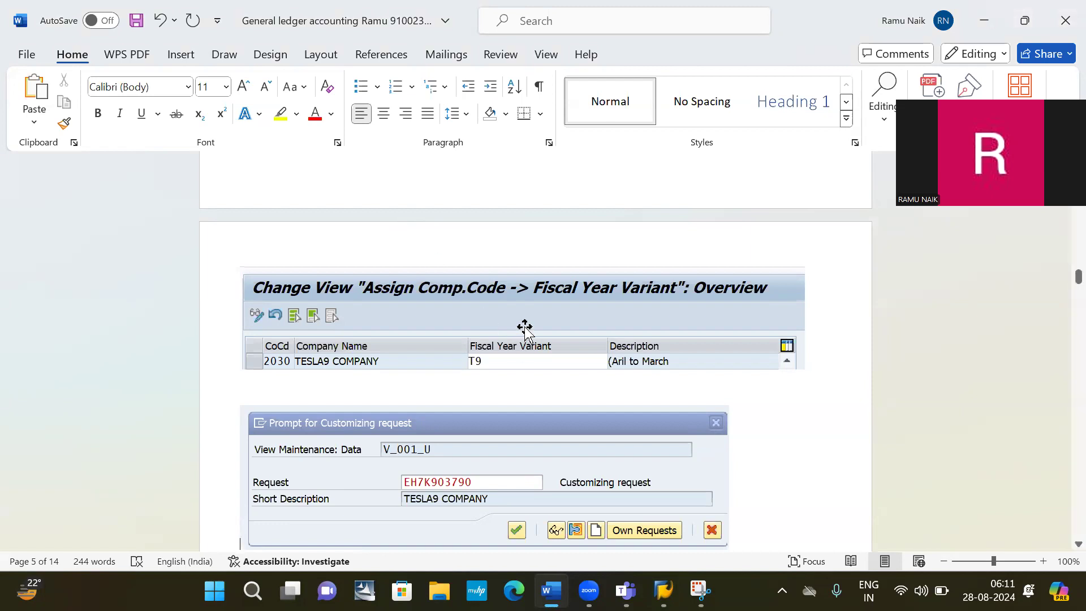
pyautogui.scroll(-5, 525, 328)
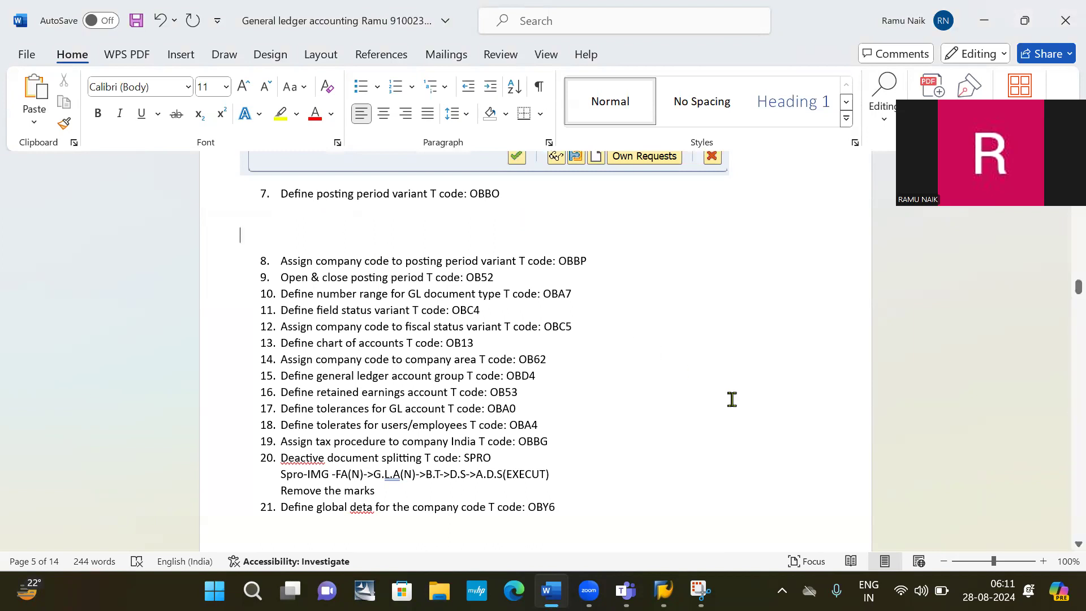
pyautogui.click(999, 479)
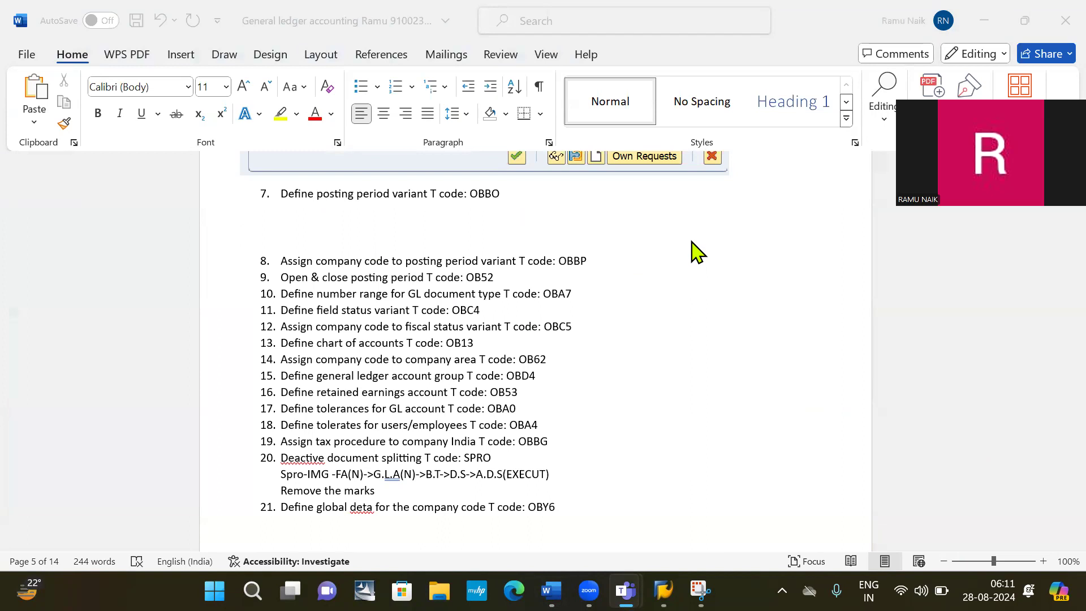
pyautogui.hotkey('alt', 'Tab')
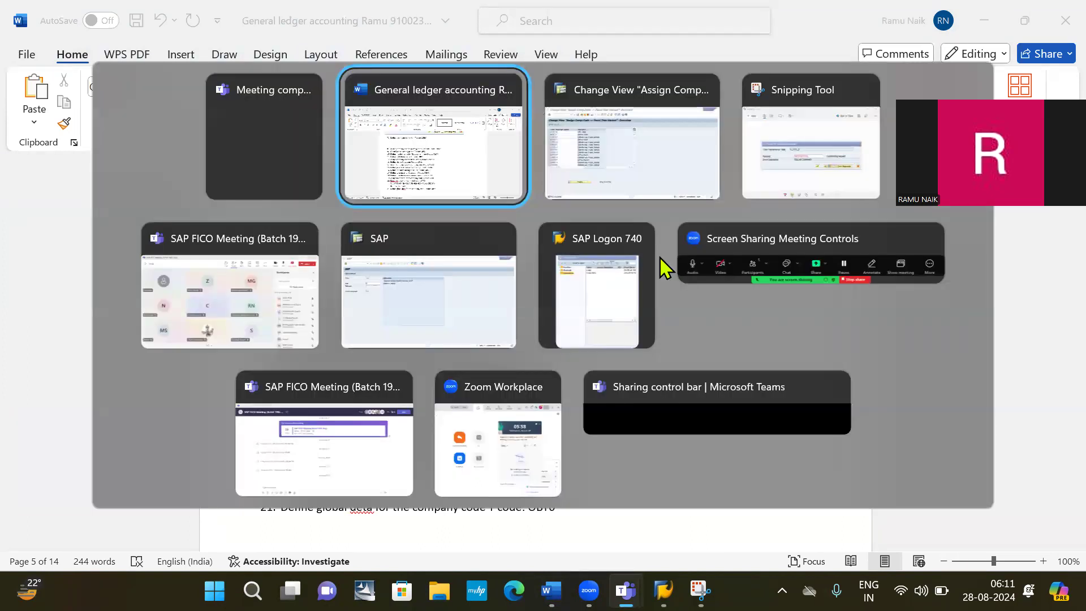
pyautogui.hotkey('alt', 'Tab')
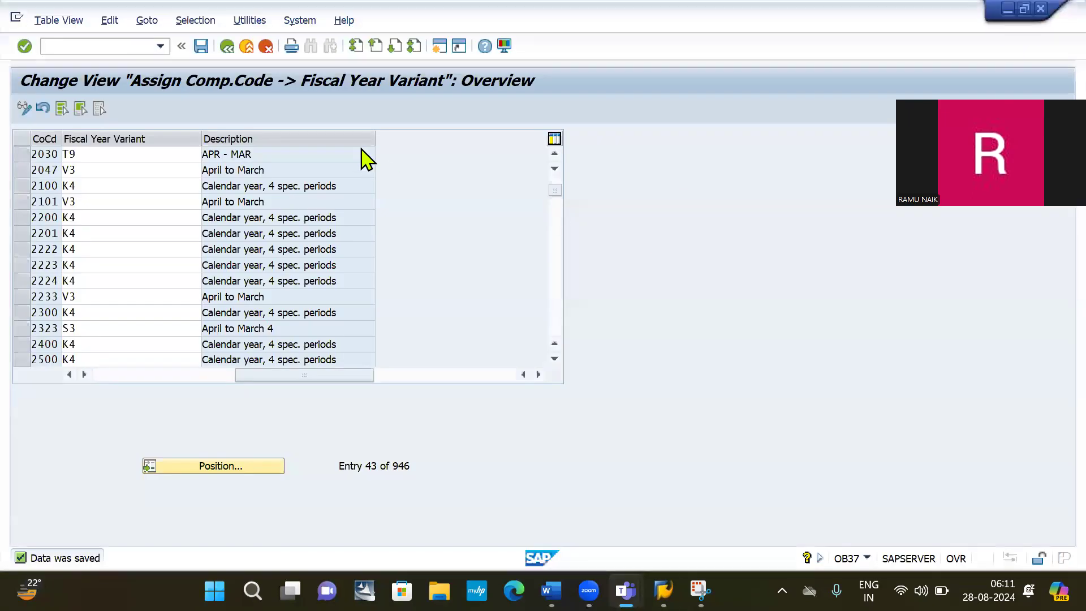
pyautogui.click(97, 49)
pyautogui.write('/nobbo')
pyautogui.press('Return')
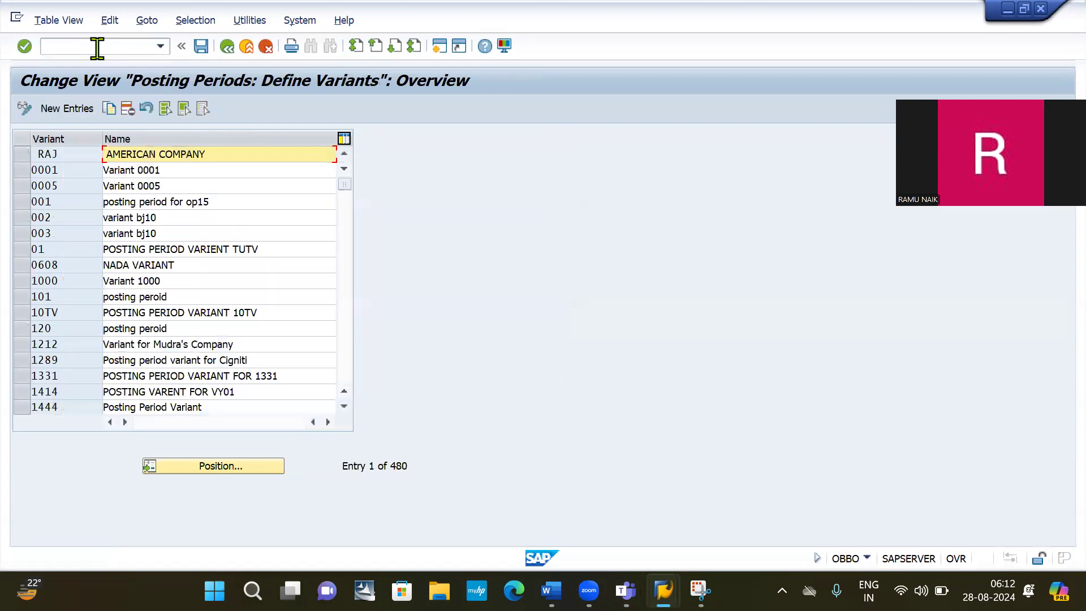
# Start a new entry in the posting period variants table with variant code 2030
pyautogui.click(978, 468)
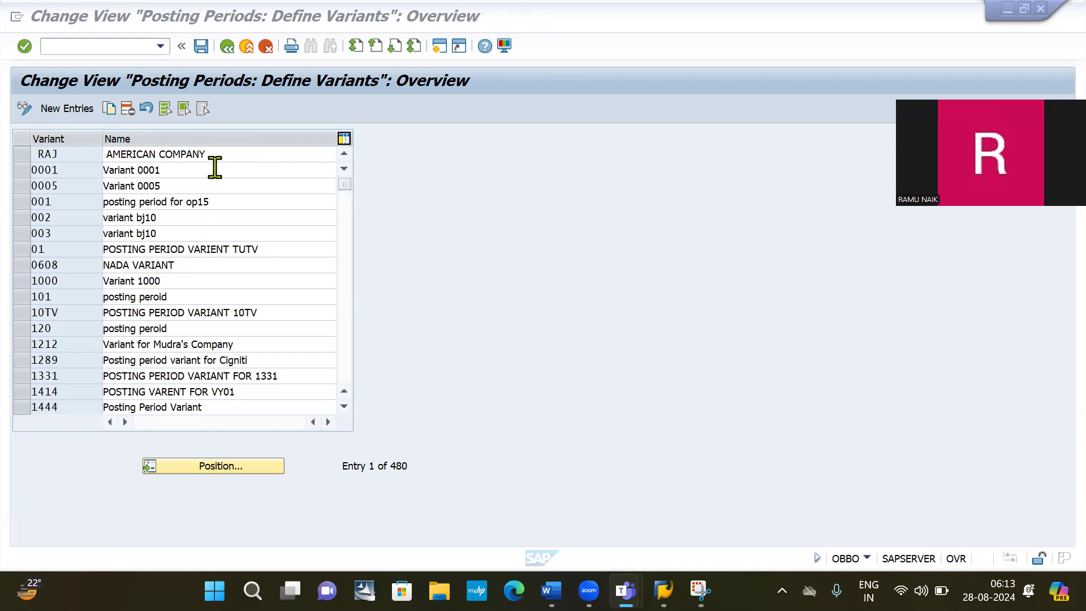
pyautogui.click(73, 110)
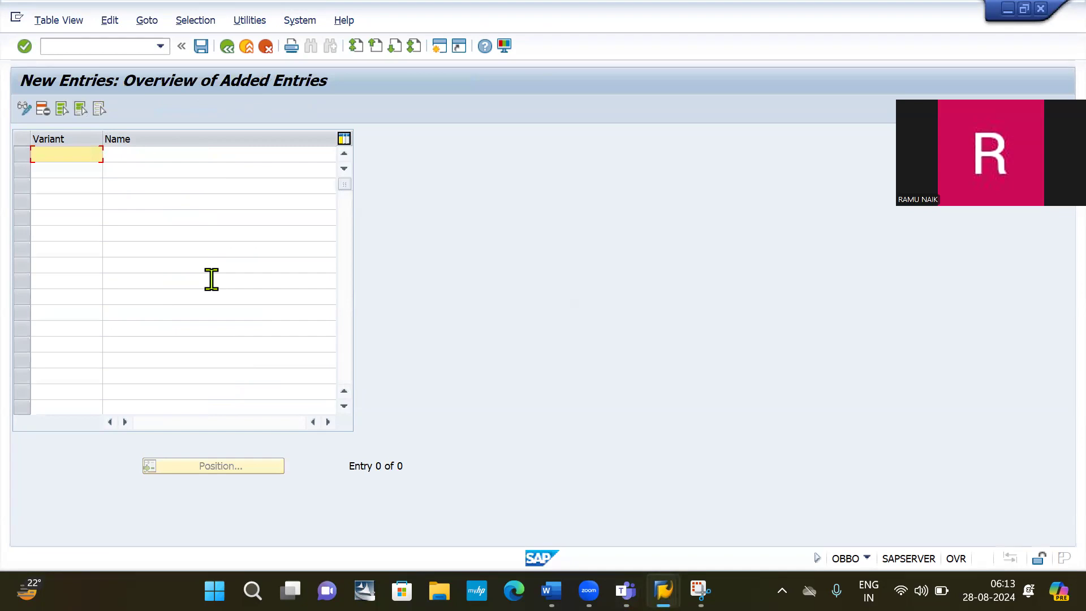
pyautogui.write('2030')
pyautogui.press('Tab')
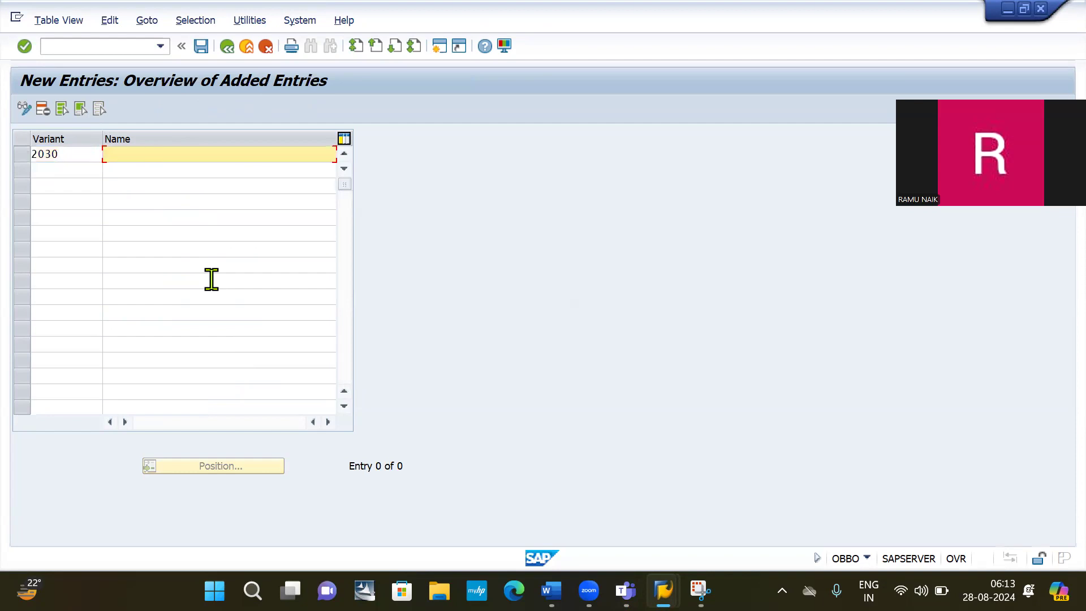
# Name variant 2030 "2030 Posting period variont", replacing the suggested name text, and confirm the entry
pyautogui.press('BackSpace')
pyautogui.press('Down')
pyautogui.press('Return')
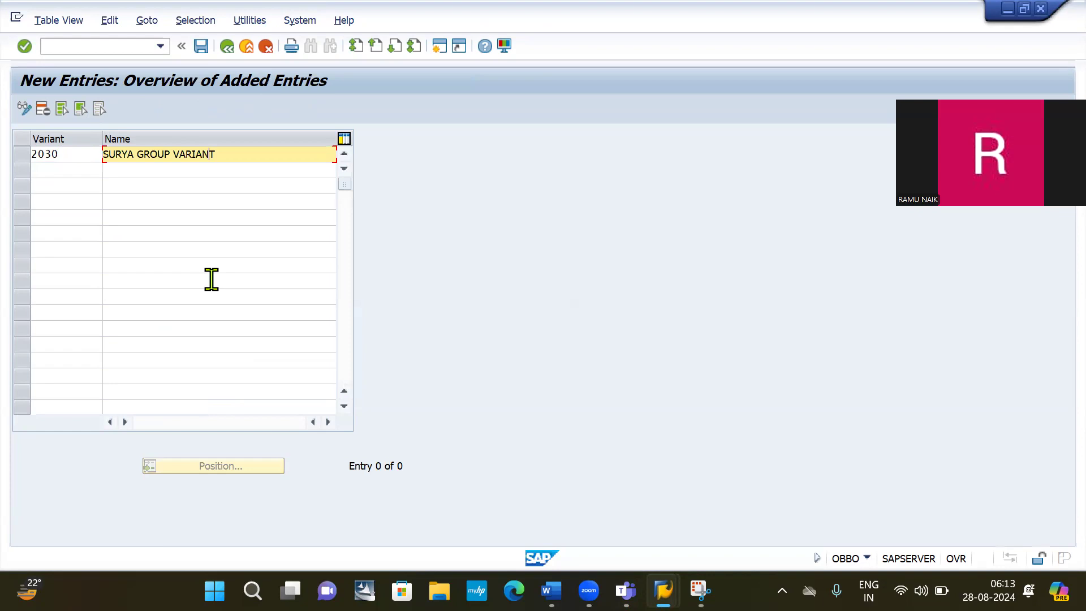
pyautogui.press('Delete')
pyautogui.write('2')
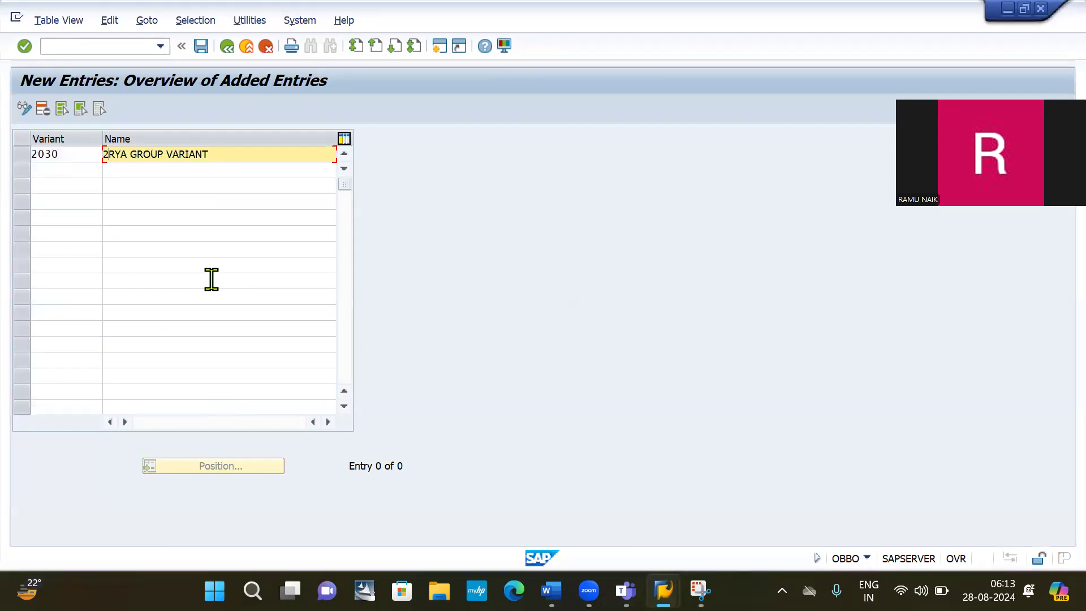
pyautogui.write('03-')
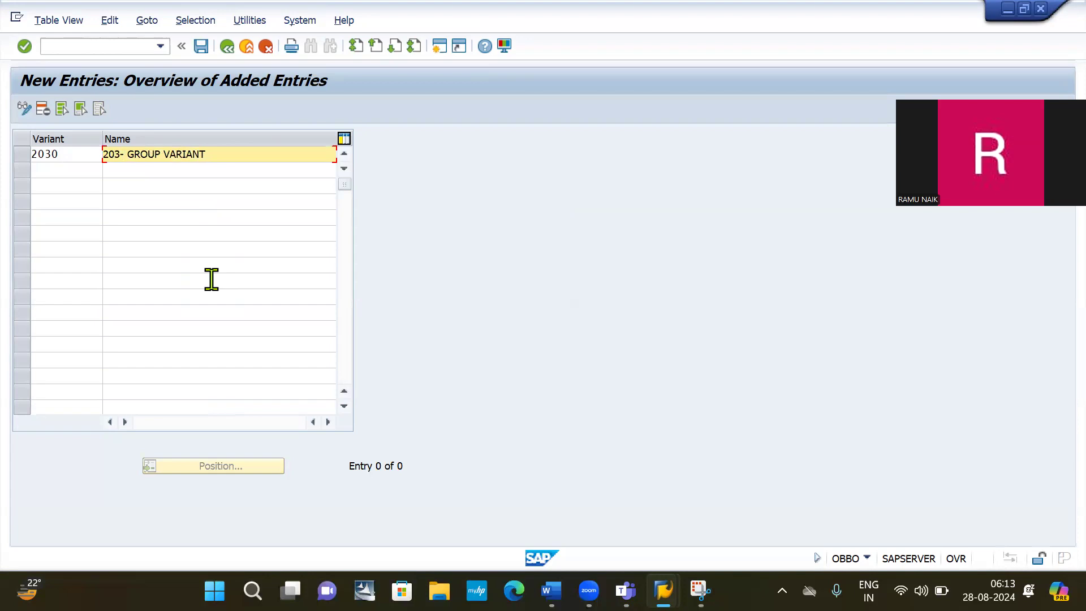
pyautogui.write('0')
pyautogui.press('Delete')
pyautogui.press('Delete')
pyautogui.press('Delete')
pyautogui.press('Delete')
pyautogui.press('Delete')
pyautogui.press('Delete')
pyautogui.press('Delete')
pyautogui.press('Delete')
pyautogui.press('Delete')
pyautogui.press('Delete')
pyautogui.press('Delete')
pyautogui.press('Delete')
pyautogui.press('Delete')
pyautogui.press('Delete')
pyautogui.write('po')
pyautogui.press('BackSpace')
pyautogui.press('BackSpace')
pyautogui.write('Posting per')
pyautogui.write('o')
pyautogui.press('BackSpace')
pyautogui.write('iod ')
pyautogui.write('vari')
pyautogui.write('o')
pyautogui.press('BackSpace')
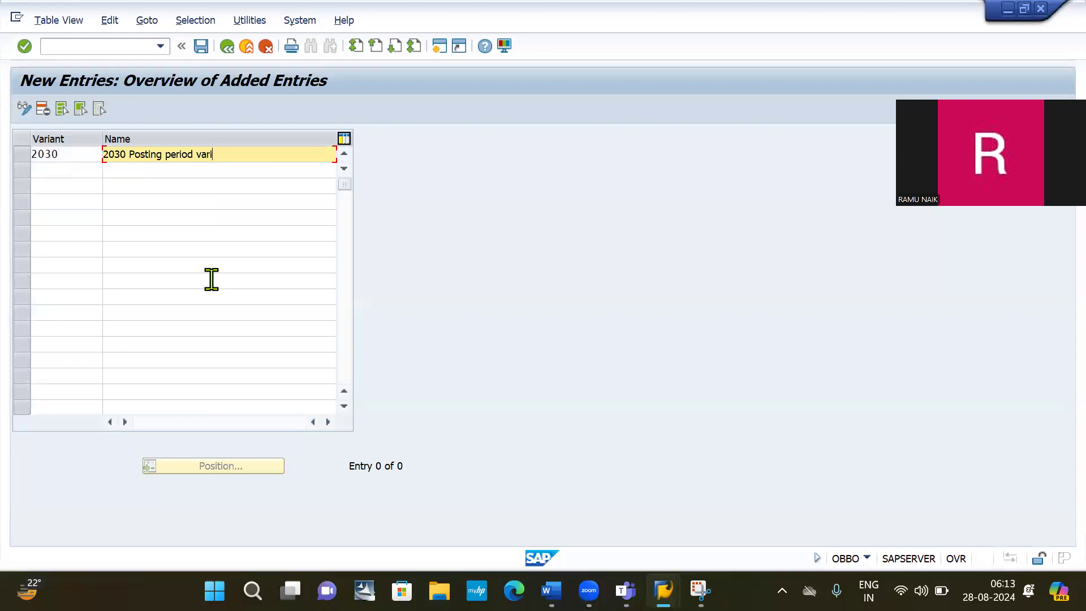
pyautogui.write('a')
pyautogui.press('BackSpace')
pyautogui.write('ont')
pyautogui.press('Return')
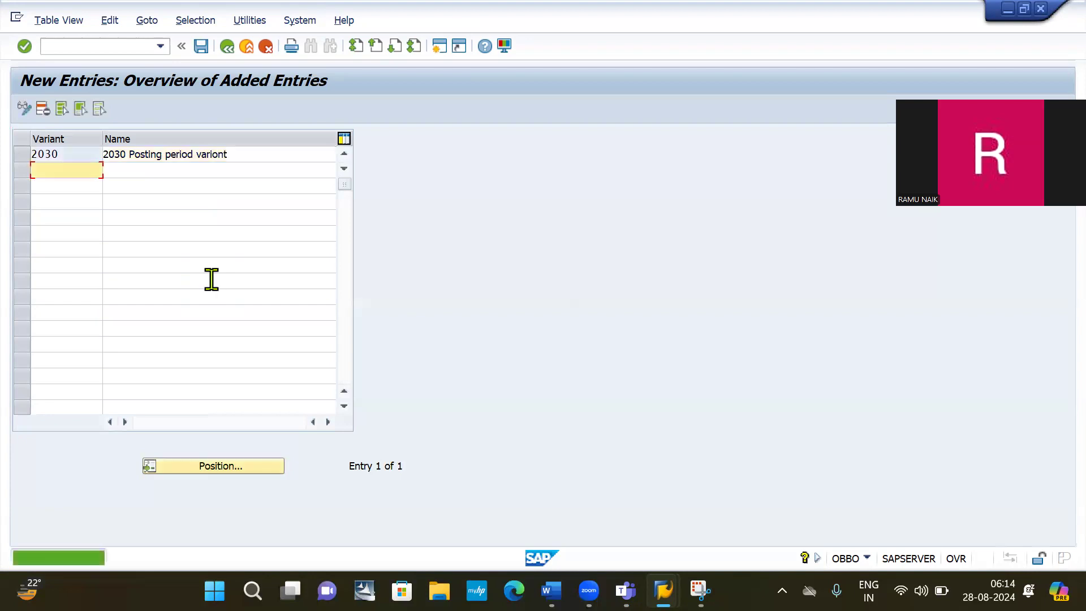
# Switch to Snipping Tool and capture the New Entries heading together with the variant 2030 row
pyautogui.hotkey('alt', 'Tab')
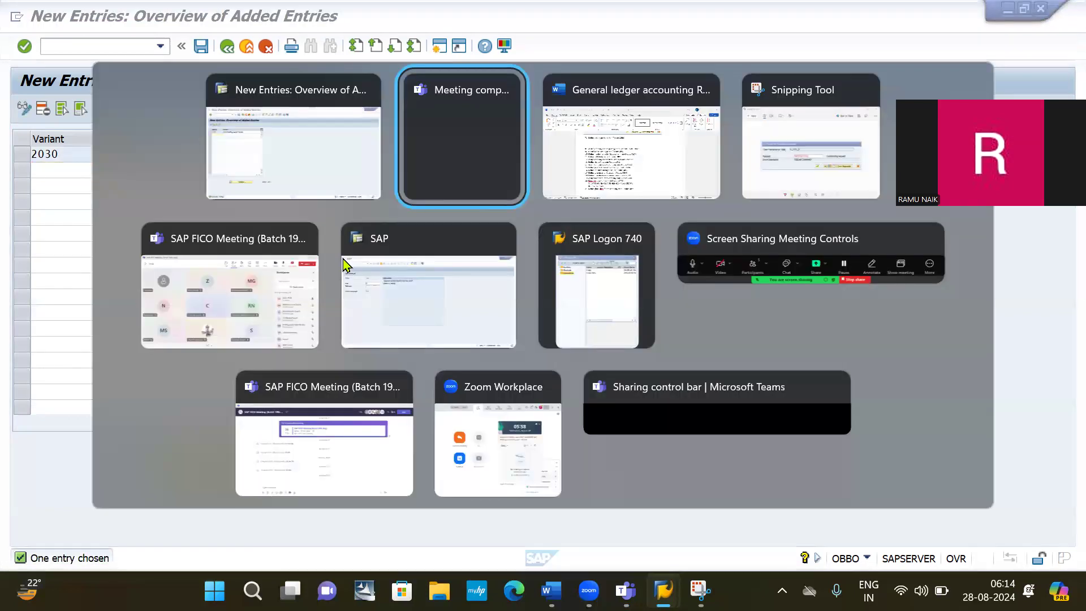
pyautogui.press('Tab')
pyautogui.press('Tab')
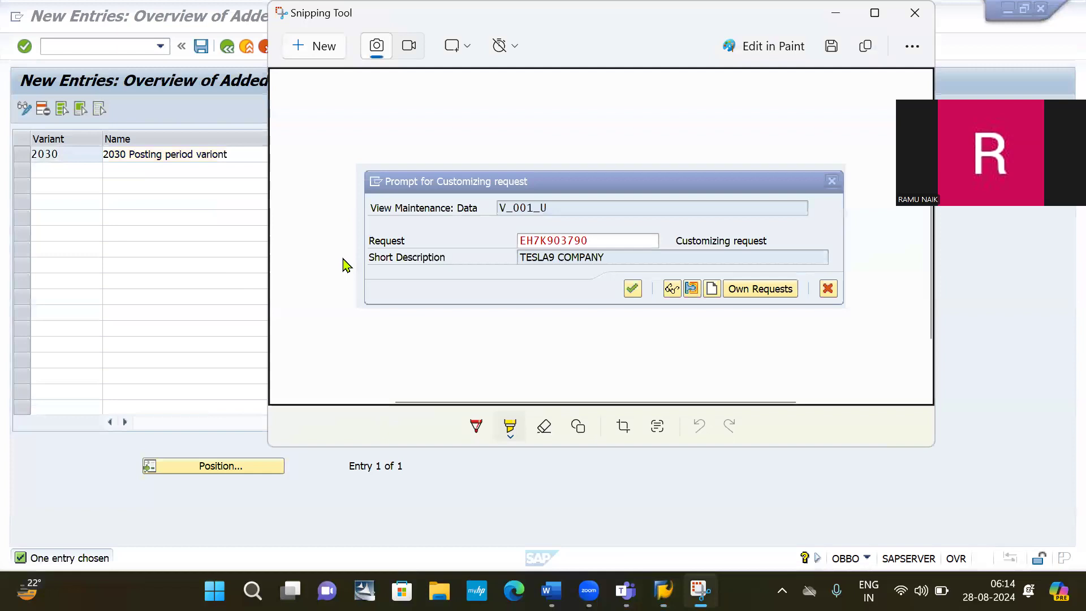
pyautogui.click(324, 48)
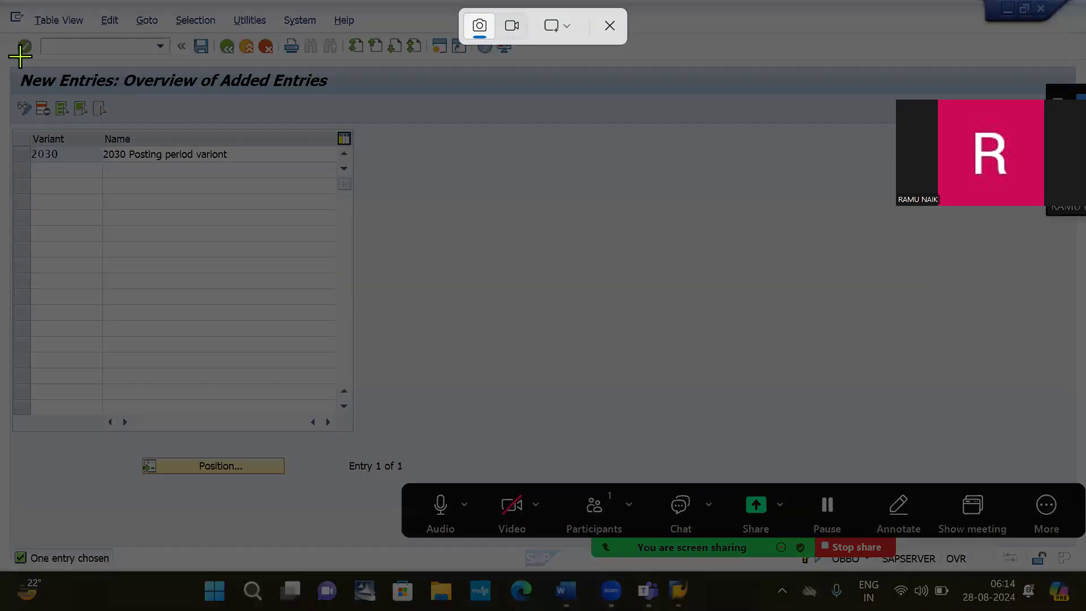
pyautogui.moveTo(20, 57); pyautogui.dragTo(385, 168)
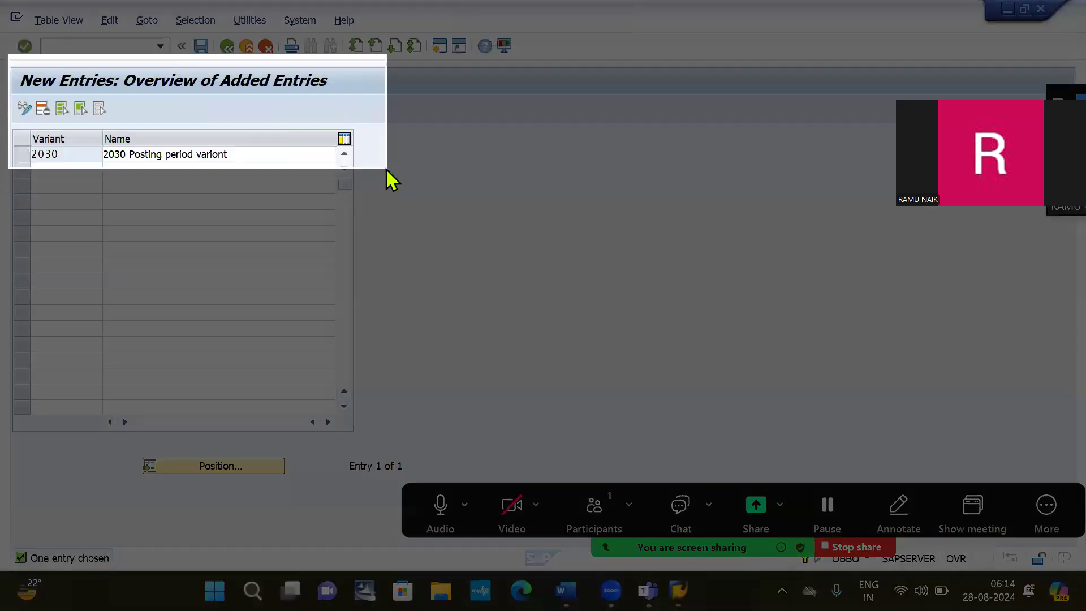
# Paste the screenshot into the Word notes under item 7, Define posting period variant, and add a new line below it
pyautogui.hotkey('alt', 'Tab')
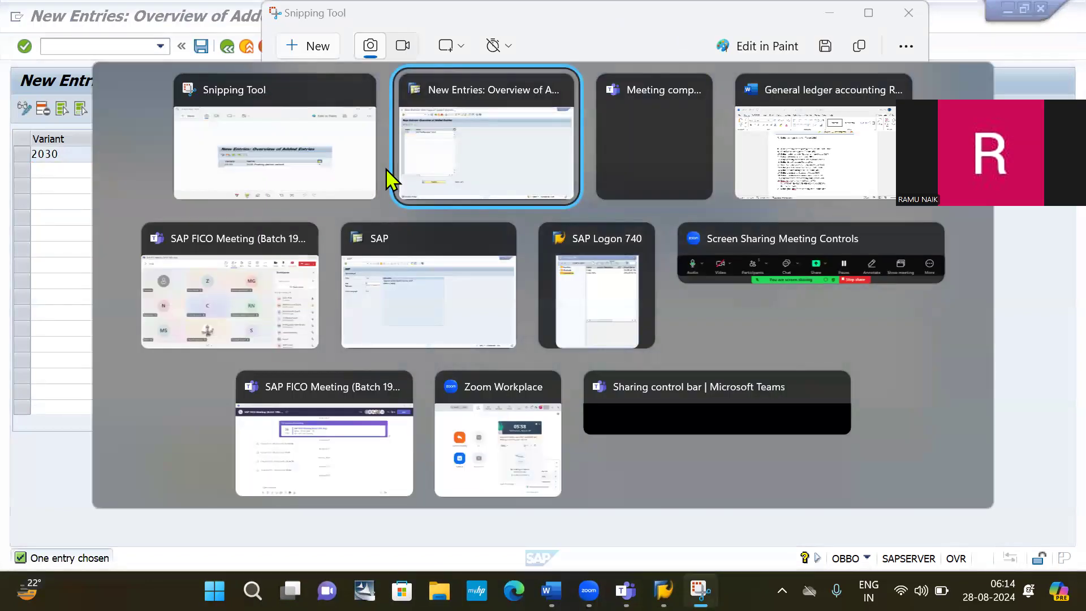
pyautogui.hotkey('alt', 'Tab')
pyautogui.hotkey('alt', 'Tab')
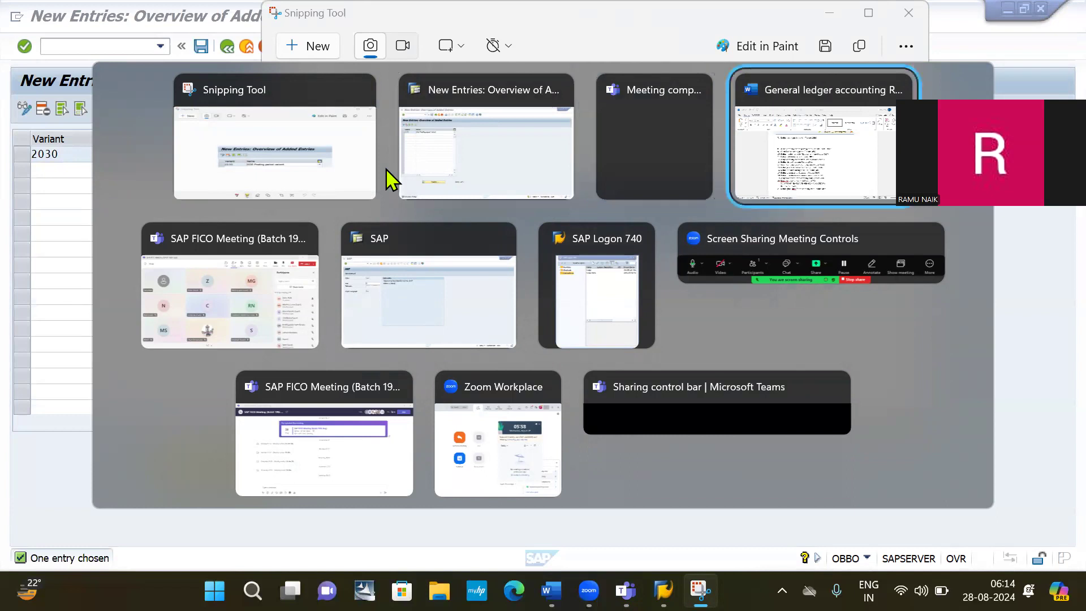
pyautogui.click(312, 221)
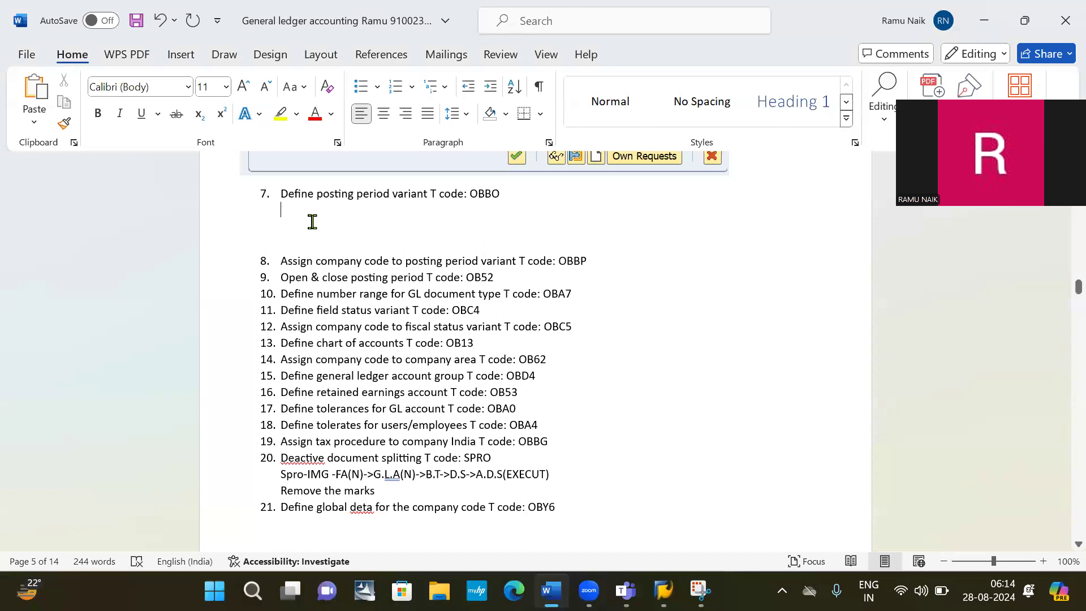
pyautogui.hotkey('ctrl', 'v')
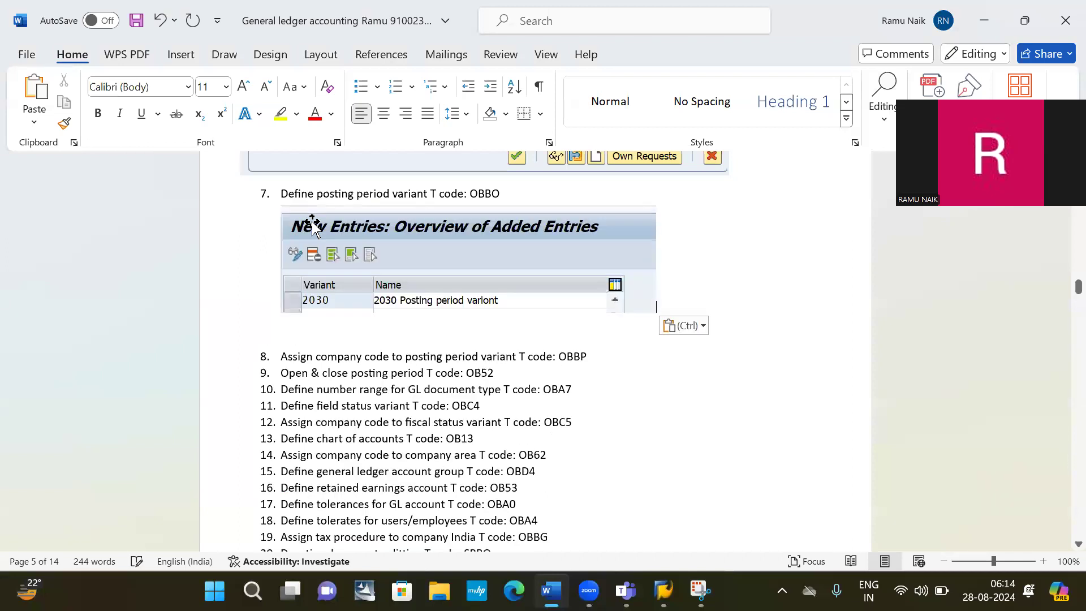
pyautogui.press('Return')
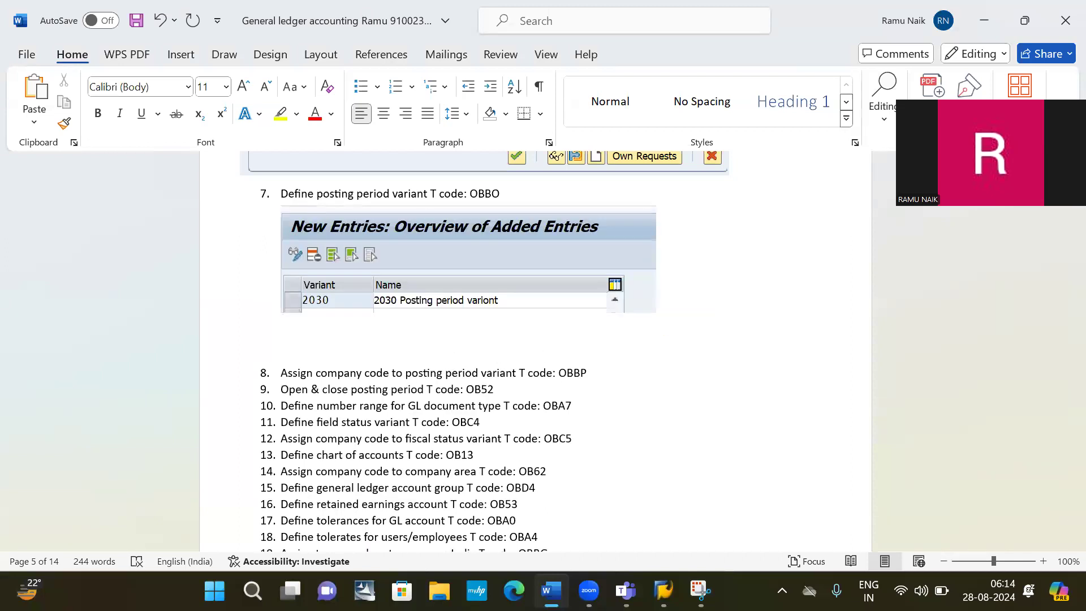
# Switch back to SAP, save posting period variant 2030 and accept the proposed customizing request
pyautogui.hotkey('alt', 'Tab')
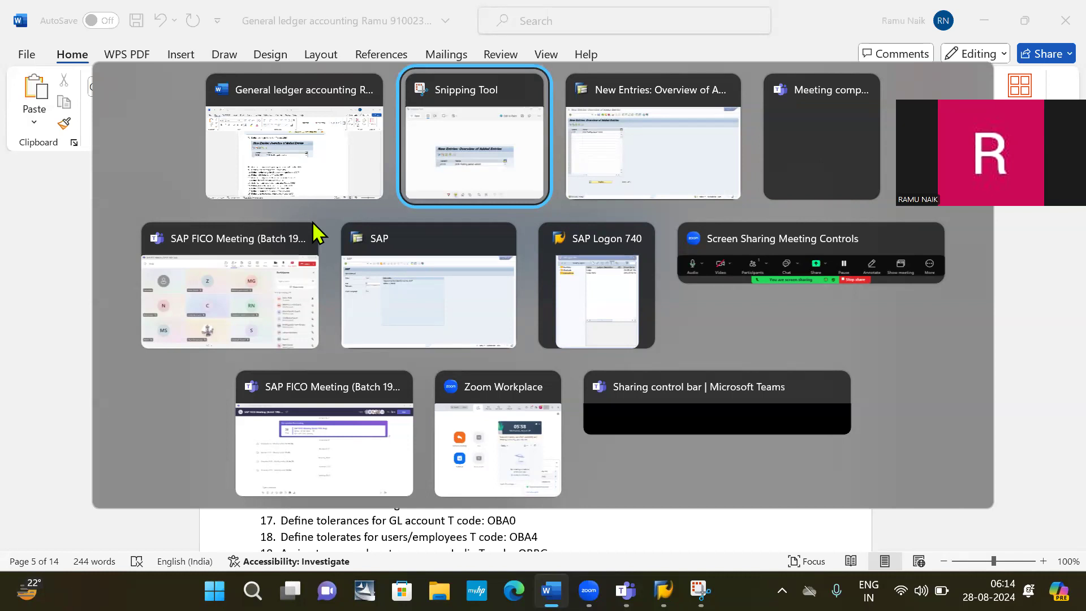
pyautogui.hotkey('alt', 'Tab')
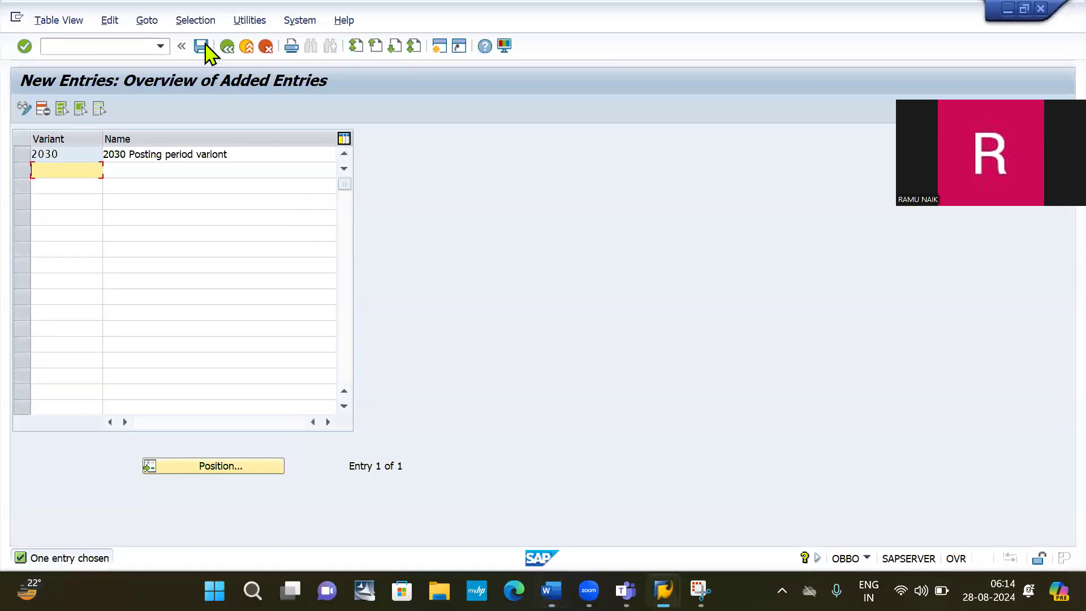
pyautogui.click(202, 47)
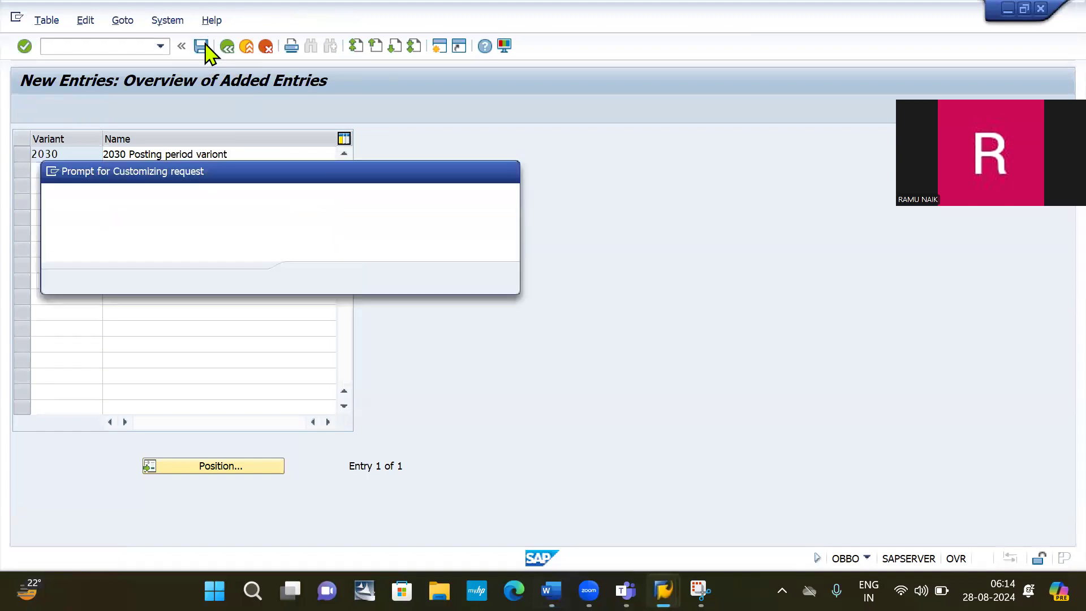
pyautogui.press('Return')
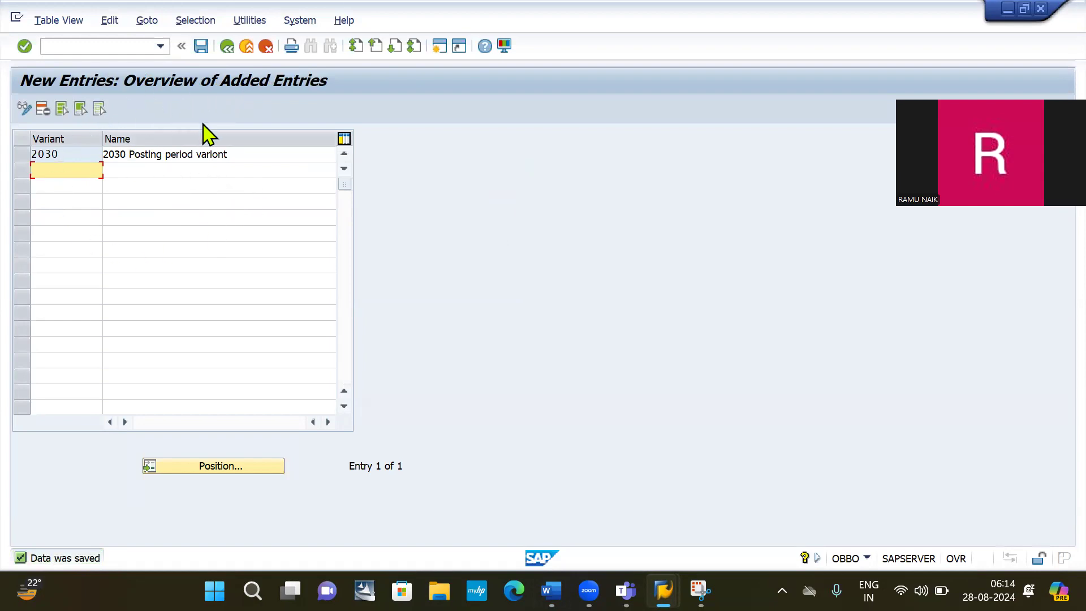
# Switch to the Word notes and insert unnumbered blank lines below item 8, Assign company code to posting period variant
pyautogui.hotkey('alt', 'Tab')
pyautogui.scroll(-3, 458, 241)
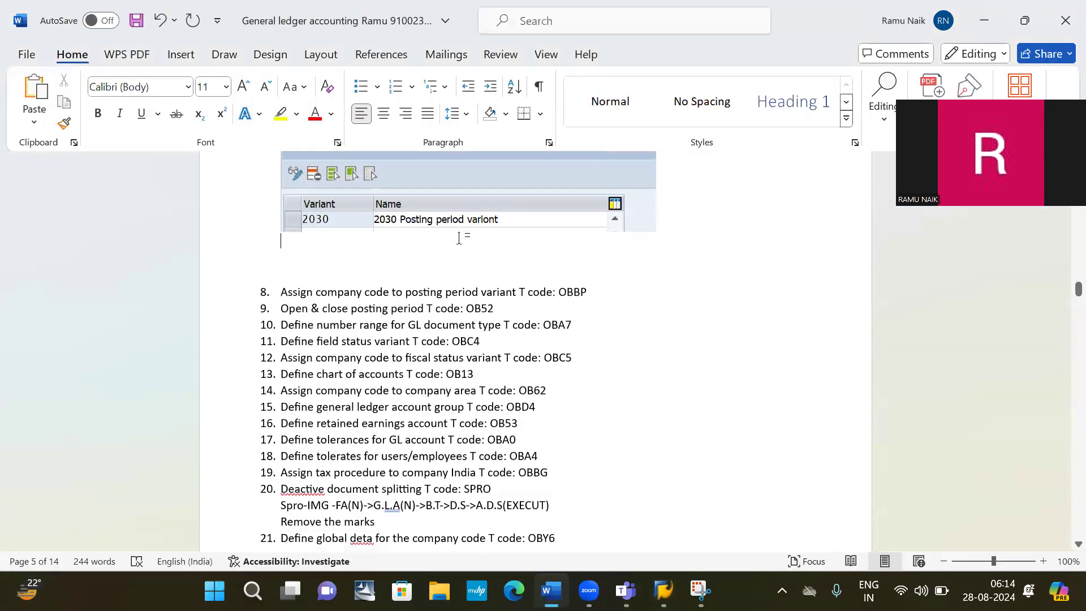
pyautogui.click(608, 287)
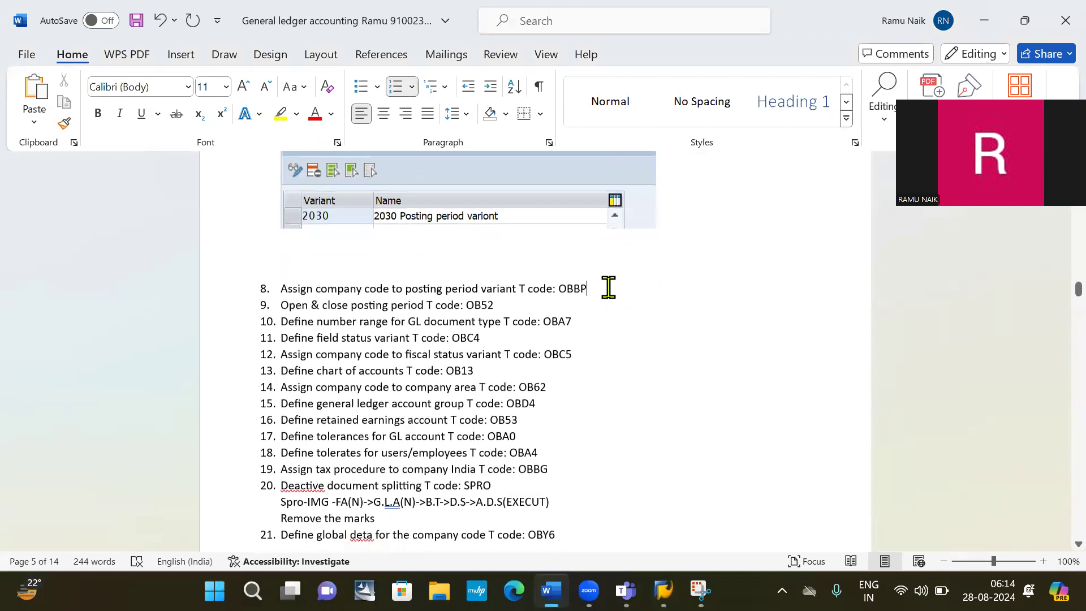
pyautogui.press('Return')
pyautogui.press('BackSpace')
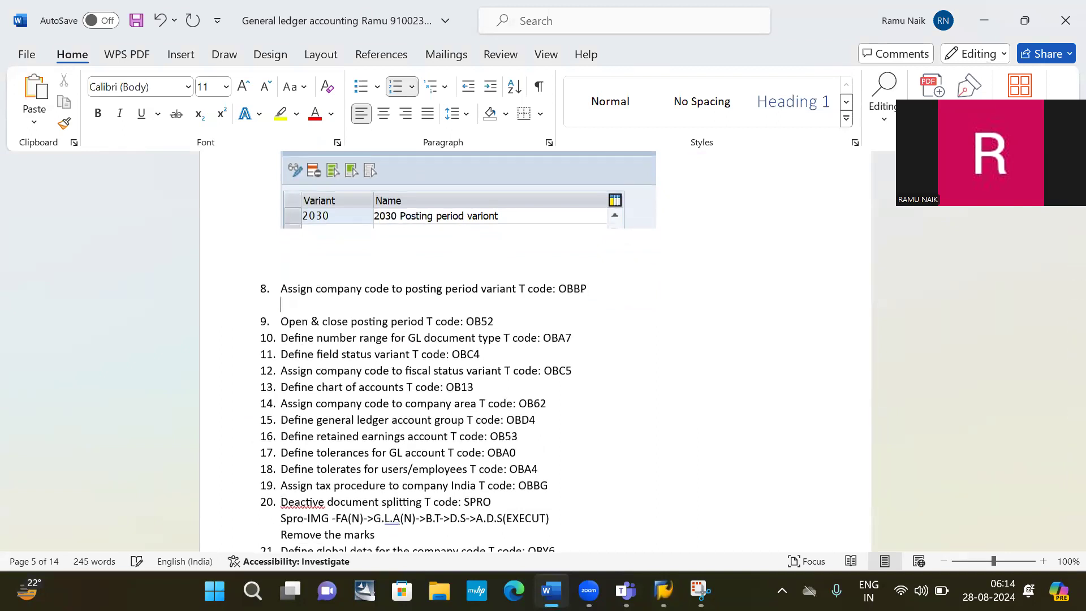
pyautogui.press('Return')
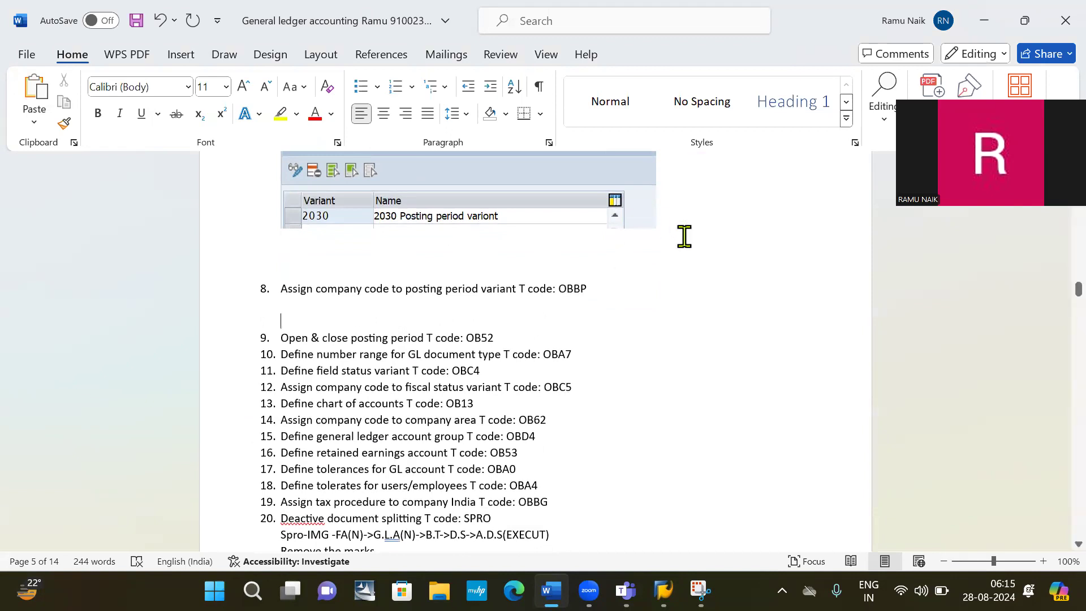
# Switch back to SAP and open transaction OBBP for assigning company codes to posting period variants
pyautogui.hotkey('alt', 'Tab')
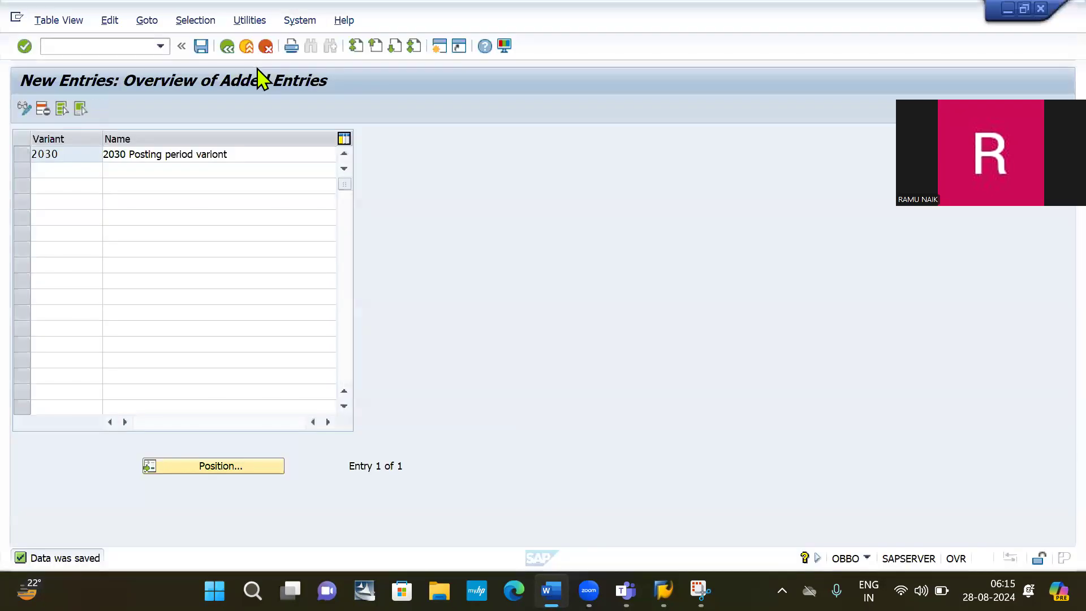
pyautogui.click(107, 45)
pyautogui.write('/')
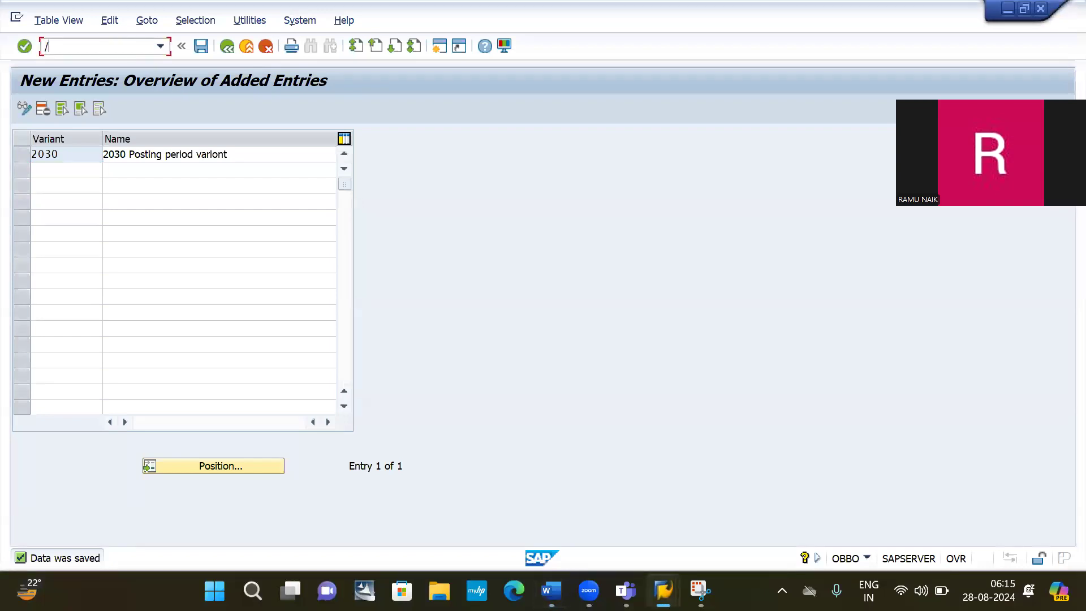
pyautogui.write('obbpn')
pyautogui.press('Return')
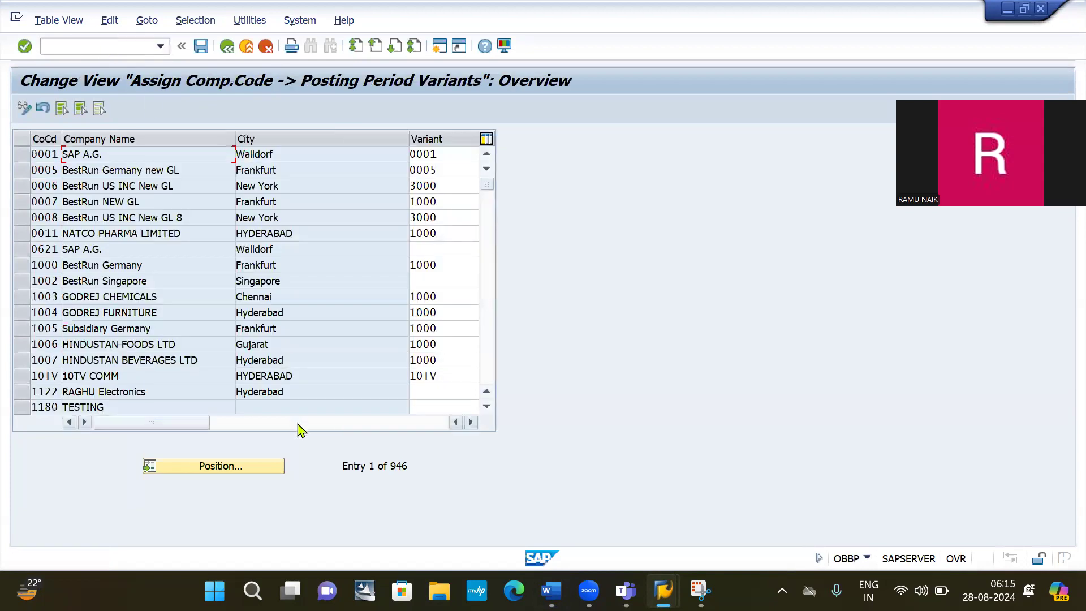
# Position the list at company code 2030 and enter posting period variant 2030 for it
pyautogui.click(230, 467)
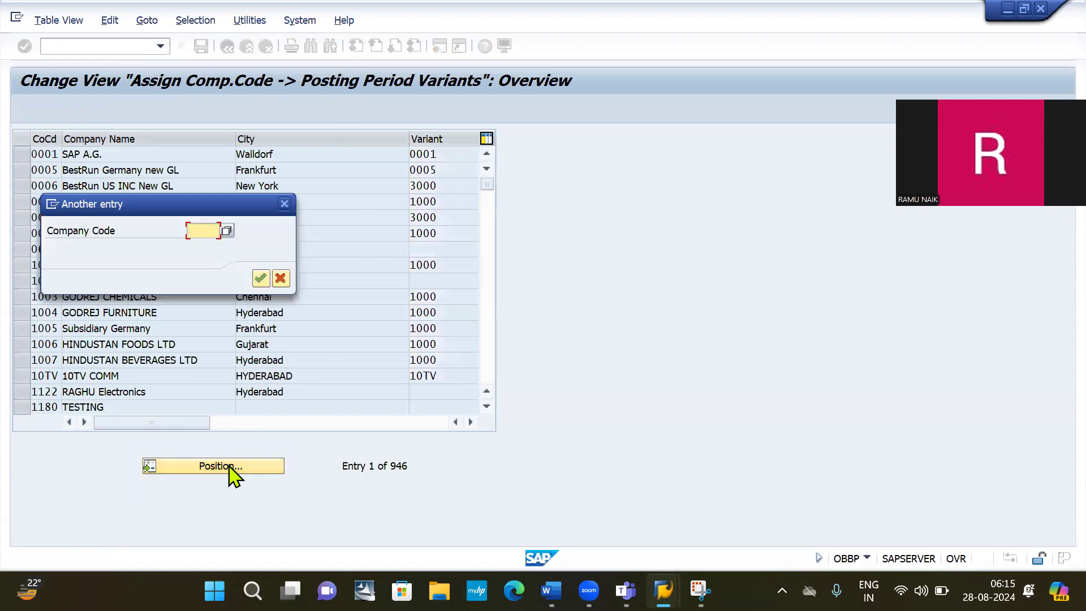
pyautogui.write('2030')
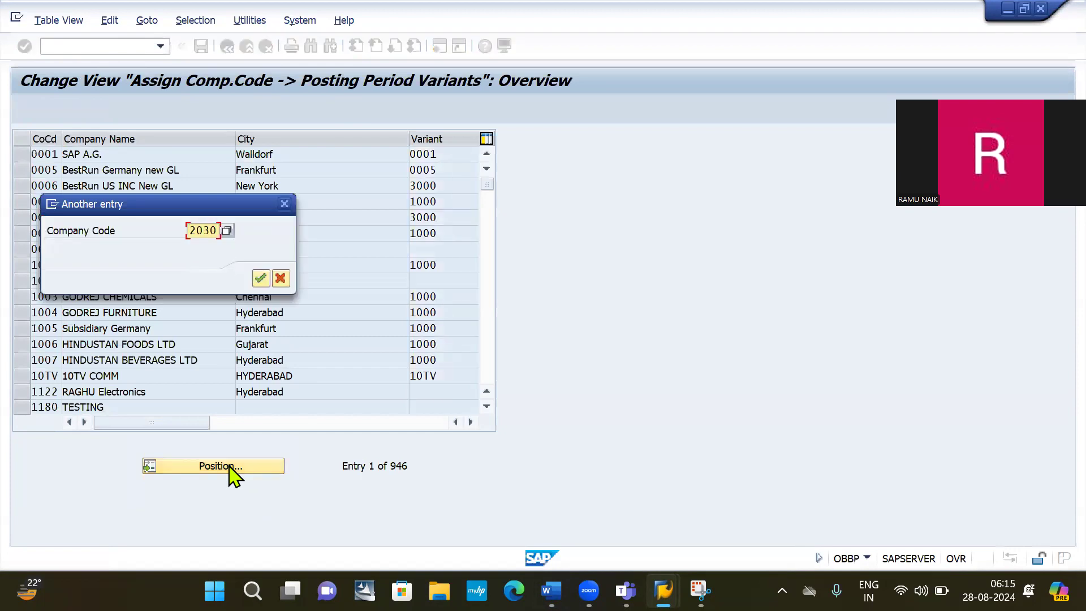
pyautogui.press('Return')
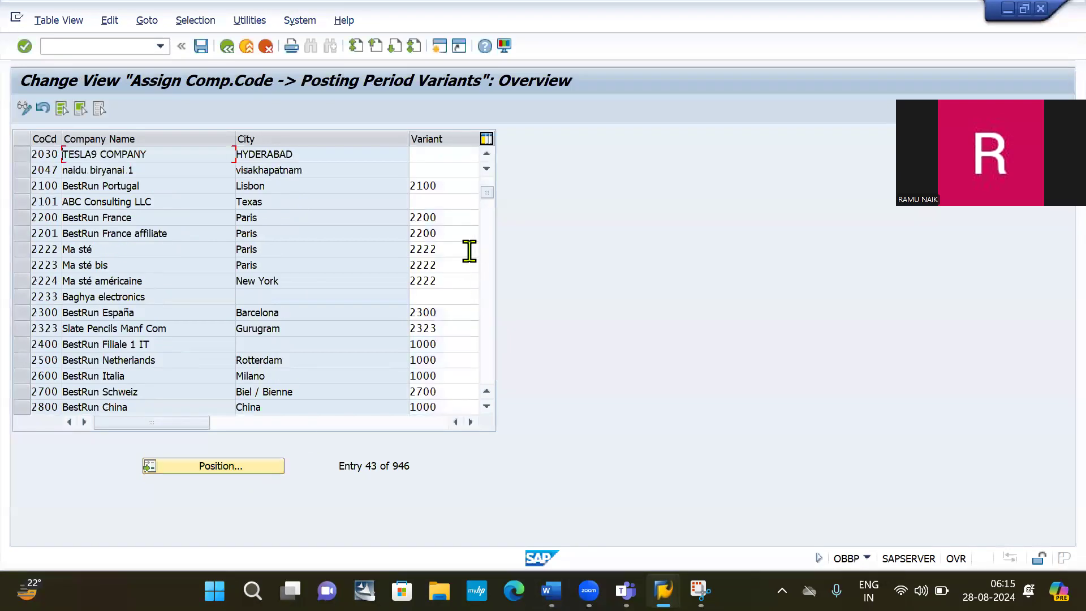
pyautogui.click(448, 152)
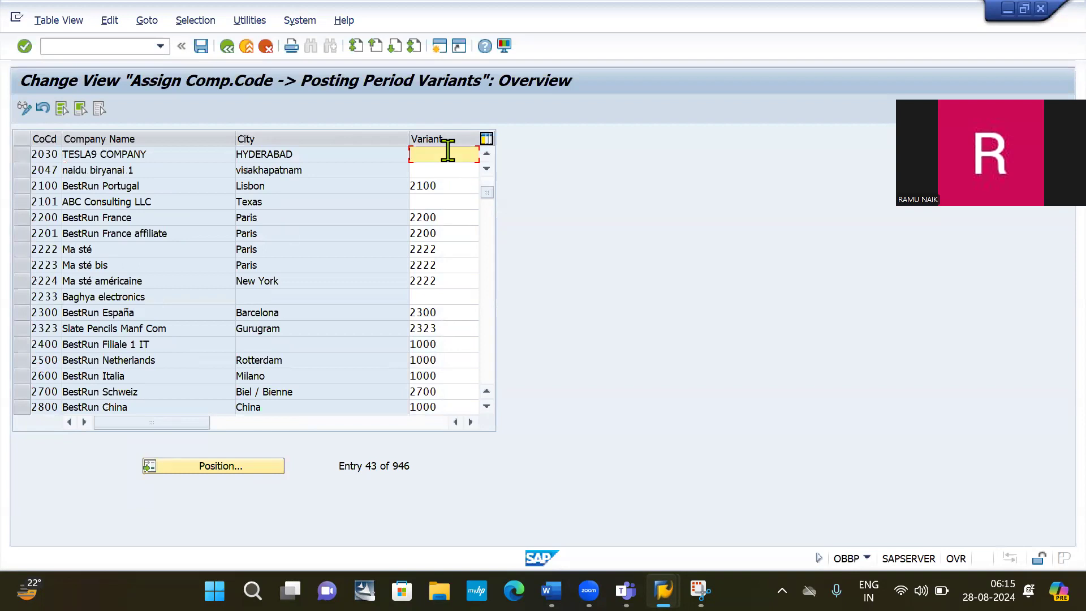
pyautogui.write('2')
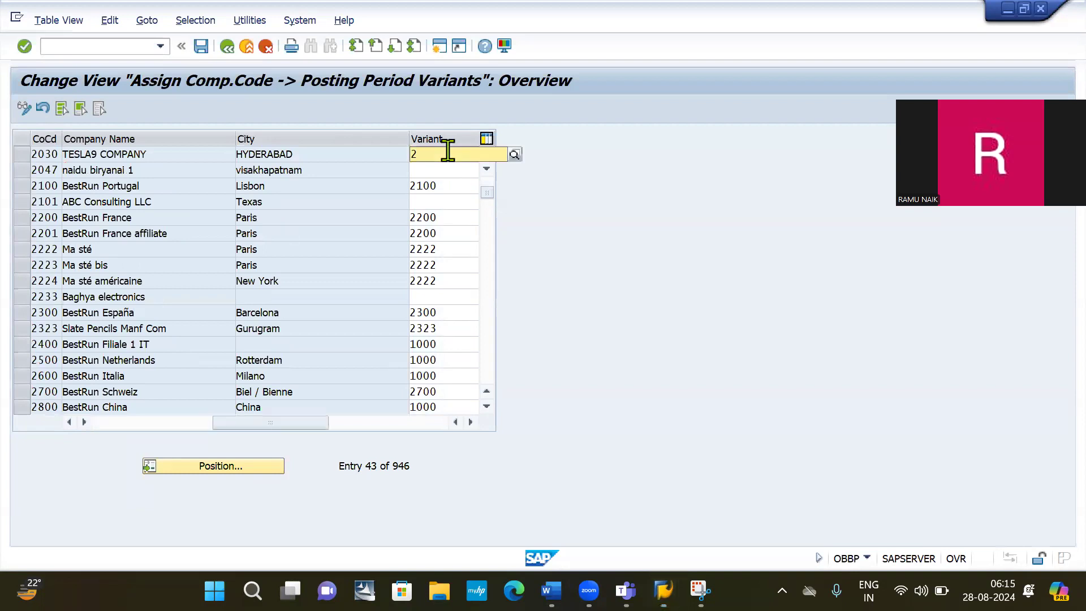
pyautogui.write('030')
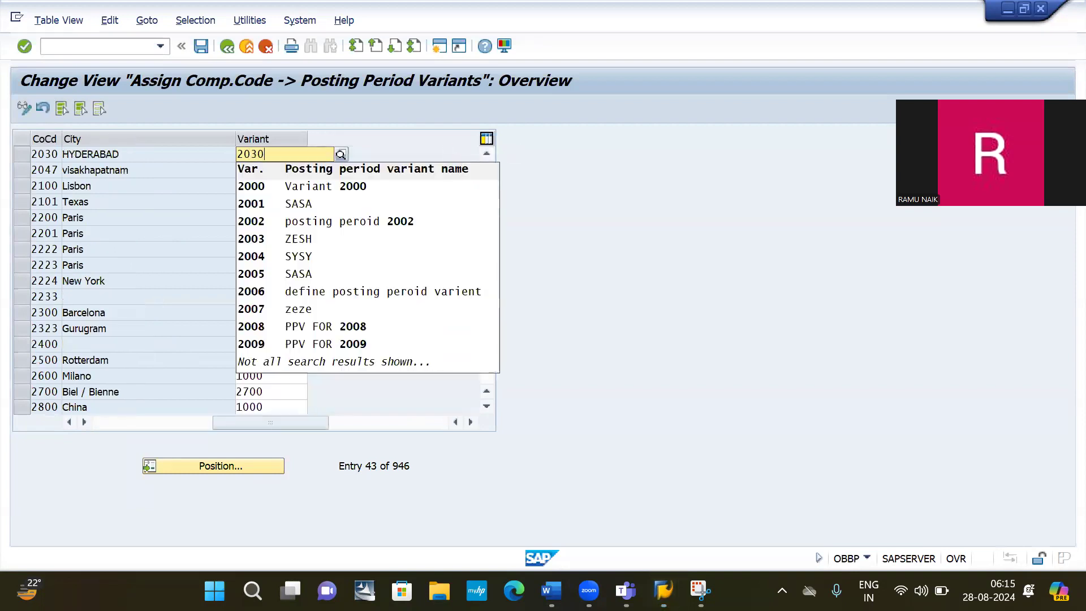
pyautogui.click(453, 163)
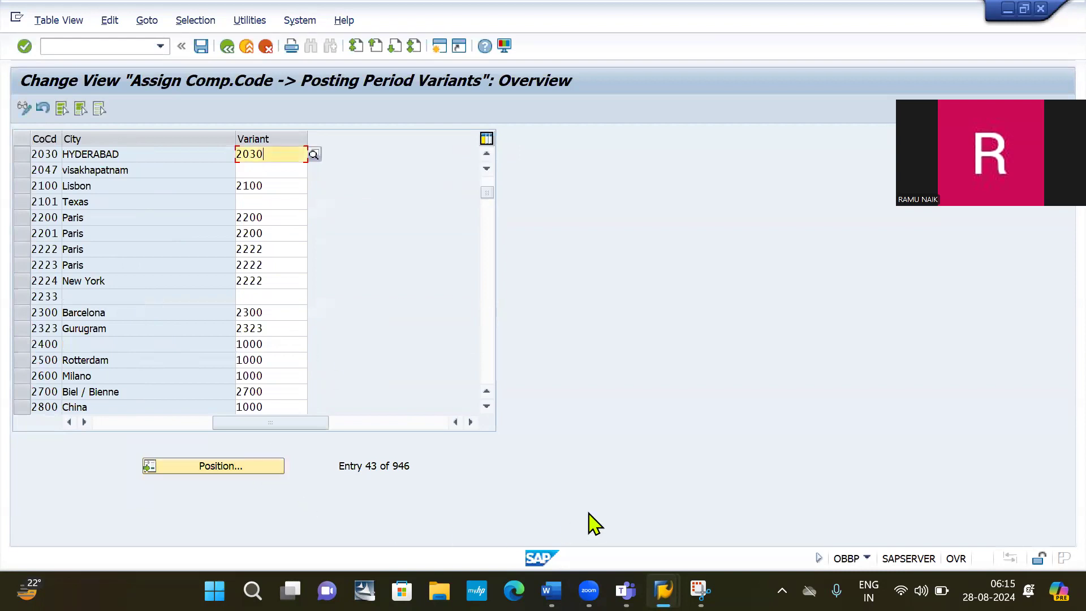
# Capture the Assign Comp.Code -> Posting Period Variants header and company code 2030 row, and paste the snip below item 8 in the Word notes
pyautogui.click(701, 495)
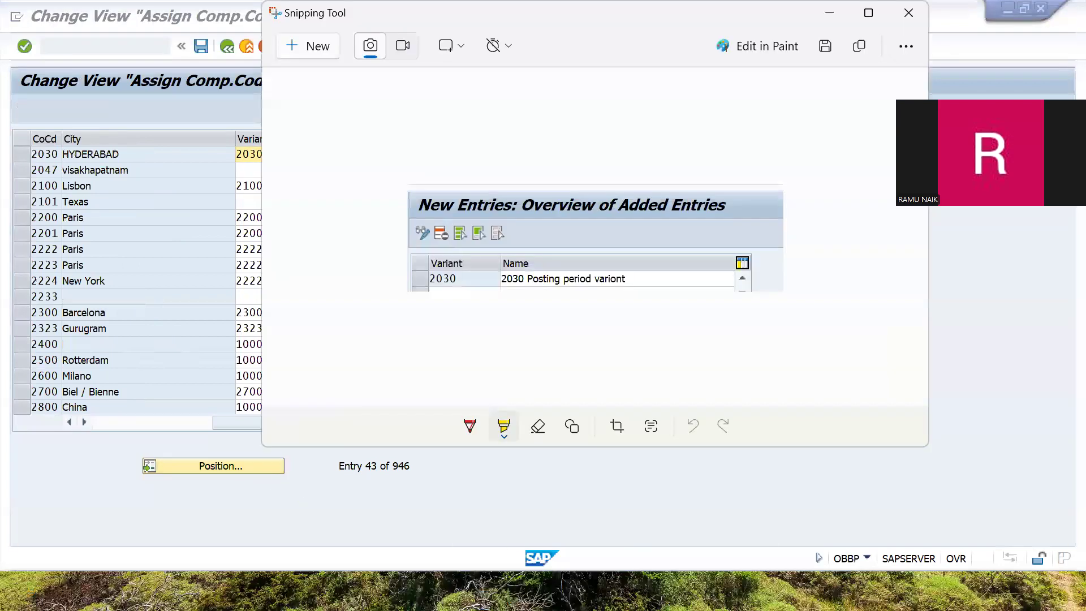
pyautogui.click(97, 57)
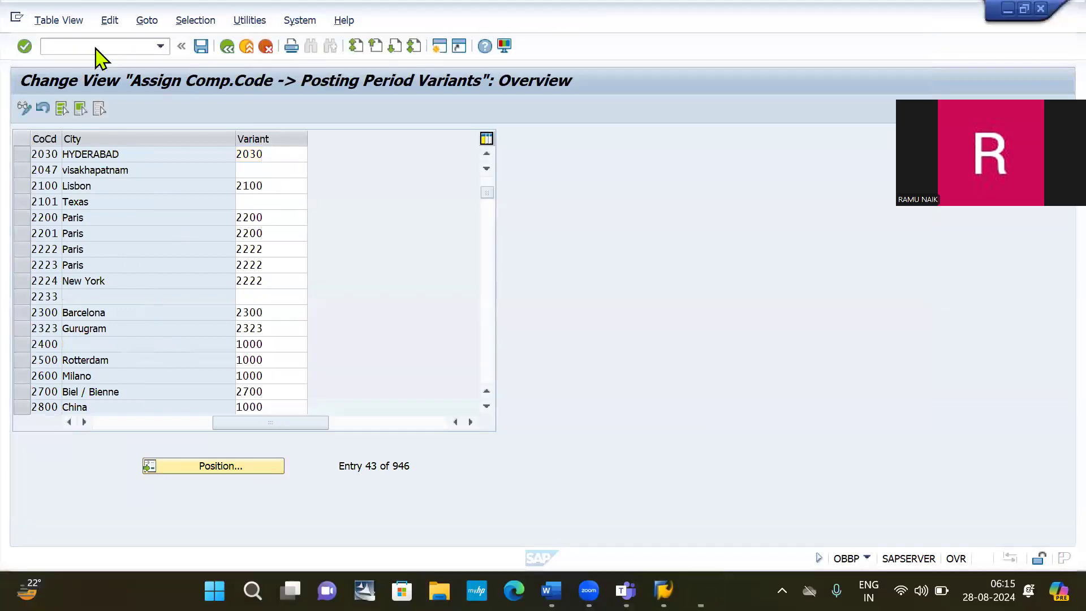
pyautogui.press('super+shift+s')
pyautogui.moveTo(2, 61); pyautogui.dragTo(583, 171)
pyautogui.hotkey('alt', 'Tab')
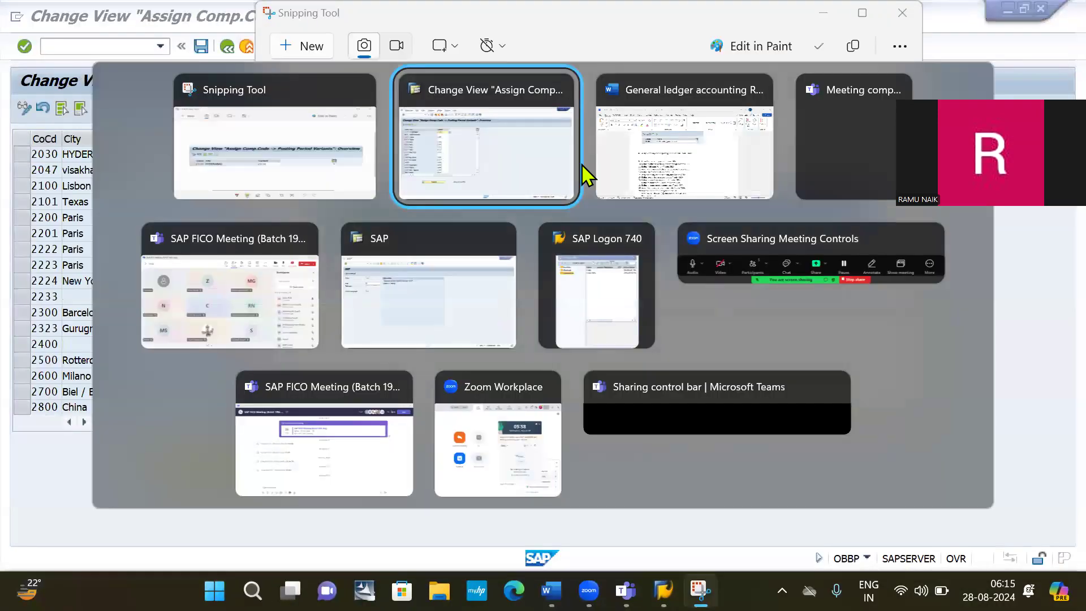
pyautogui.hotkey('alt', 'Tab')
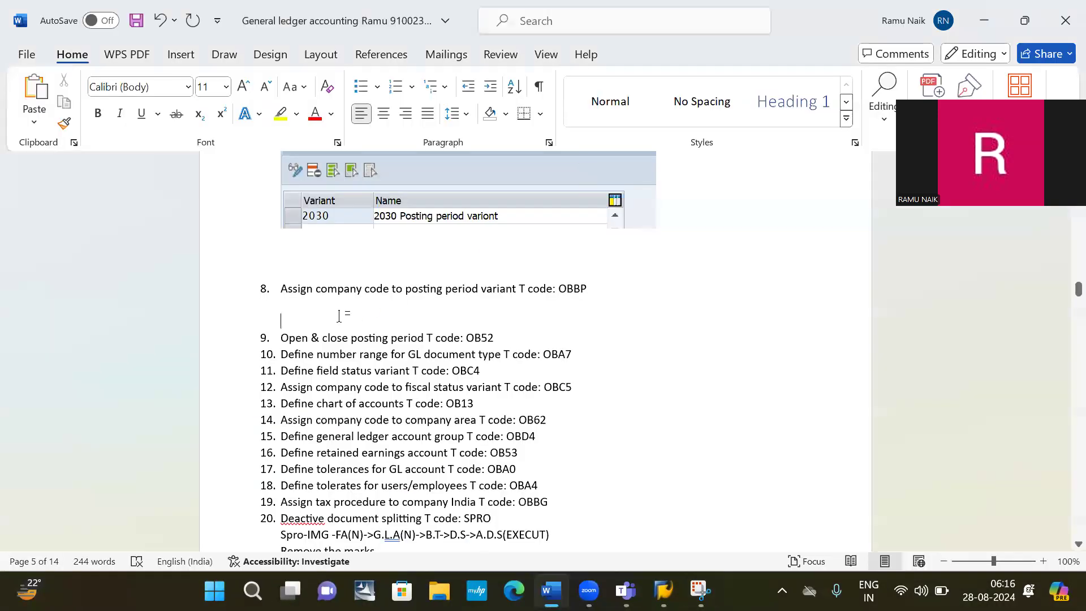
pyautogui.hotkey('ctrl', 'v')
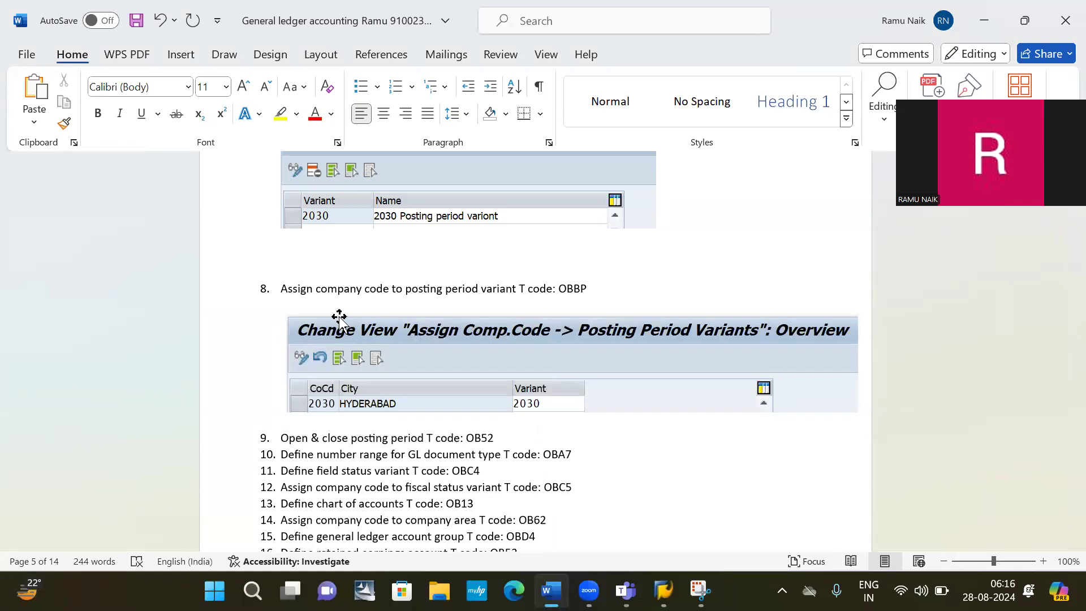
# Switch back to SAP, save the company code 2030 assignment and accept the proposed customizing request
pyautogui.hotkey('alt', 'Tab')
pyautogui.hotkey('alt', 'Tab')
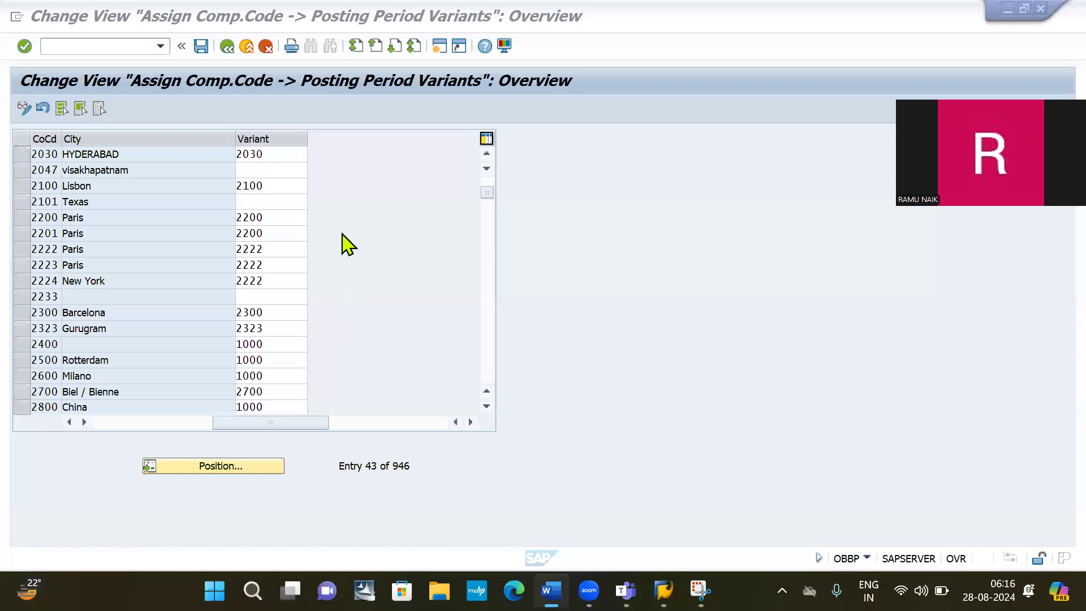
pyautogui.click(201, 46)
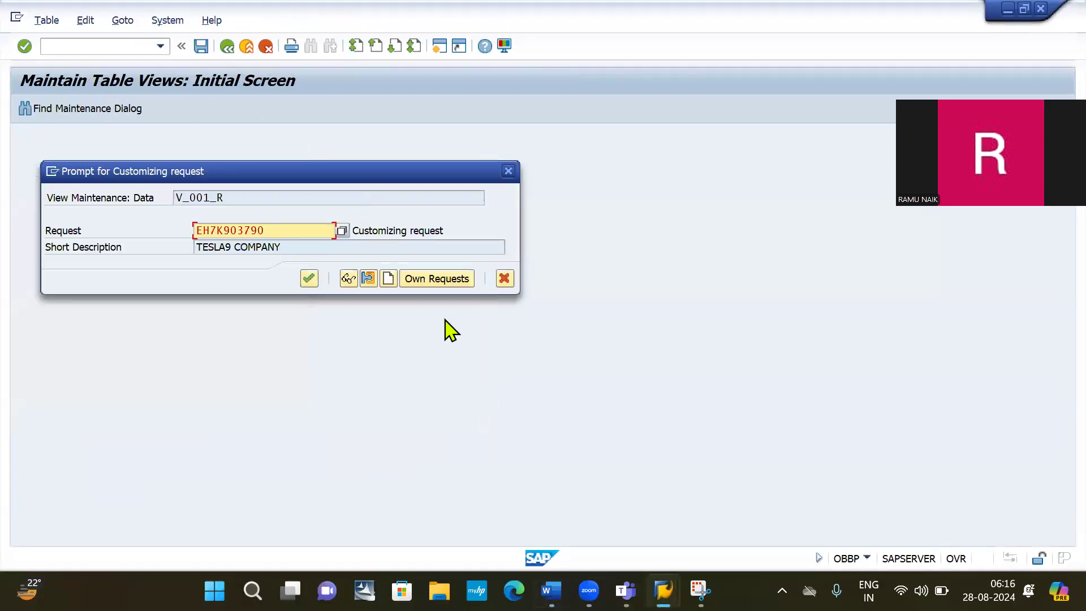
pyautogui.press('Return')
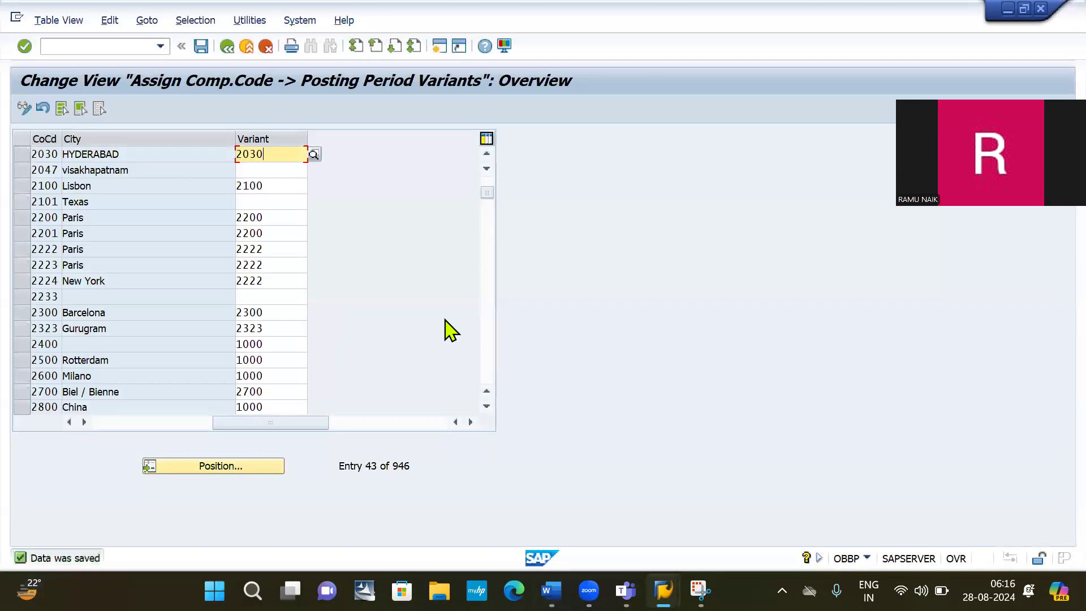
# Switch to the Word notes and insert an unnumbered blank line below item 9, Open & close posting period
pyautogui.hotkey('alt', 'Tab')
pyautogui.hotkey('alt', 'Tab')
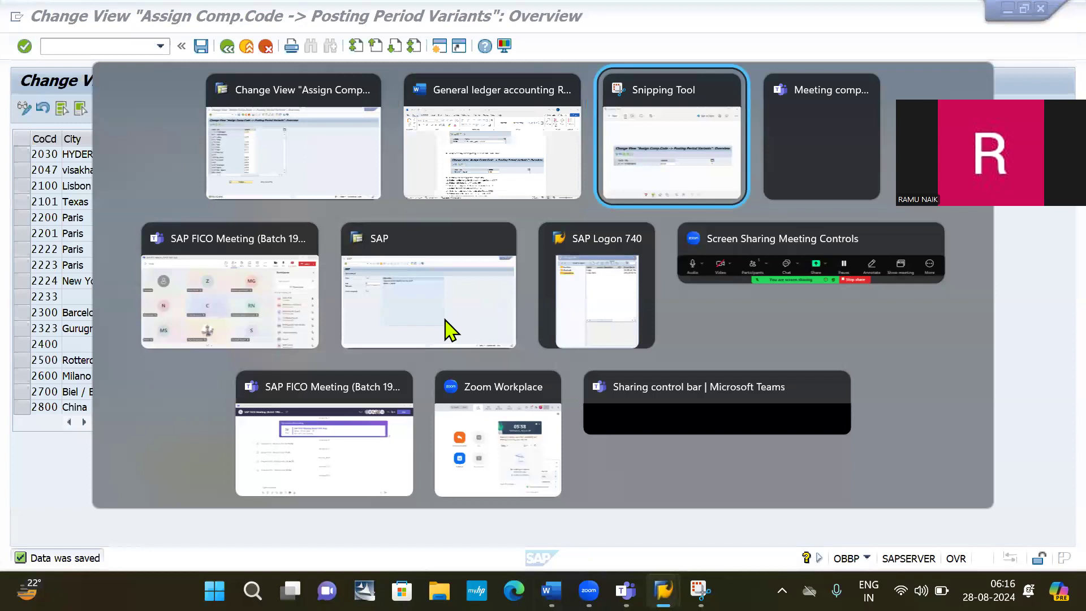
pyautogui.hotkey('alt', 'shift', 'Tab')
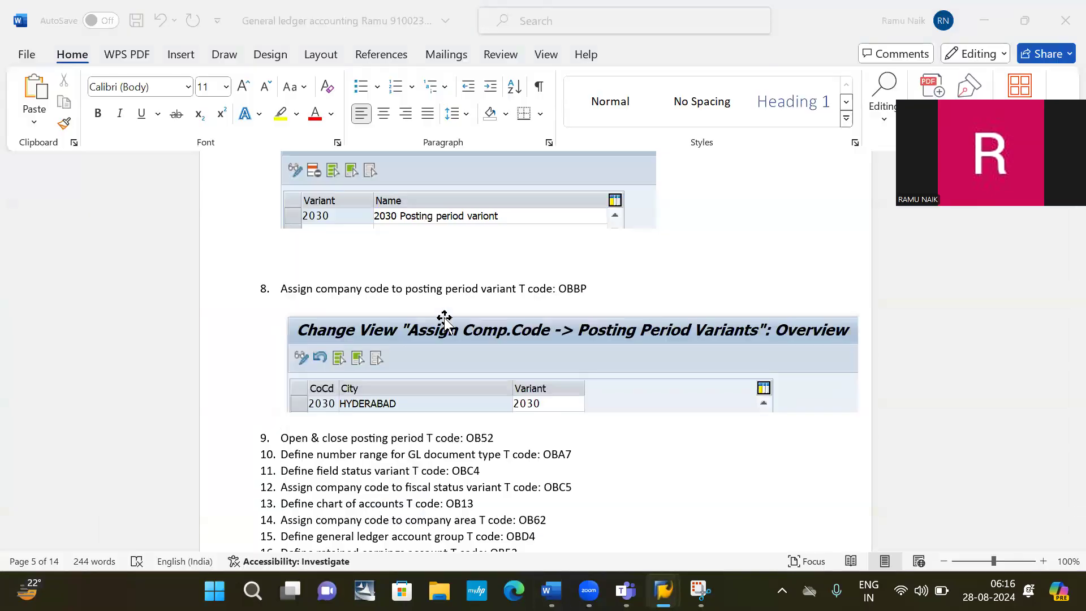
pyautogui.scroll(-3, 579, 337)
pyautogui.scroll(-2, 579, 337)
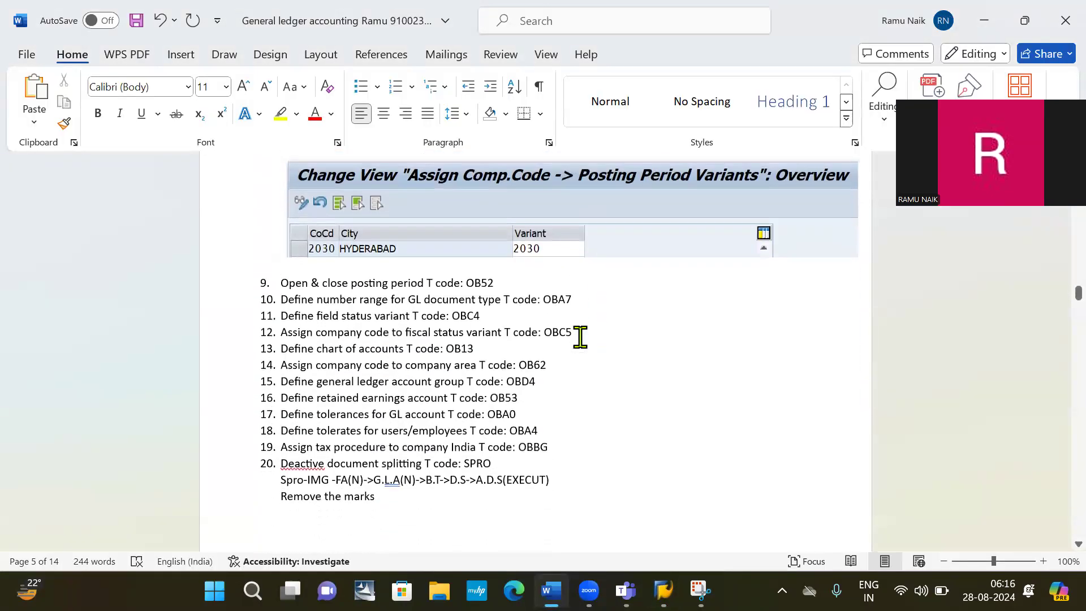
pyautogui.click(533, 276)
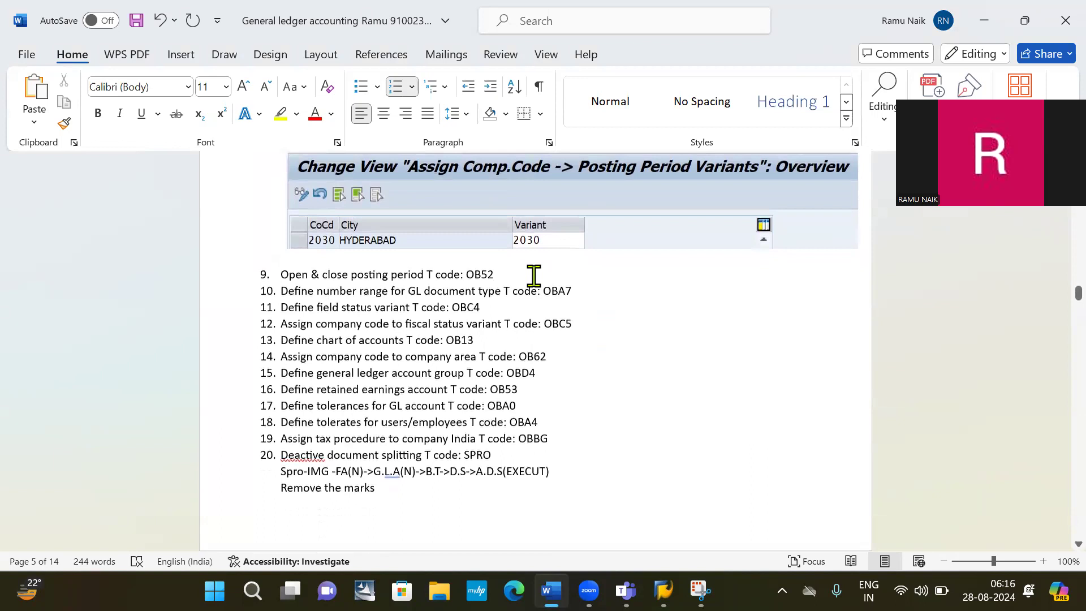
pyautogui.press('Return')
pyautogui.press('BackSpace')
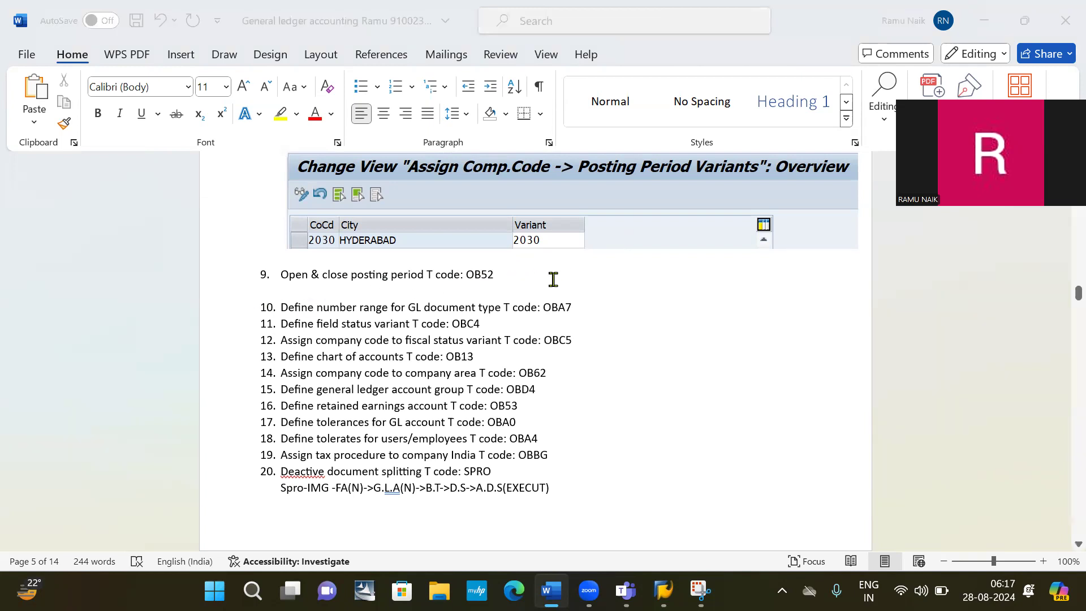
# Switch back to SAP and open transaction OB52 for specifying posting period time intervals
pyautogui.hotkey('alt', 'Tab')
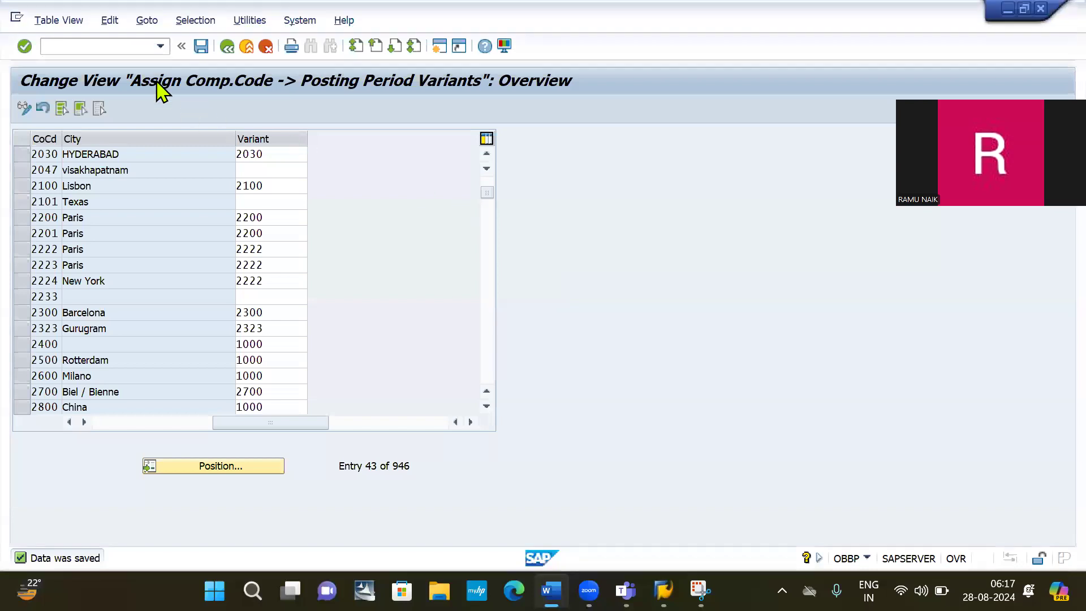
pyautogui.click(116, 47)
pyautogui.write('/n')
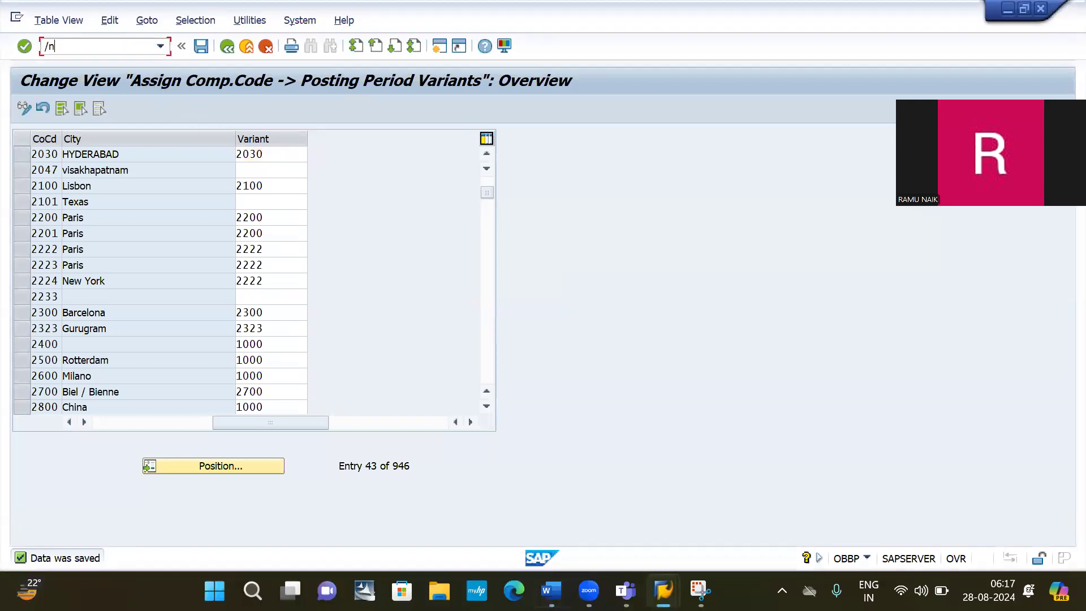
pyautogui.write('ob52')
pyautogui.press('Return')
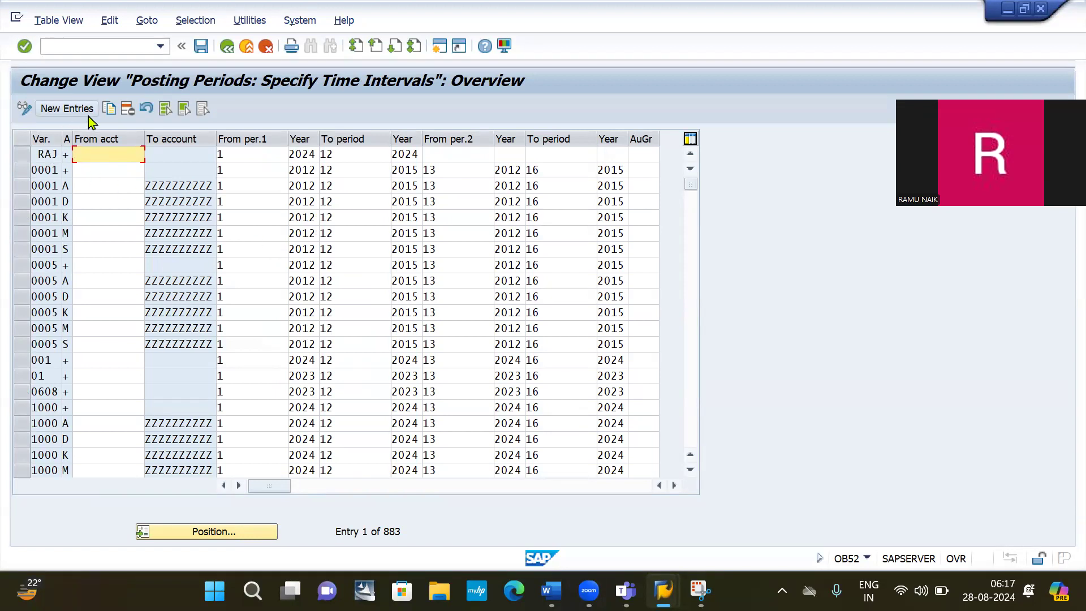
# Start a new posting period entry for variant 2030 with account type +, valid for all account types
pyautogui.click(66, 110)
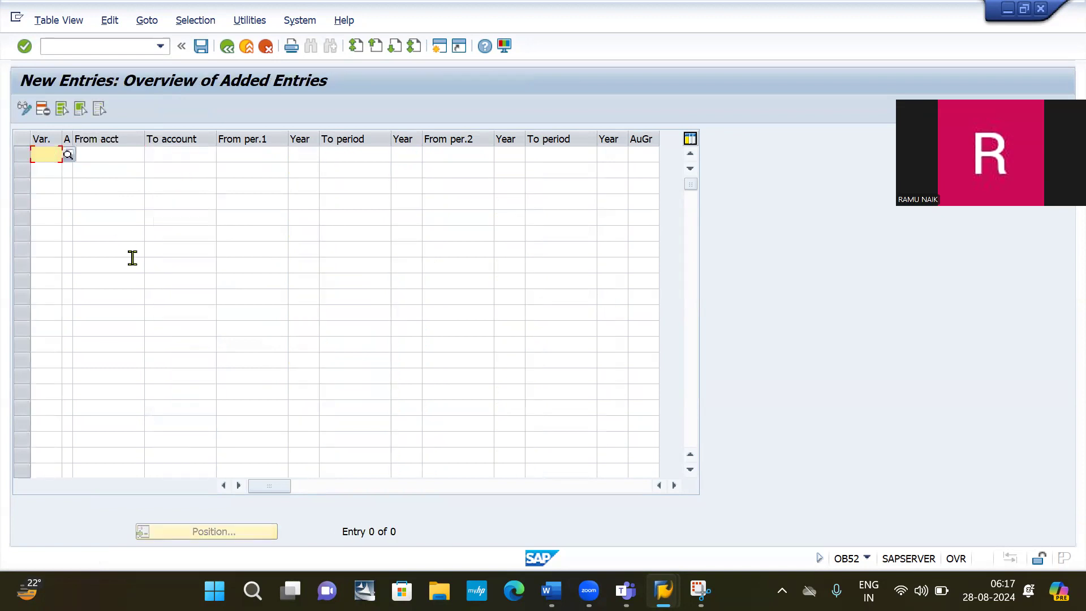
pyautogui.write('2030')
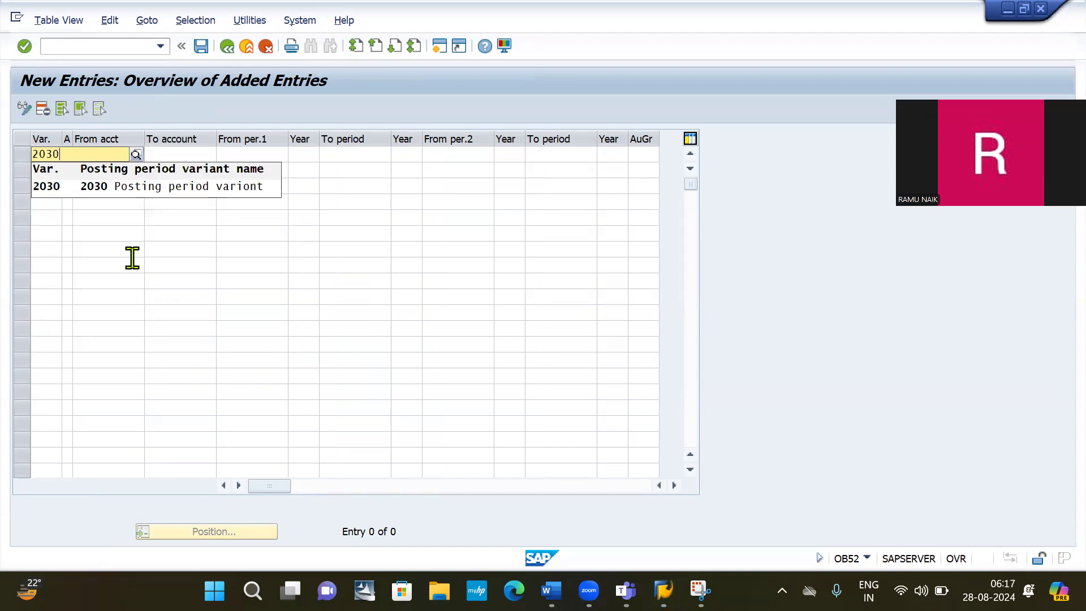
pyautogui.press('Tab')
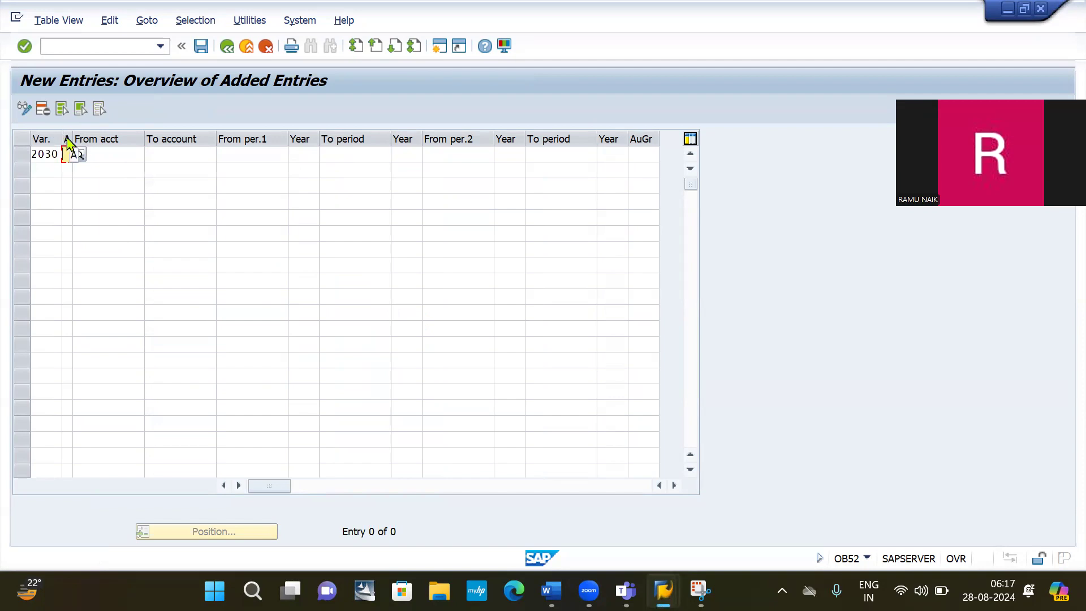
pyautogui.click(79, 153)
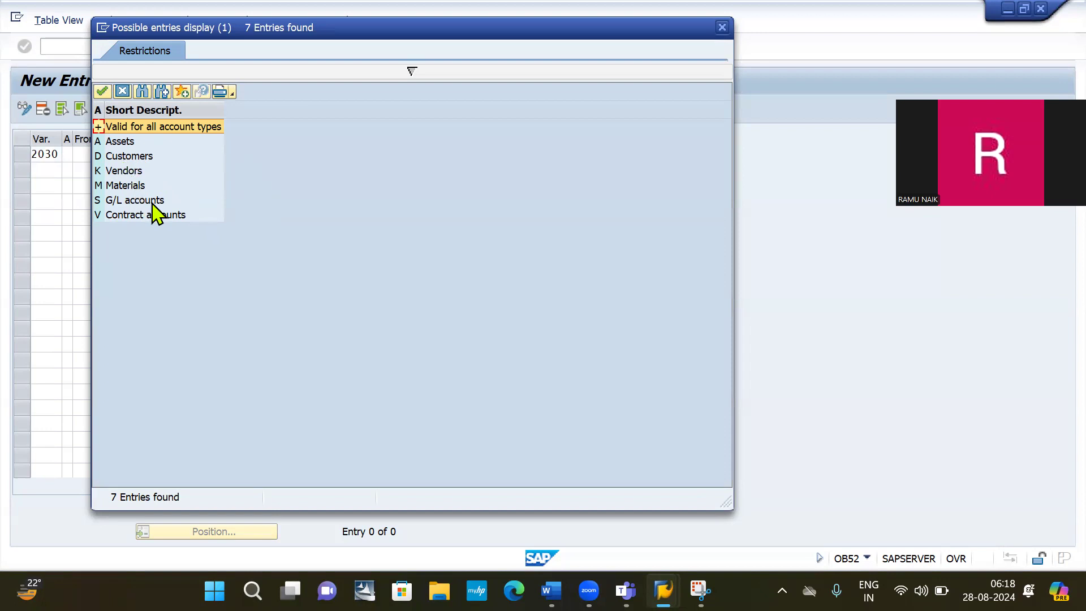
pyautogui.click(167, 128)
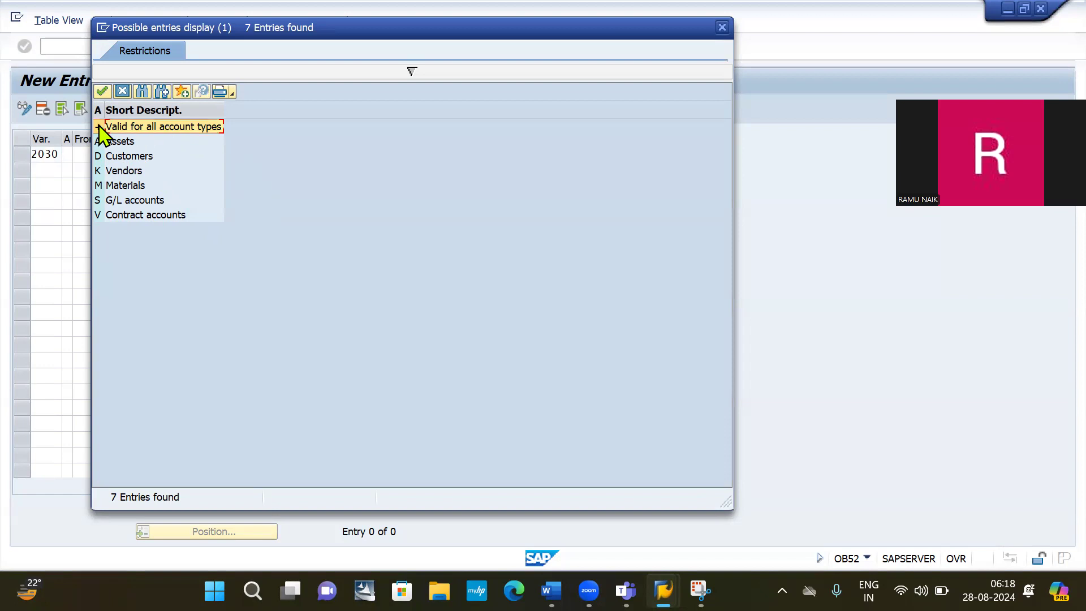
pyautogui.doubleClick(146, 129)
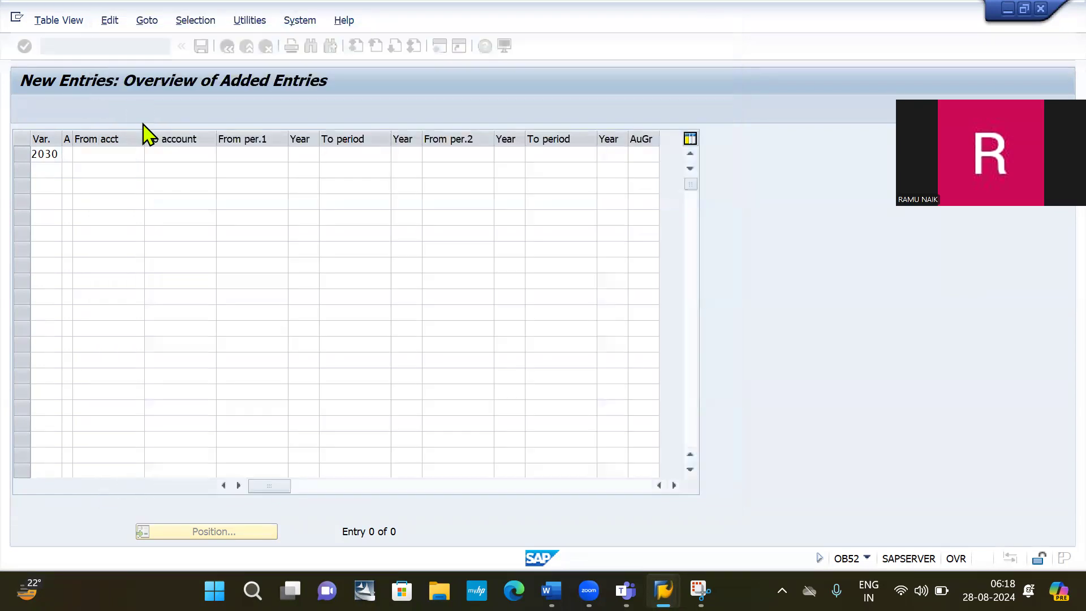
pyautogui.click(67, 153)
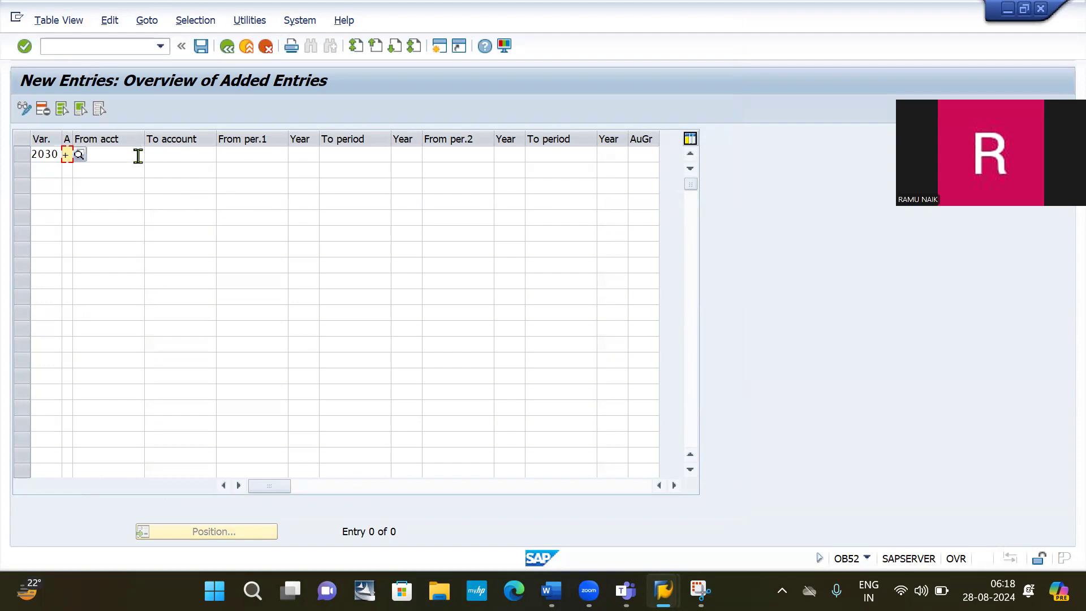
# Set the first posting interval of variant 2030 from period 1, year 2024 to period 12, year 2024
pyautogui.click(251, 152)
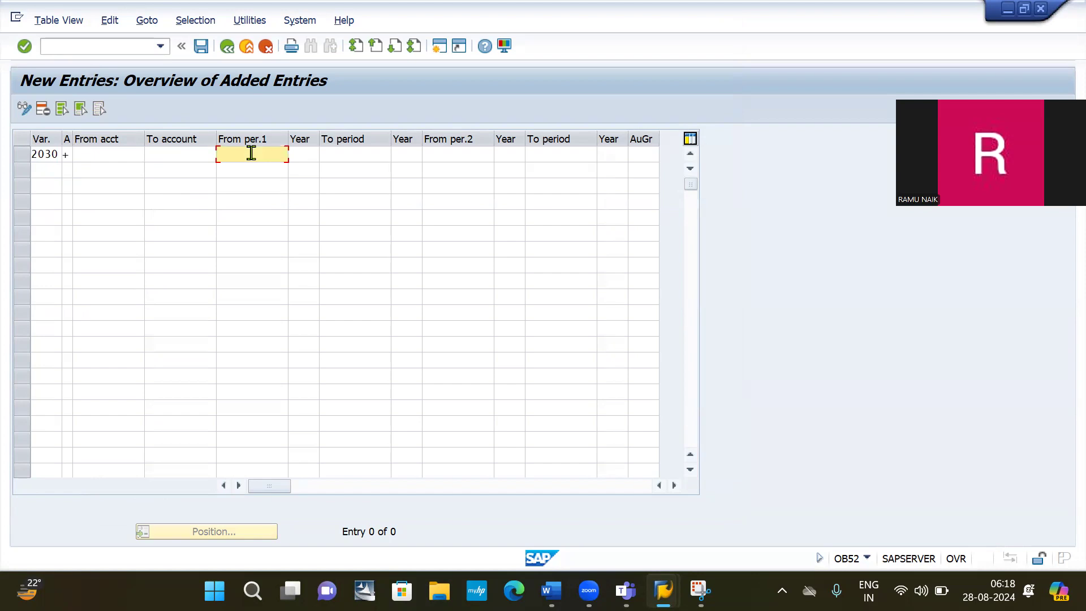
pyautogui.write('1')
pyautogui.press('Tab')
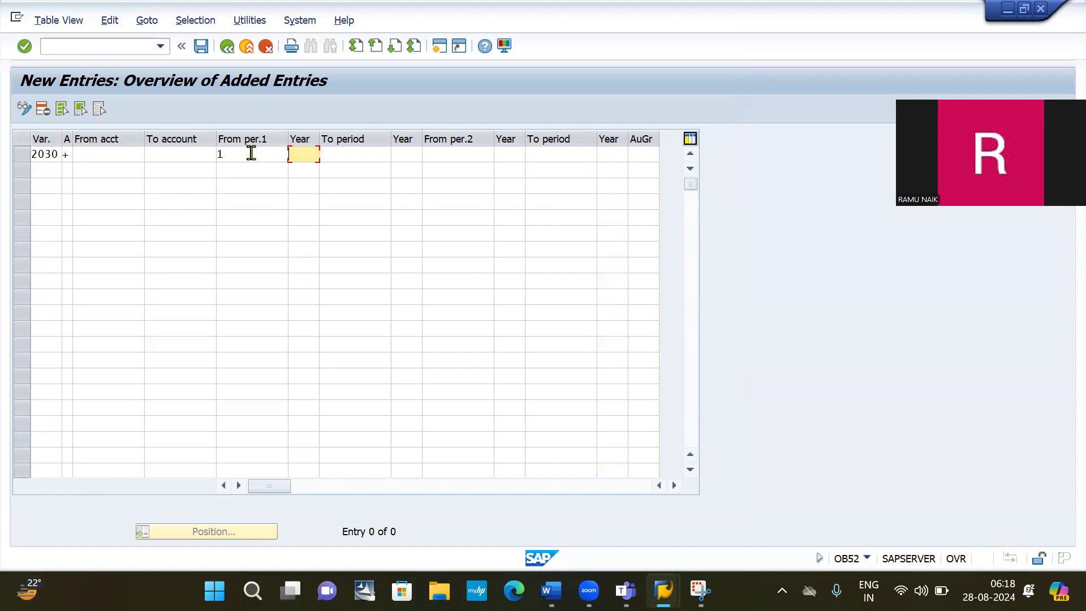
pyautogui.write('202')
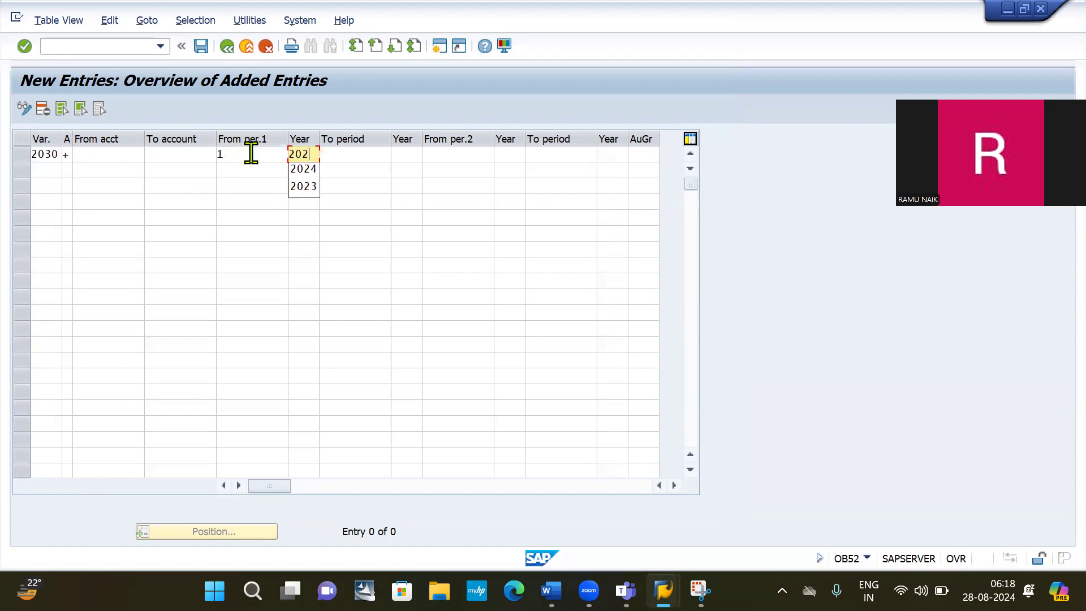
pyautogui.write('4')
pyautogui.press('Tab')
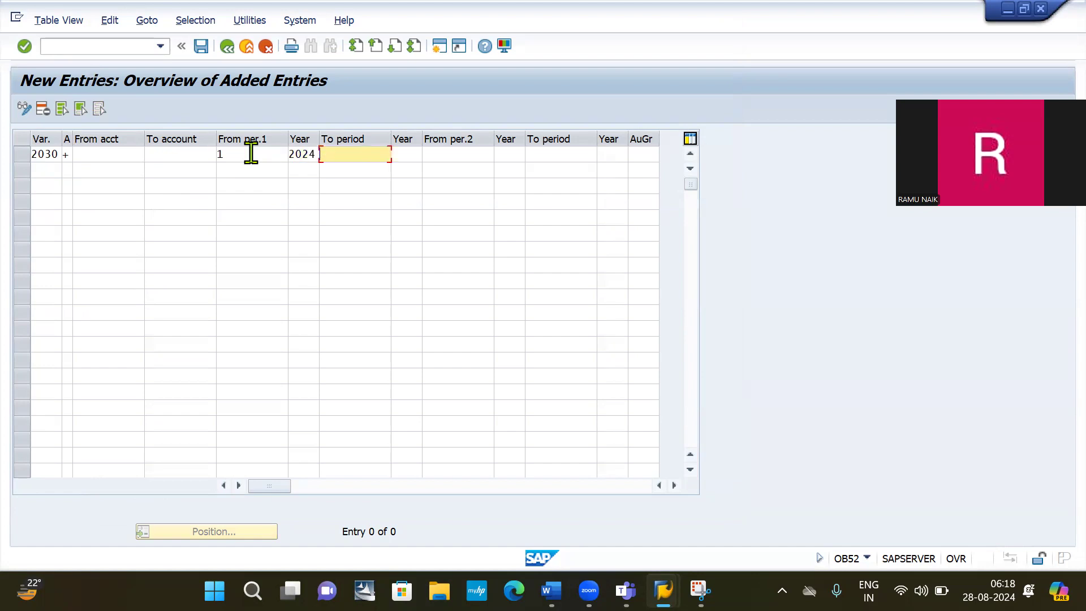
pyautogui.write('12')
pyautogui.press('Tab')
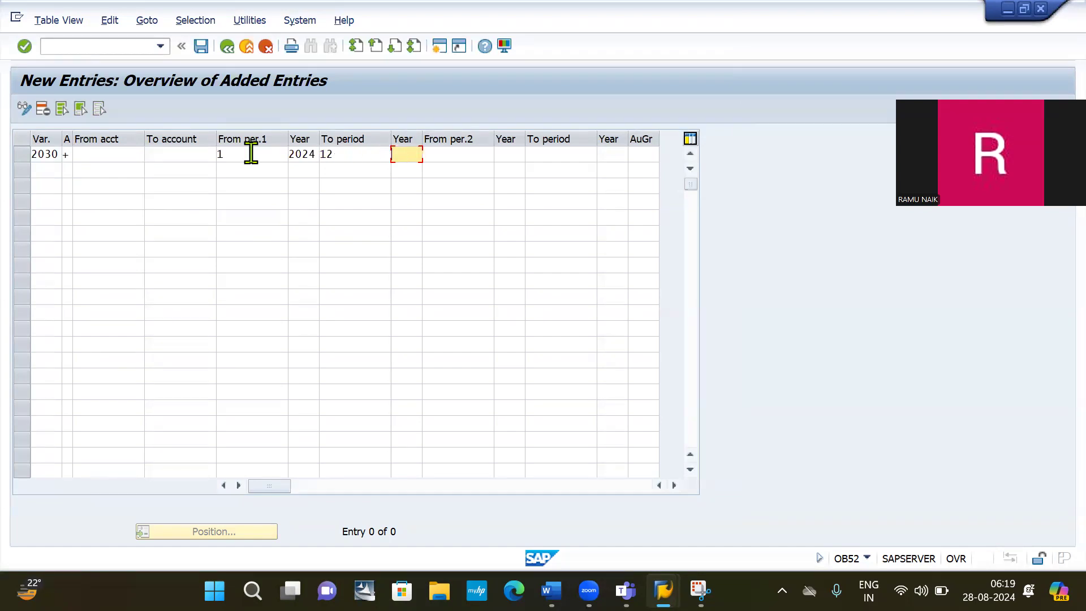
pyautogui.write('2024')
pyautogui.press('Tab')
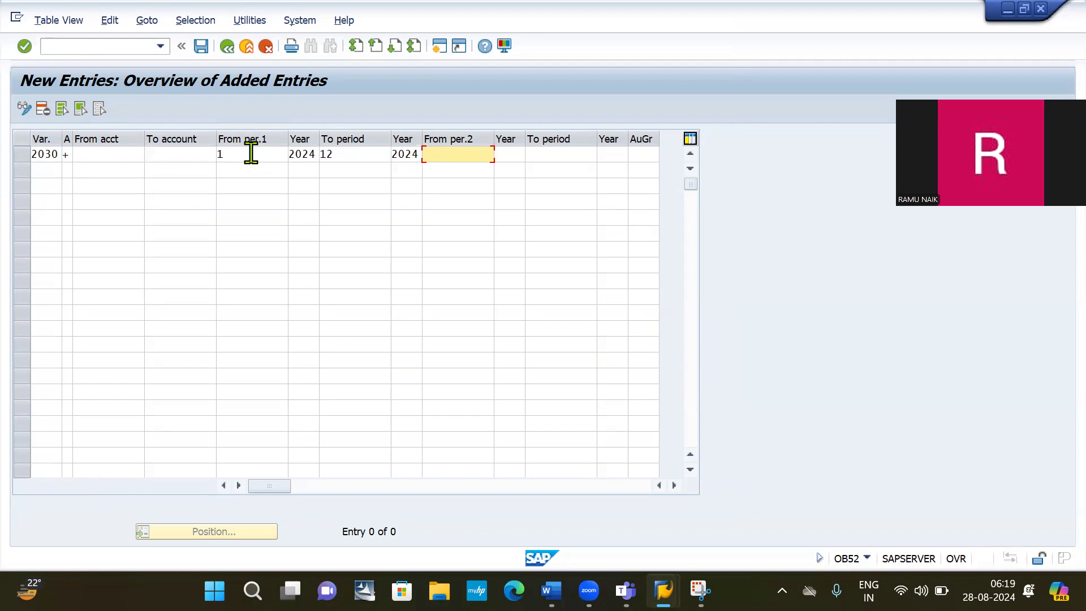
# Set the second posting interval of variant 2030 from period 13, year 2024 to period 16, year 2024
pyautogui.write('13')
pyautogui.press('Tab')
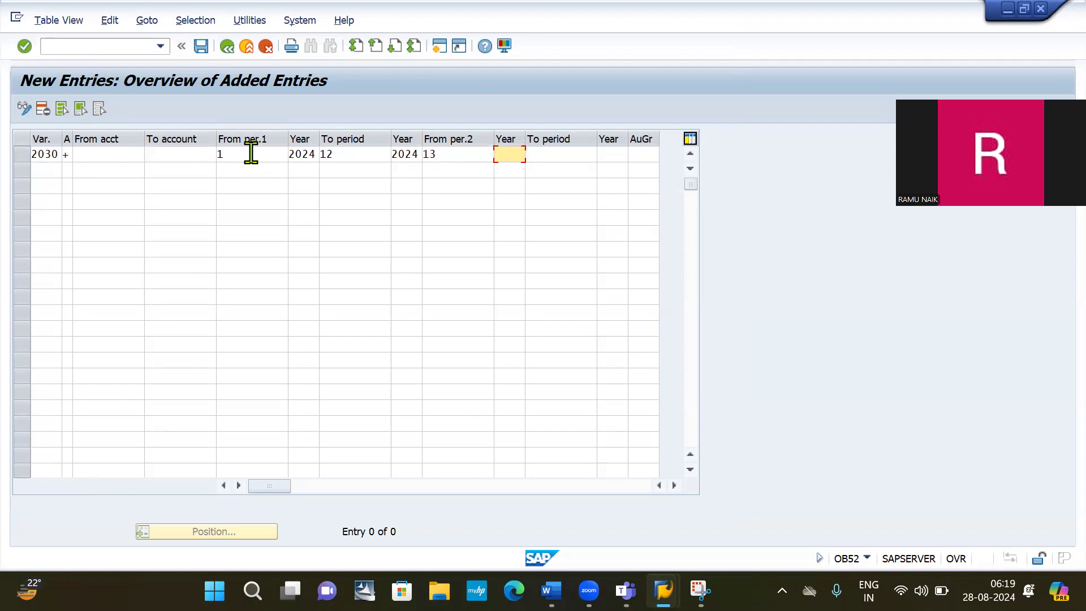
pyautogui.write('2024')
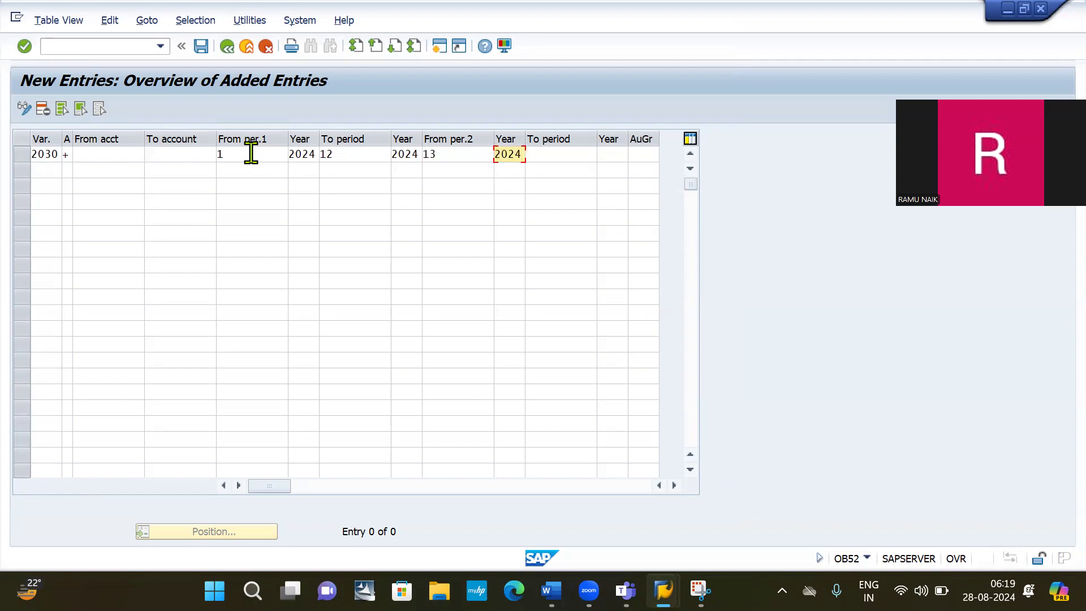
pyautogui.press('Tab')
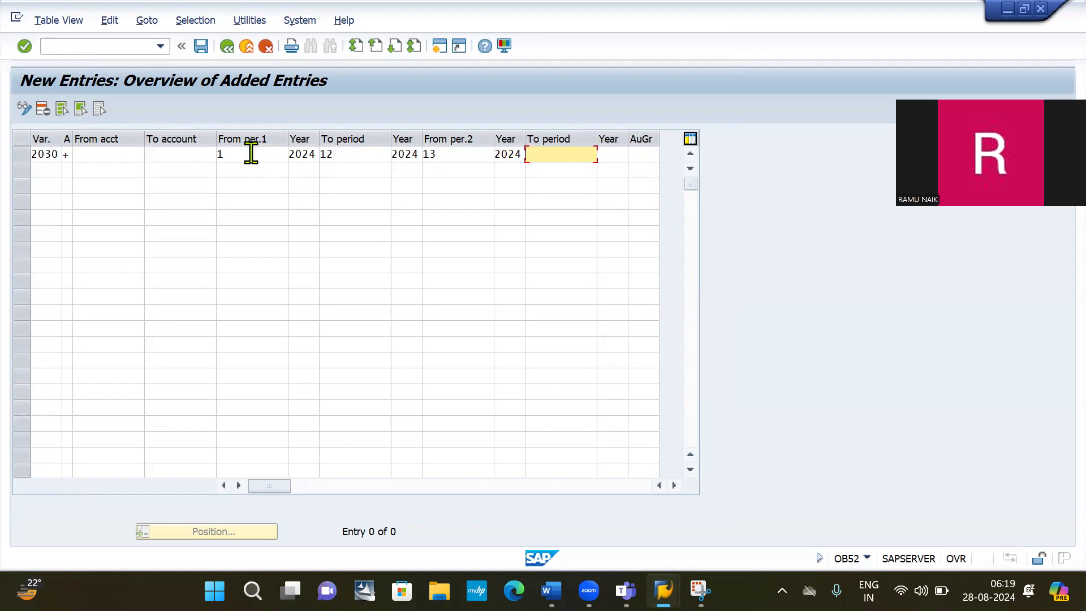
pyautogui.write('16')
pyautogui.press('Tab')
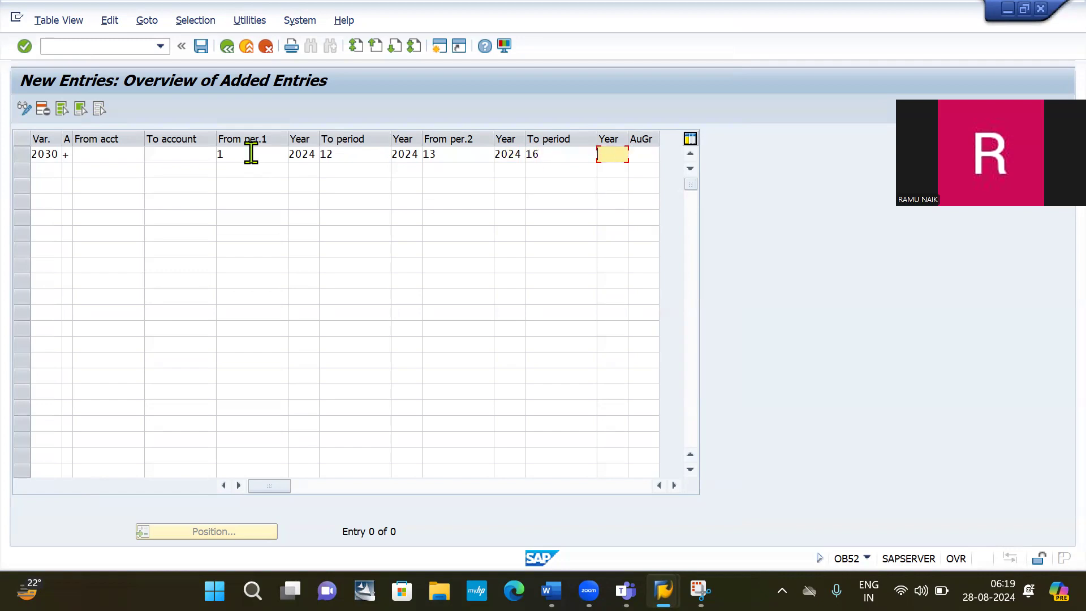
pyautogui.write('2024')
# Set the end period of variant 2030's first posting interval to 1
pyautogui.click(350, 154)
pyautogui.press('BackSpace')
pyautogui.press('BackSpace')
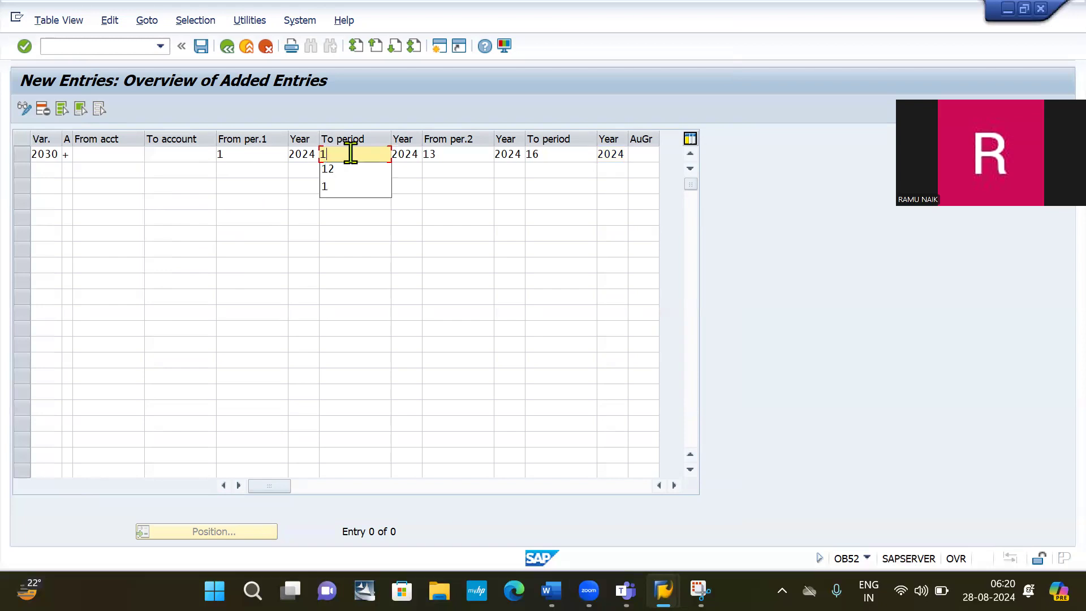
pyautogui.write('1')
pyautogui.press('Down')
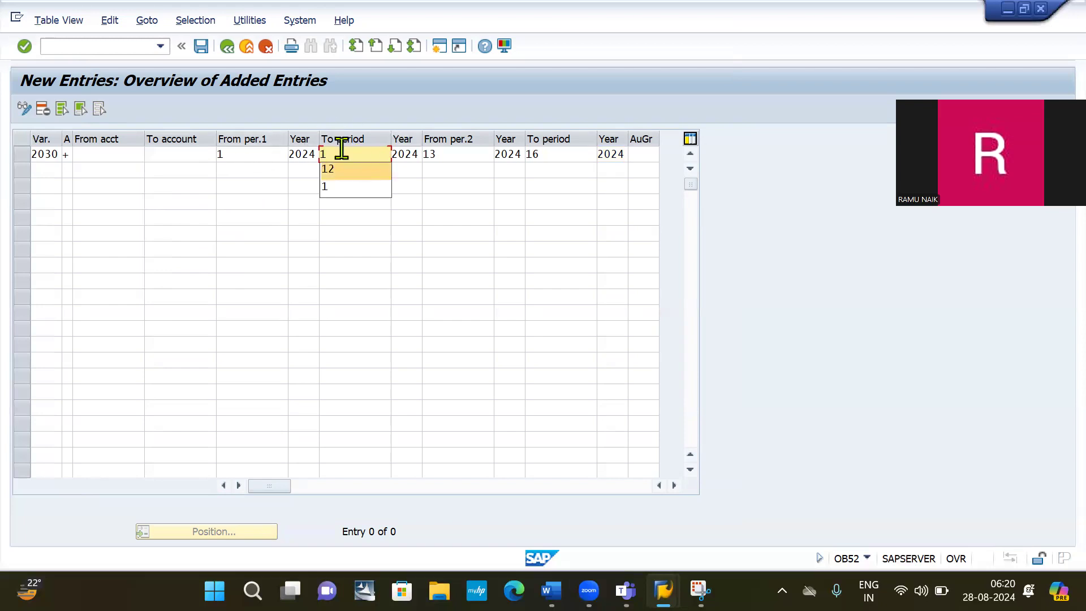
pyautogui.click(242, 168)
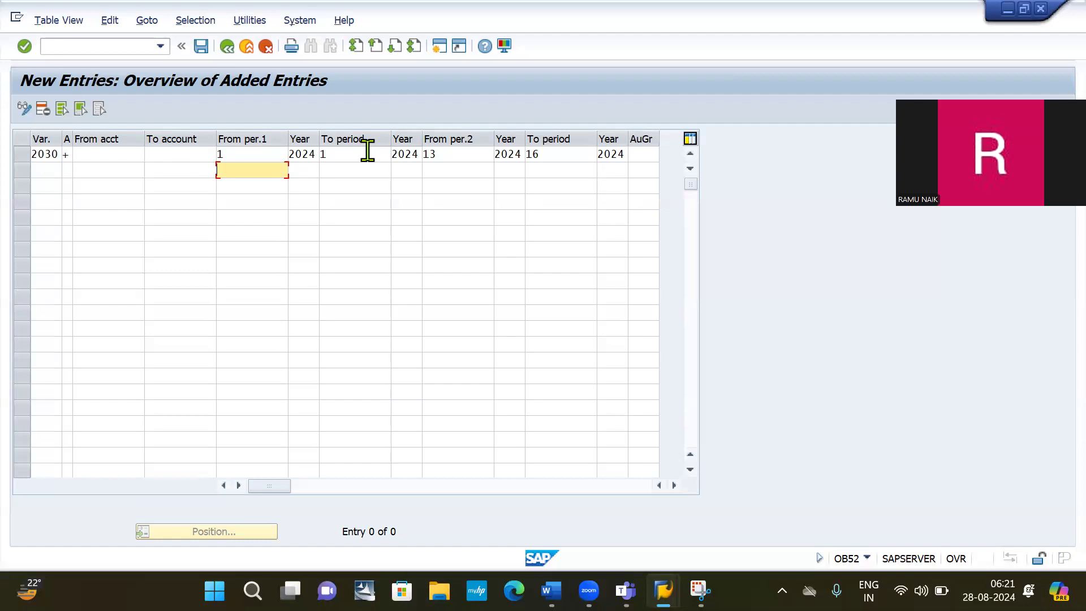
# Set both the start and end period of variant 2030's first posting interval to 2
pyautogui.click(247, 154)
pyautogui.press('BackSpace')
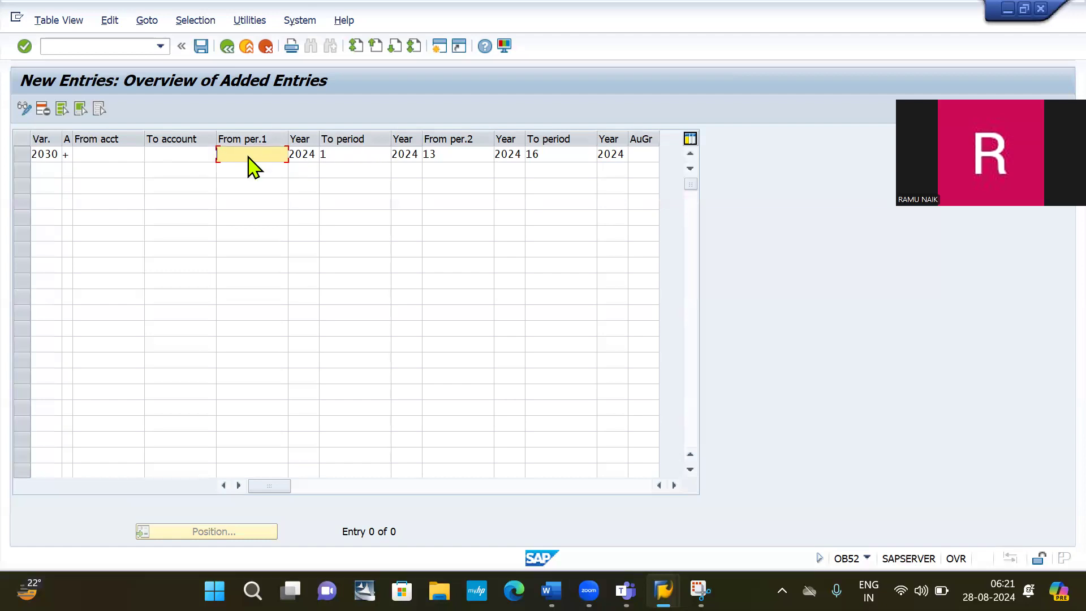
pyautogui.write('2')
pyautogui.click(345, 159)
pyautogui.press('BackSpace')
pyautogui.write('2')
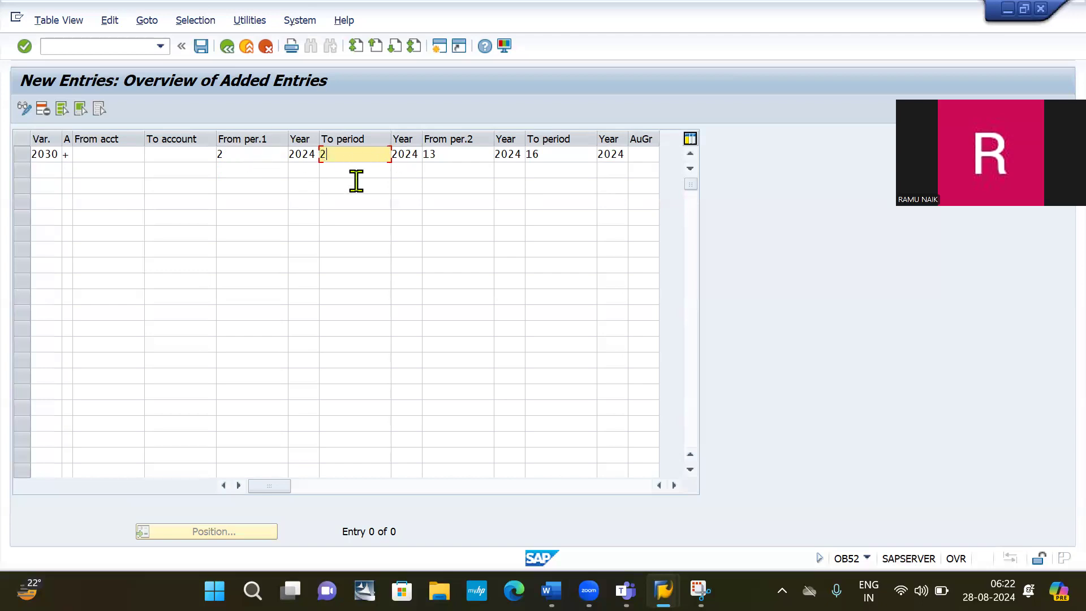
# Change the first posting interval of variant 2030 so it opens only period 5 of 2024
pyautogui.click(253, 153)
pyautogui.press('BackSpace')
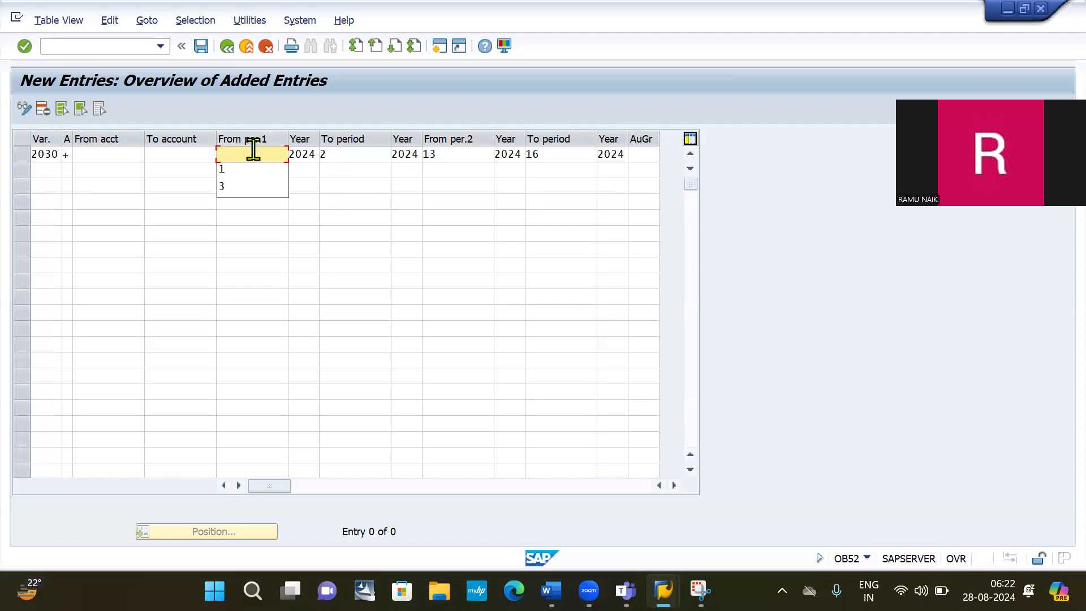
pyautogui.write('5')
pyautogui.click(359, 153)
pyautogui.press('BackSpace')
pyautogui.write('5')
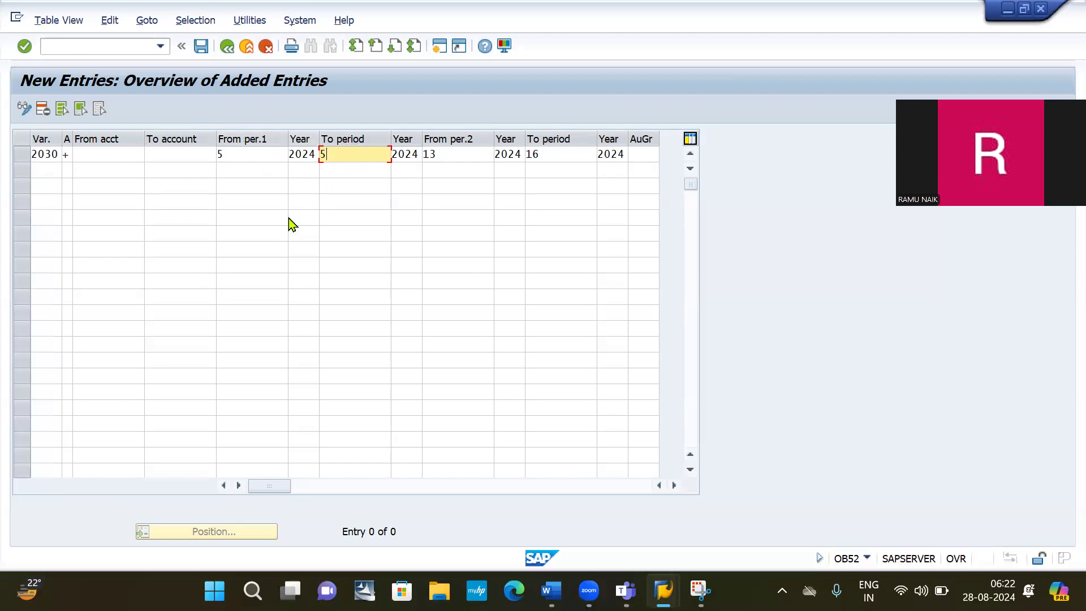
# Change the first posting interval's start and end period to 1 for variant 2030
pyautogui.click(249, 159)
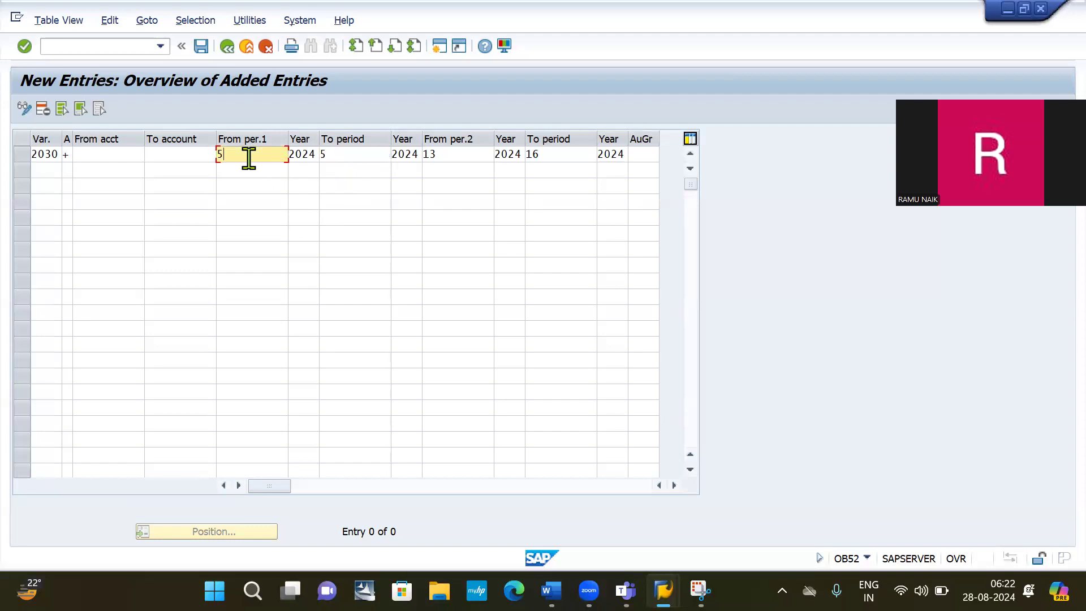
pyautogui.press('BackSpace')
pyautogui.write('1')
pyautogui.click(340, 157)
pyautogui.press('BackSpace')
pyautogui.write('1')
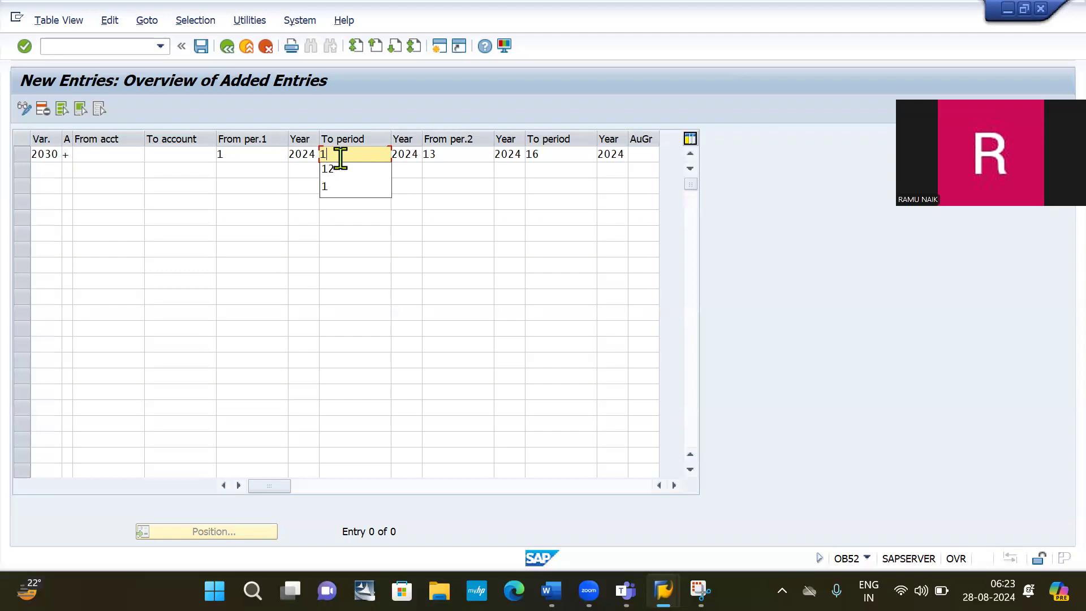
# Vary the first interval's end period through 2, 3, 1 and 6, ending with period 12
pyautogui.press('BackSpace')
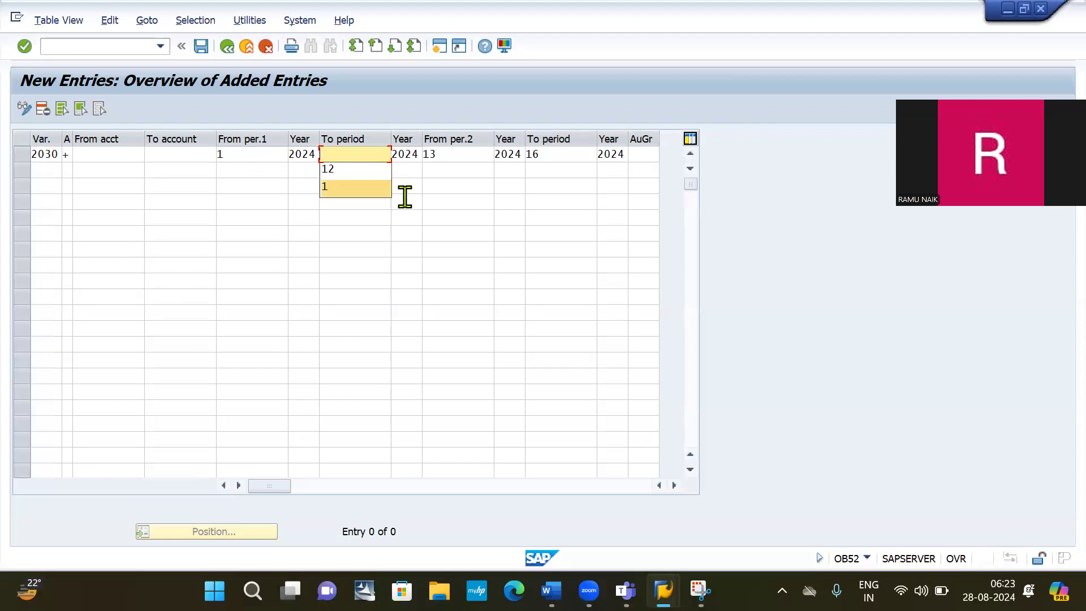
pyautogui.write('2')
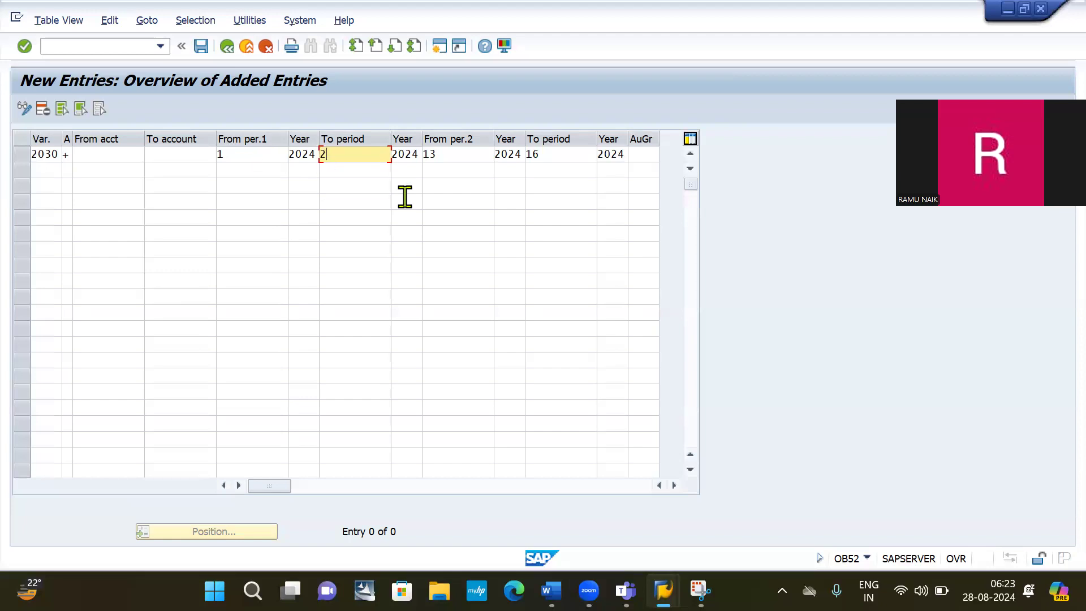
pyautogui.press('BackSpace')
pyautogui.write('3')
pyautogui.press('BackSpace')
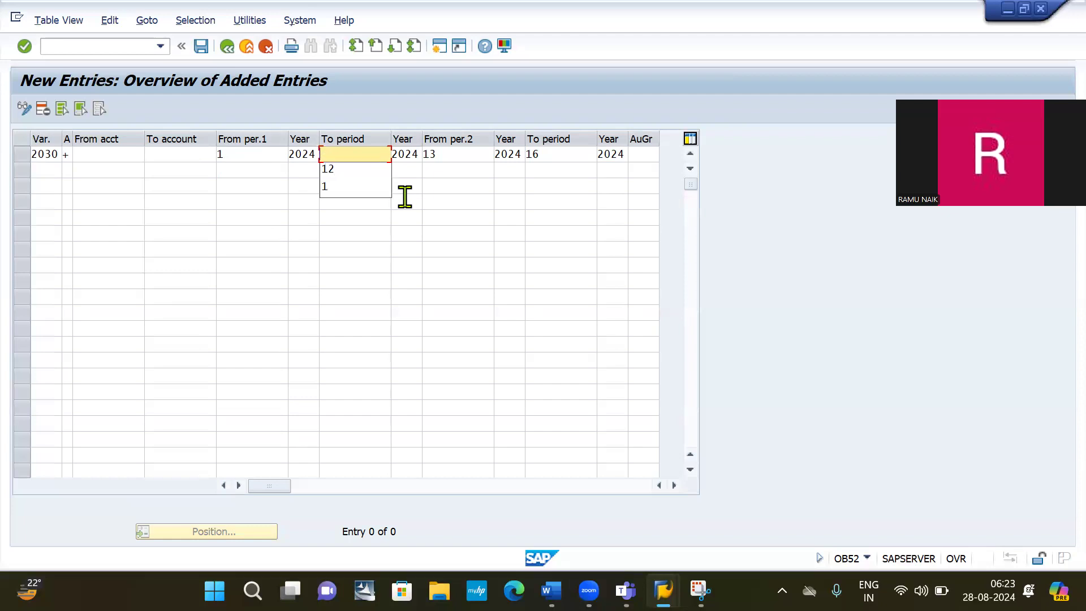
pyautogui.write('1')
pyautogui.press('BackSpace')
pyautogui.write('6')
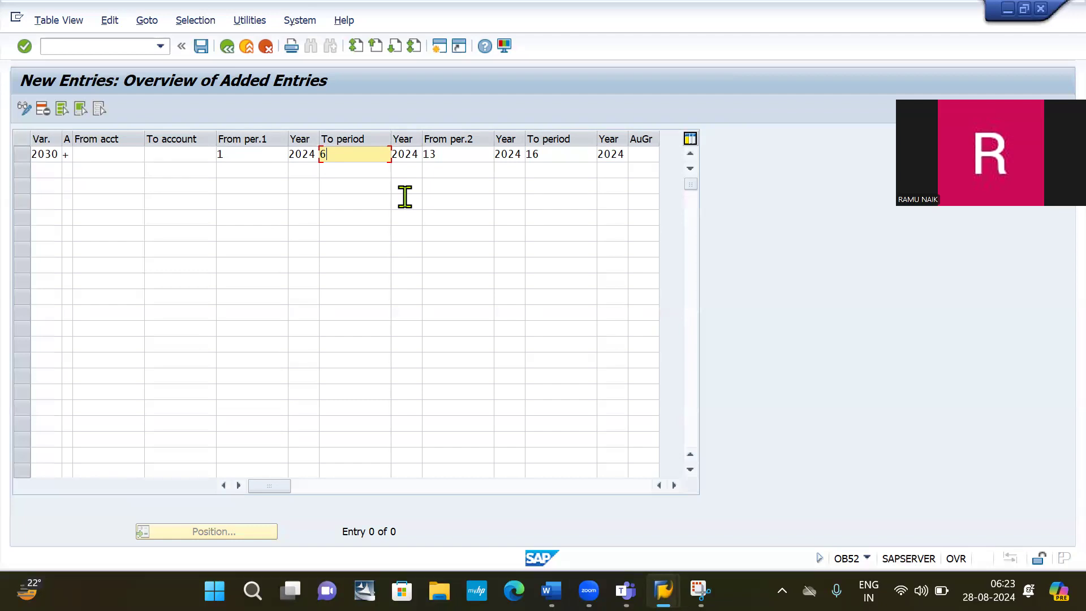
pyautogui.press('BackSpace')
pyautogui.write('12')
# Restrict variant 2030's first posting interval to start and end with period 5 of 2024
pyautogui.click(263, 156)
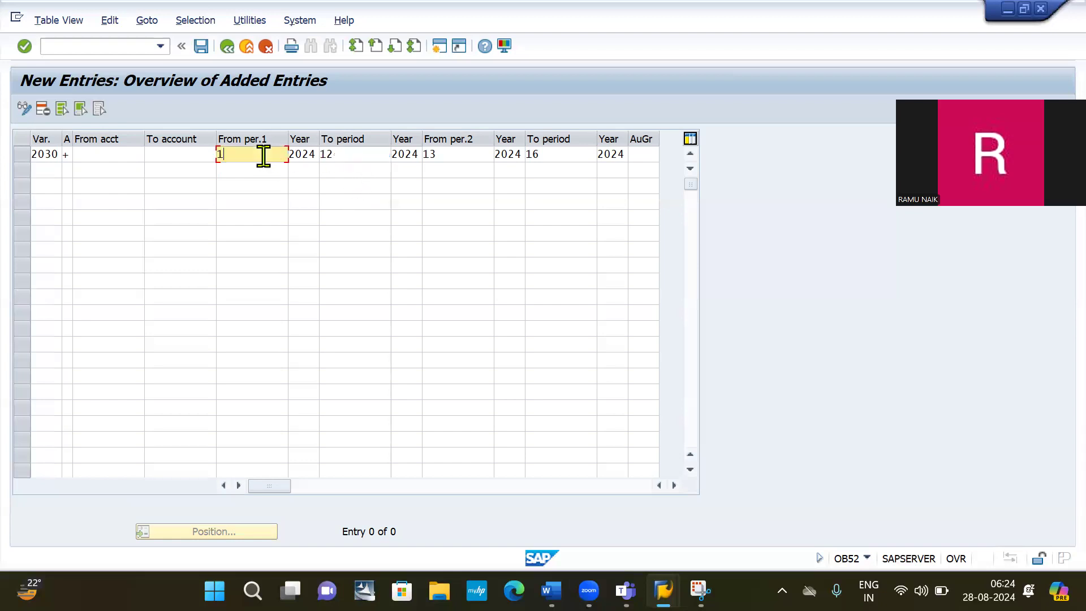
pyautogui.press('BackSpace')
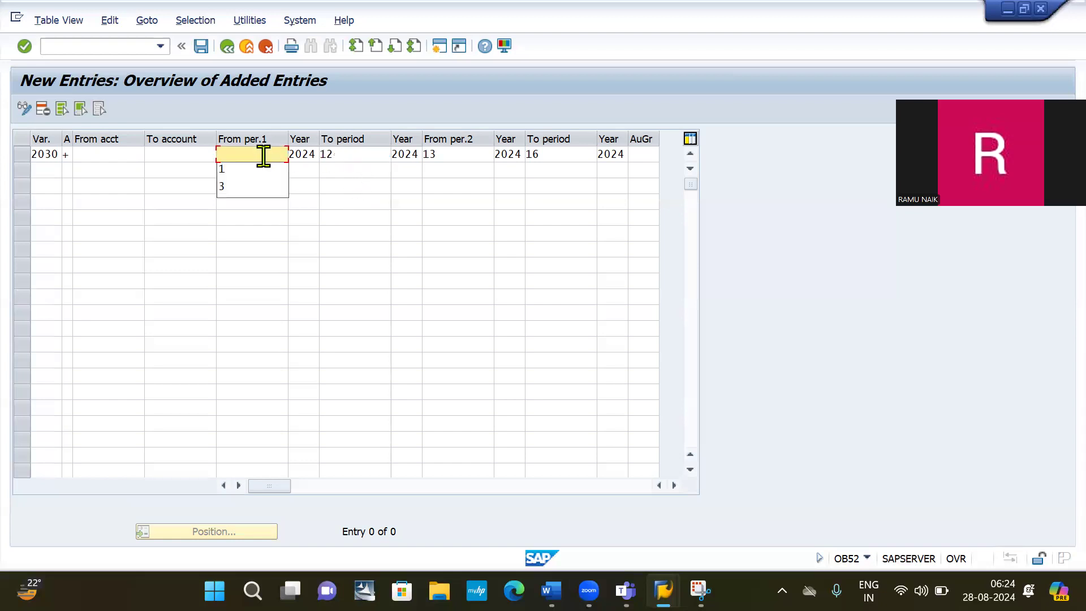
pyautogui.write('5')
pyautogui.click(343, 157)
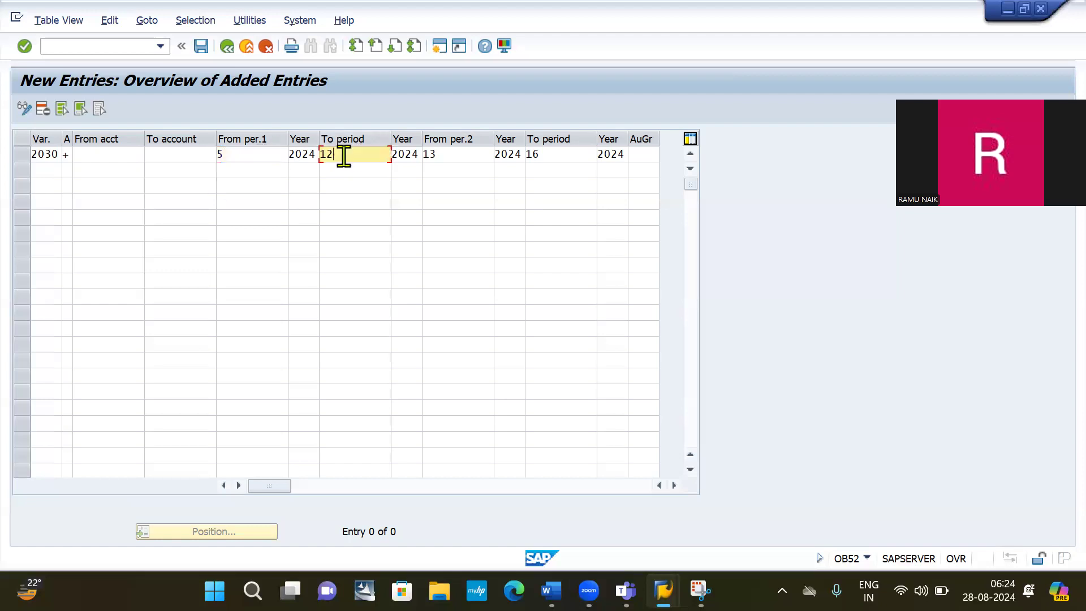
pyautogui.press('BackSpace')
pyautogui.press('BackSpace')
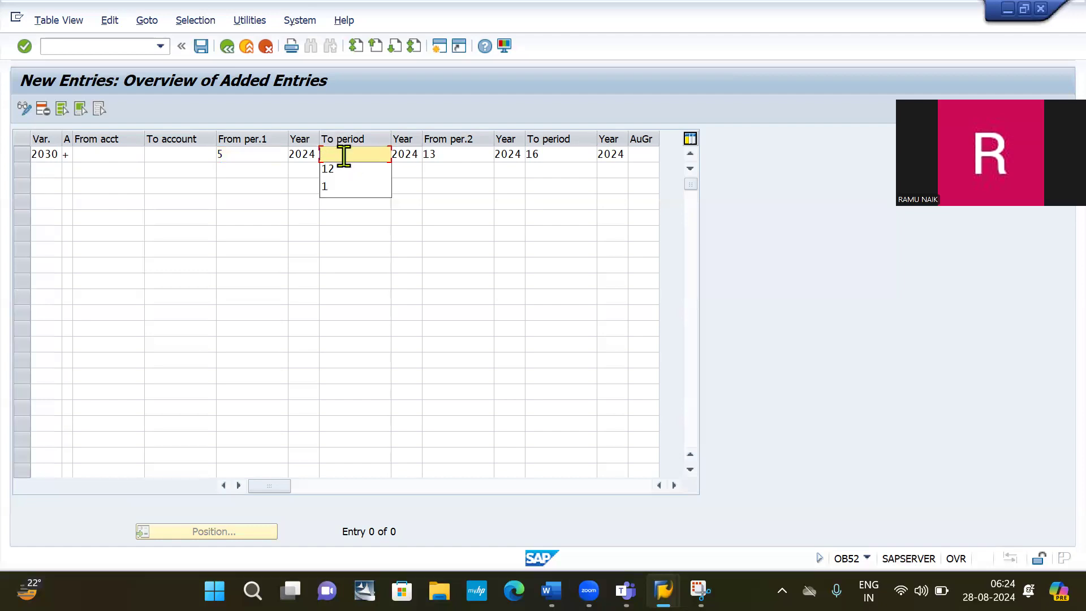
pyautogui.write('5')
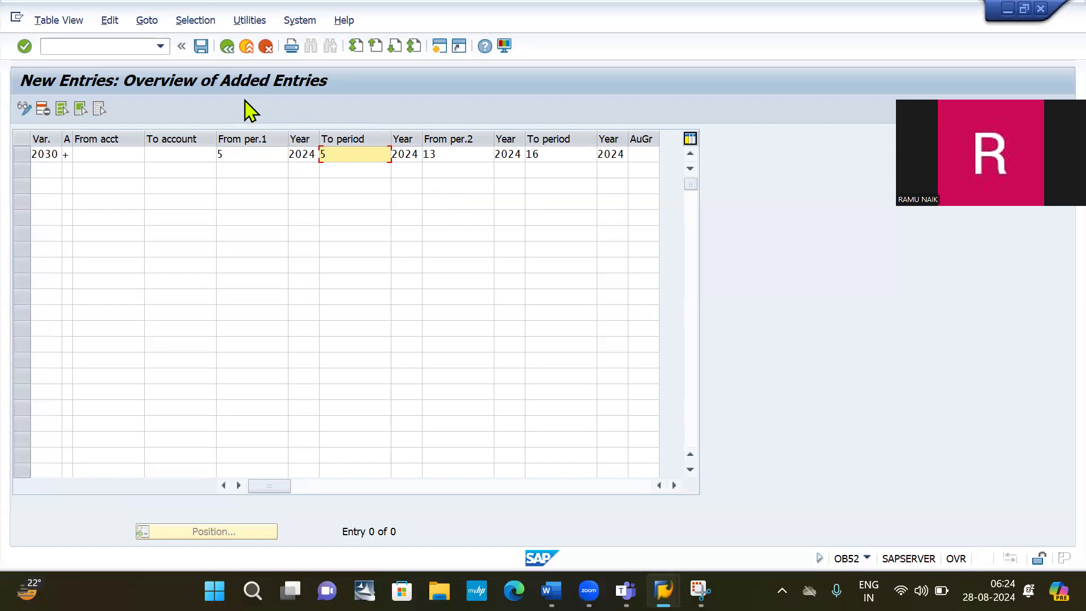
# Try to save the new posting period entry to the TESLA9 COMPANY customizing request
pyautogui.click(202, 48)
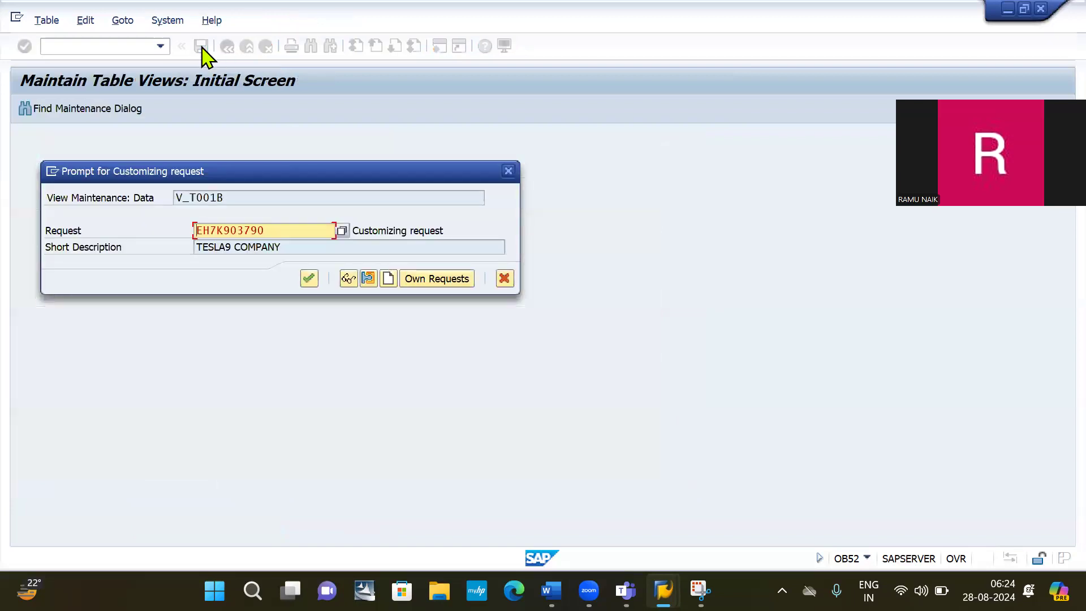
pyautogui.press('Return')
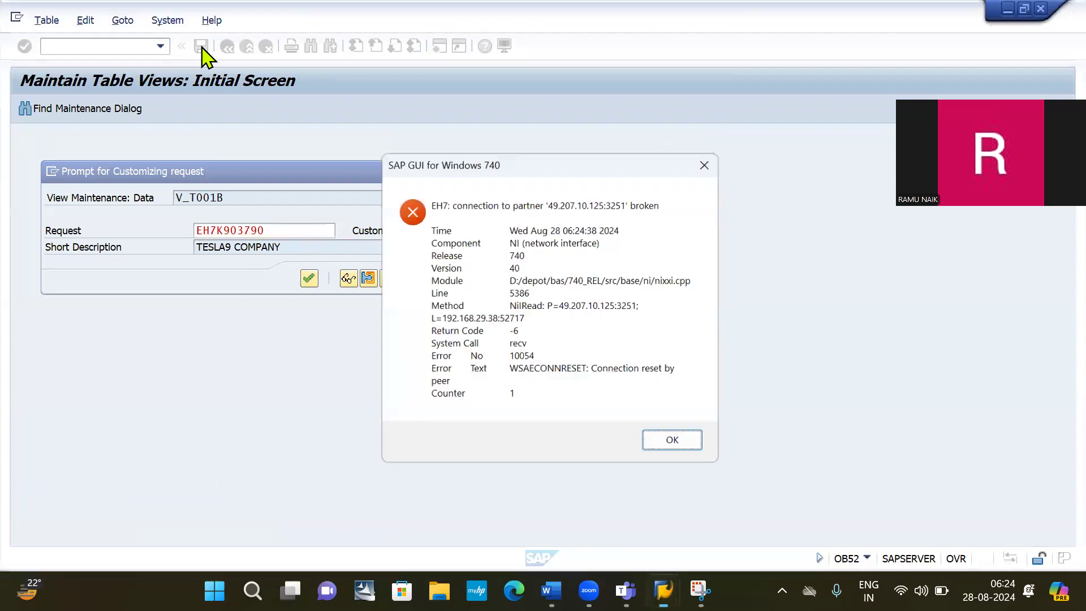
pyautogui.press('Return')
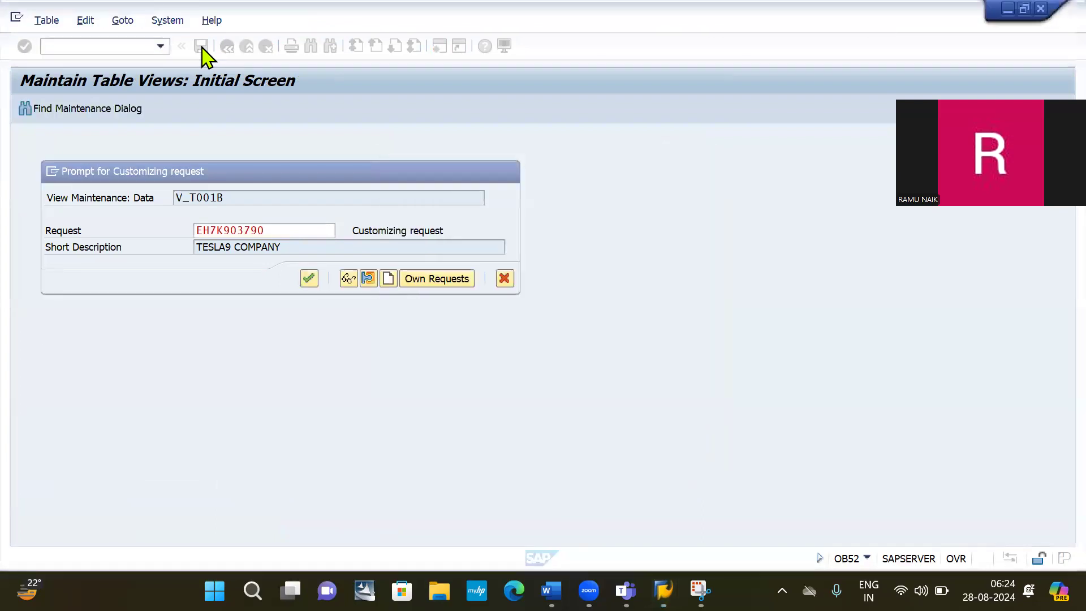
# Switch to the other SAP logon window and try to log on to client 800 with the user ID and account password
pyautogui.hotkey('alt', 'Tab')
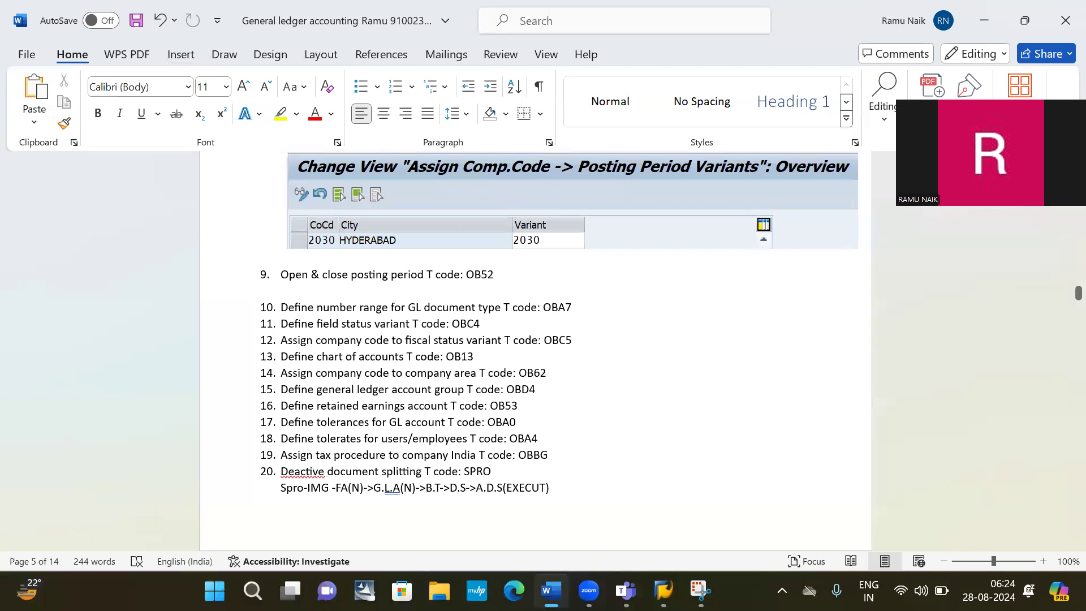
pyautogui.click(663, 590)
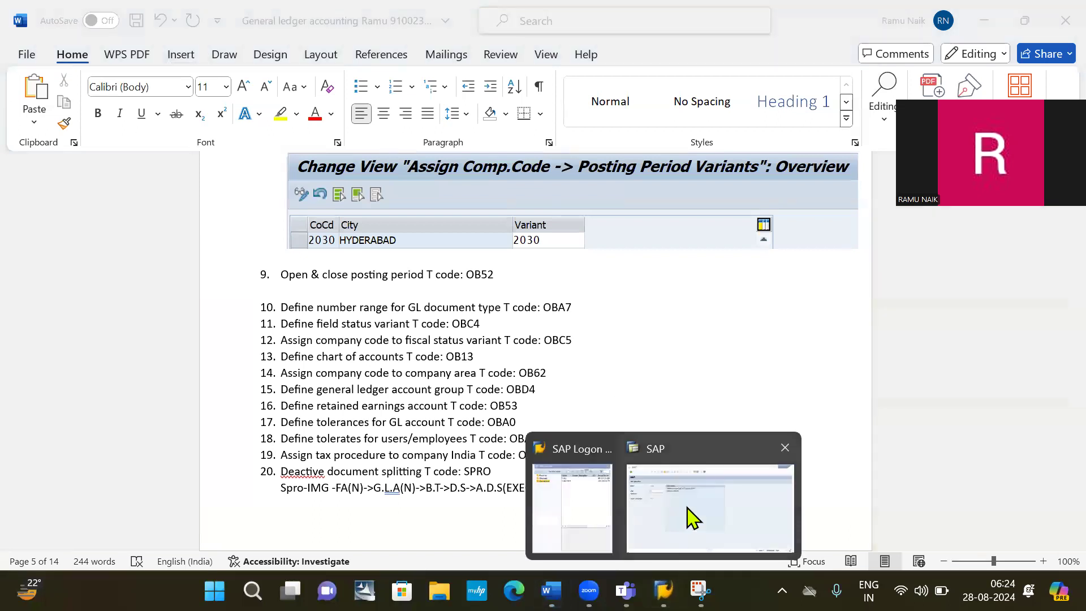
pyautogui.click(690, 515)
pyautogui.click(193, 170)
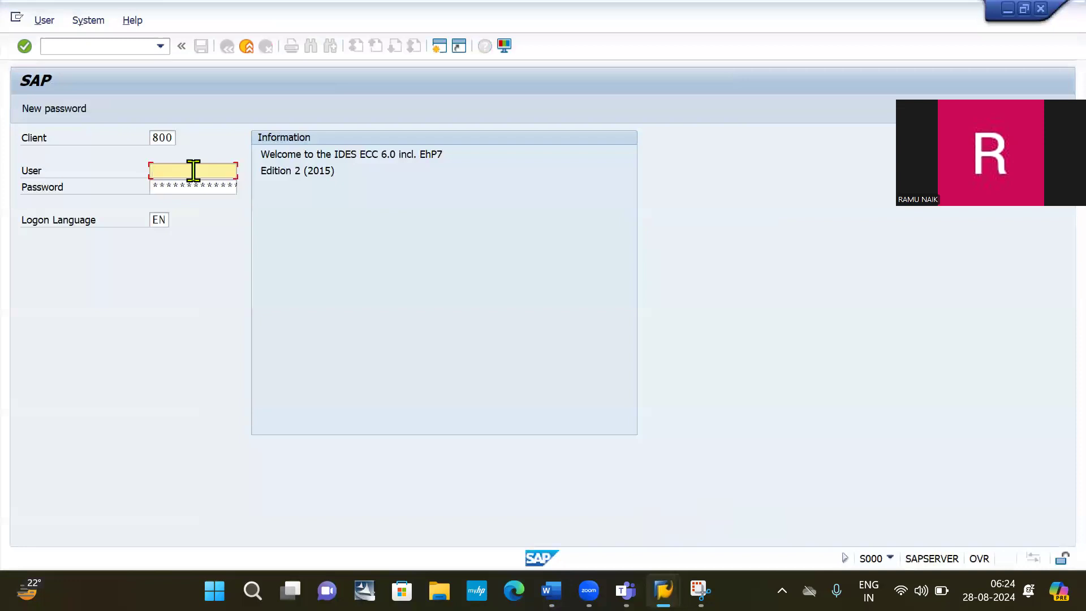
pyautogui.click(193, 170)
pyautogui.press('Down')
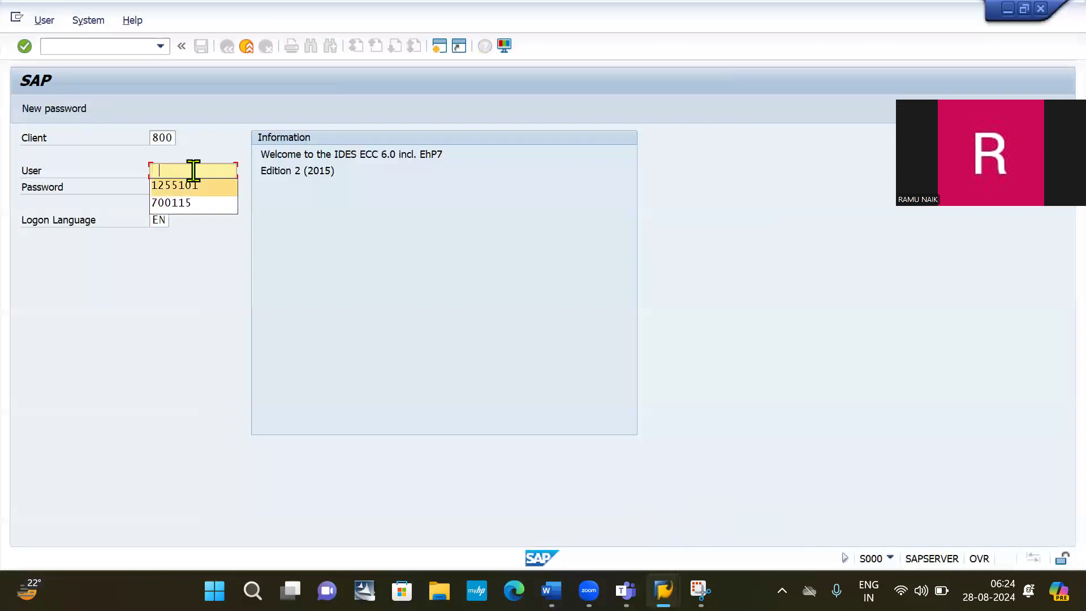
pyautogui.press('Return')
pyautogui.press('Tab')
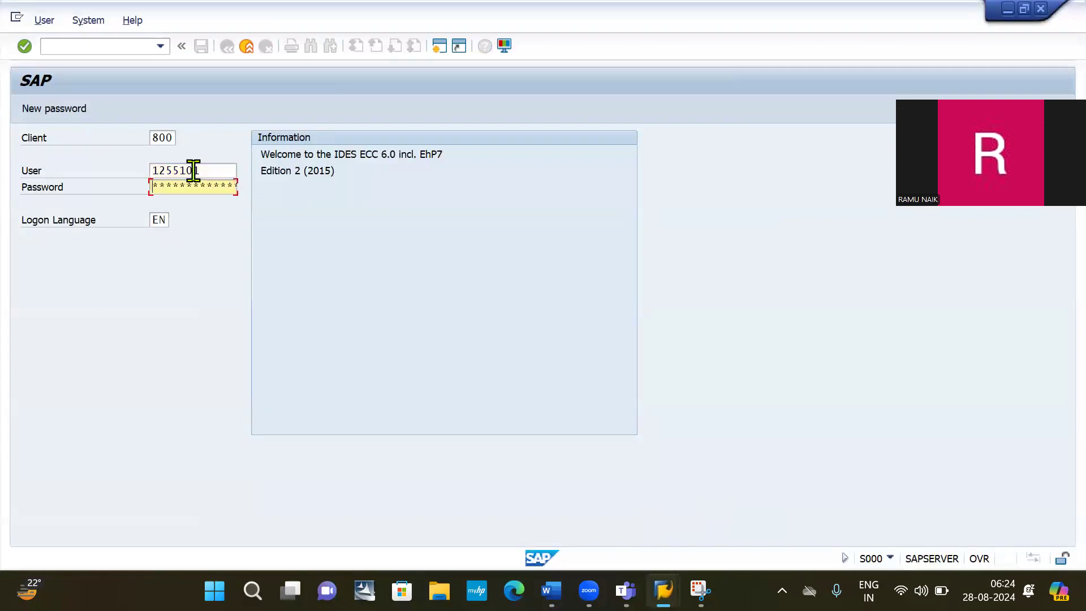
pyautogui.write('*')
pyautogui.press('Return')
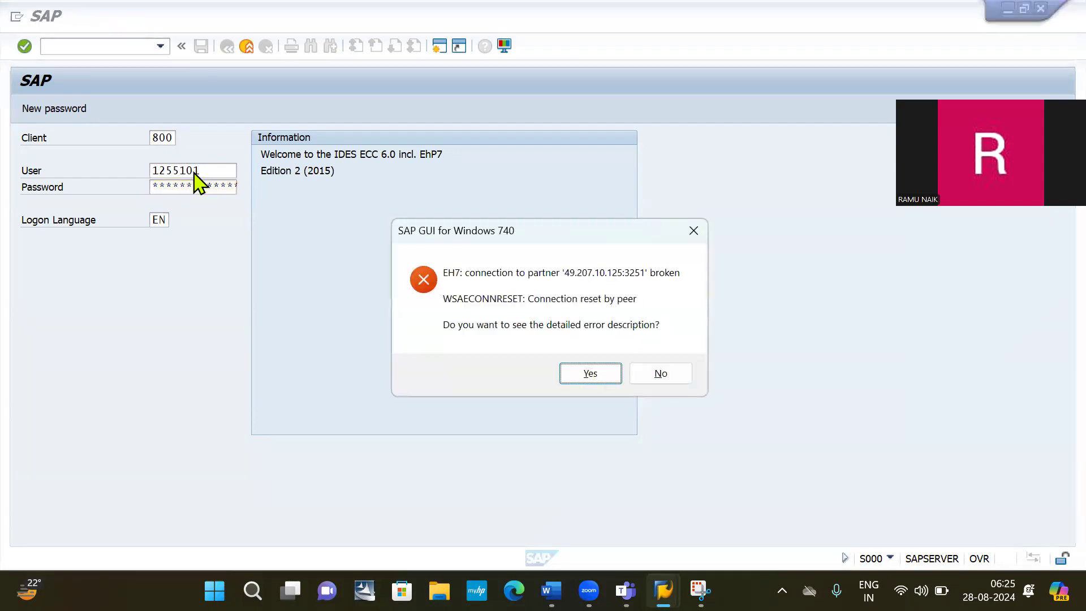
pyautogui.press('Return')
pyautogui.press('Return')
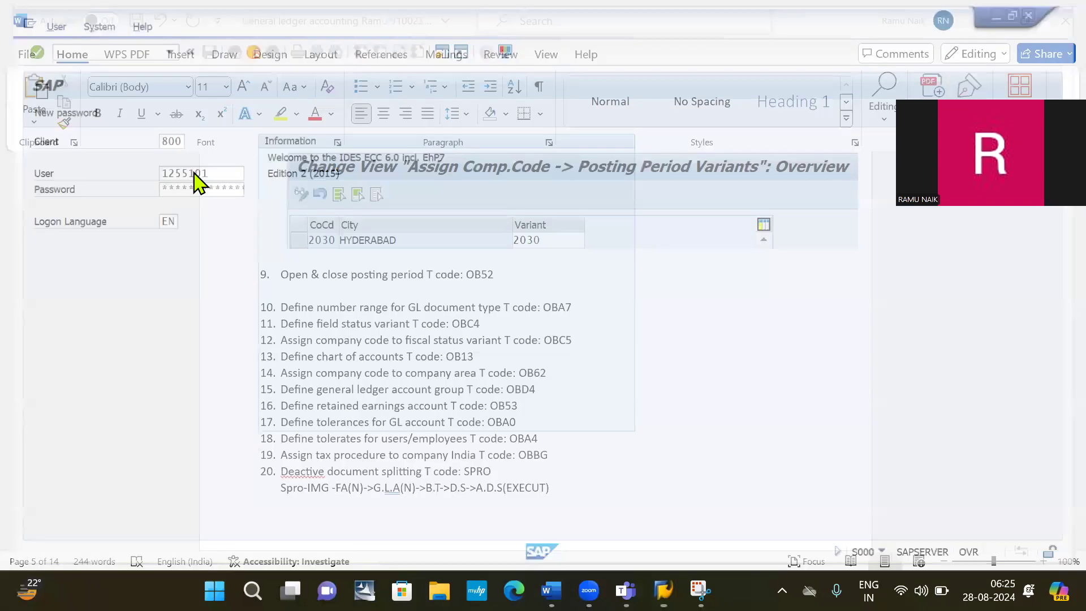
# Switch to SAP Logon and open a new connection to the system named sap
pyautogui.moveTo(663, 589)
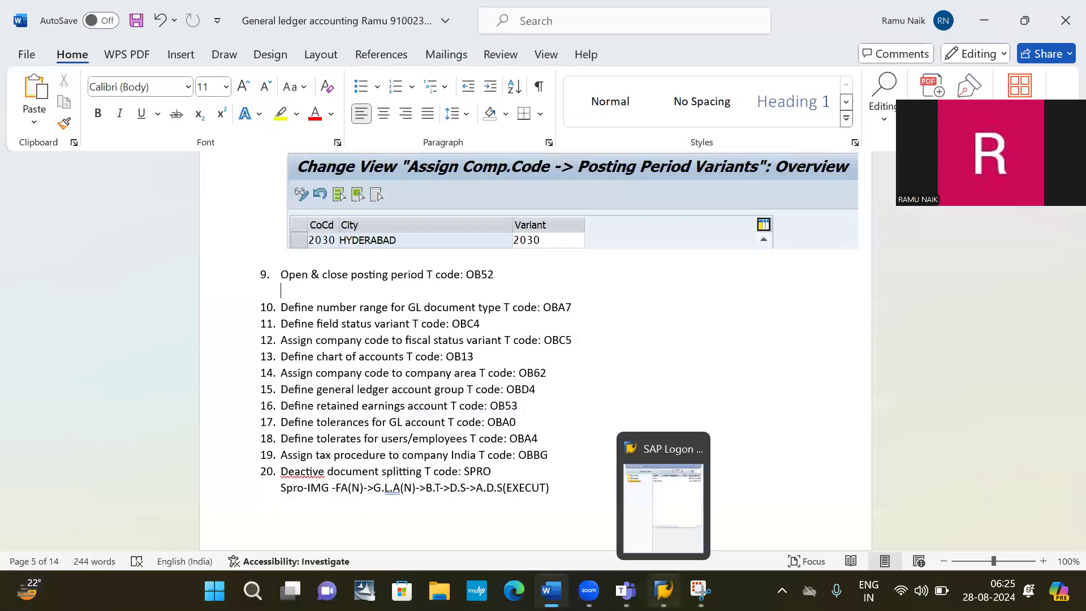
pyautogui.click(662, 489)
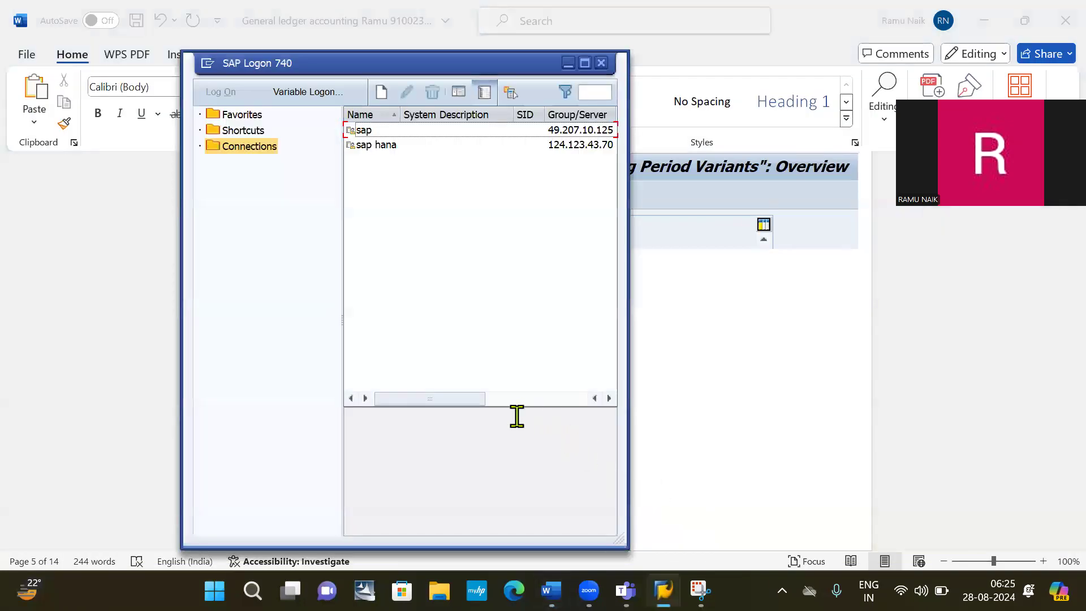
pyautogui.click(513, 131)
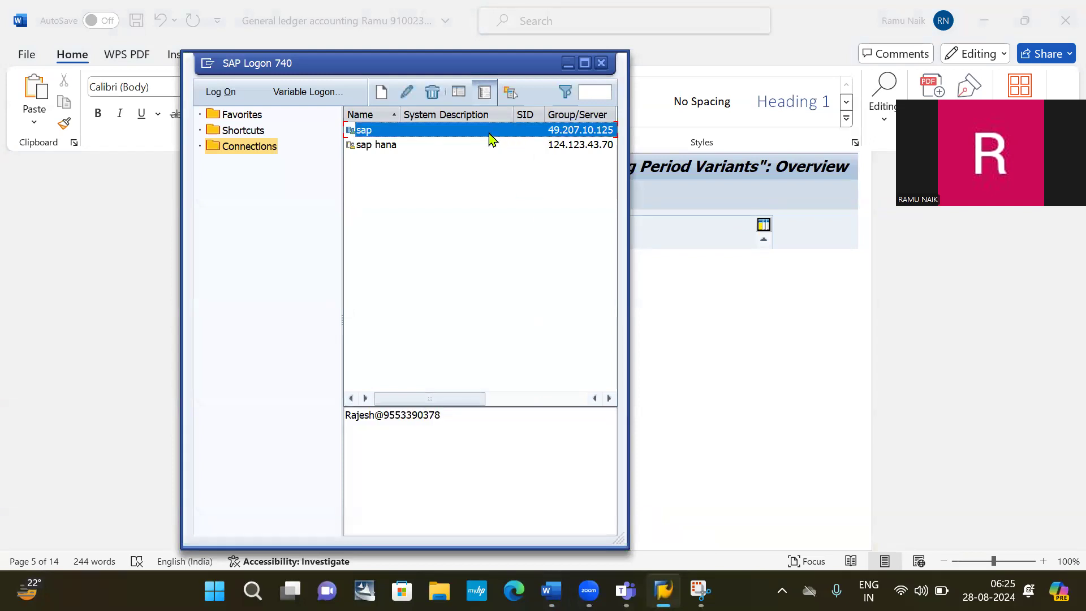
pyautogui.click(497, 423)
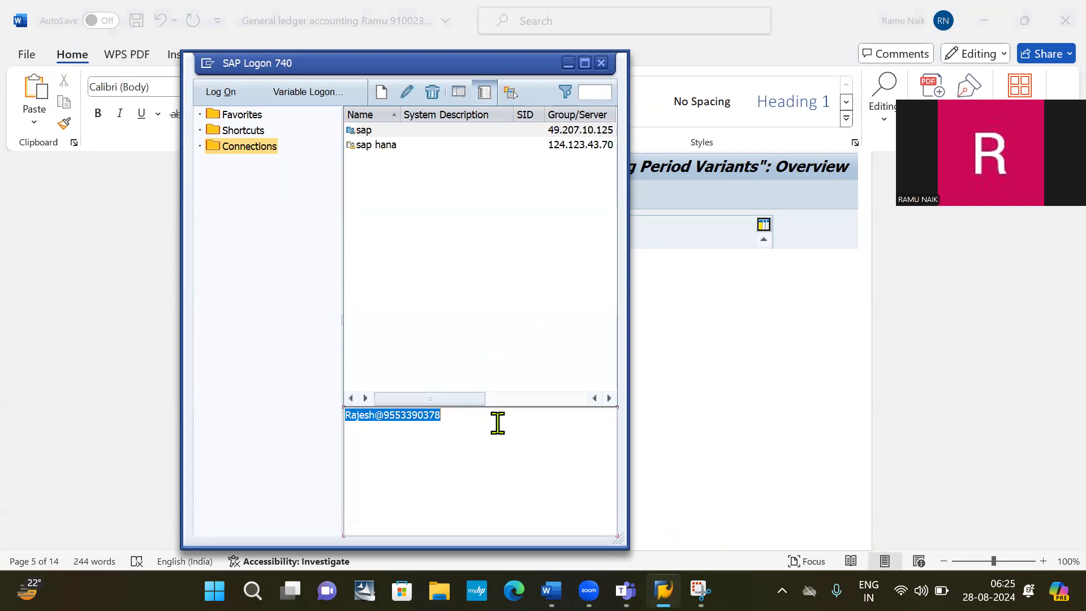
pyautogui.click(497, 443)
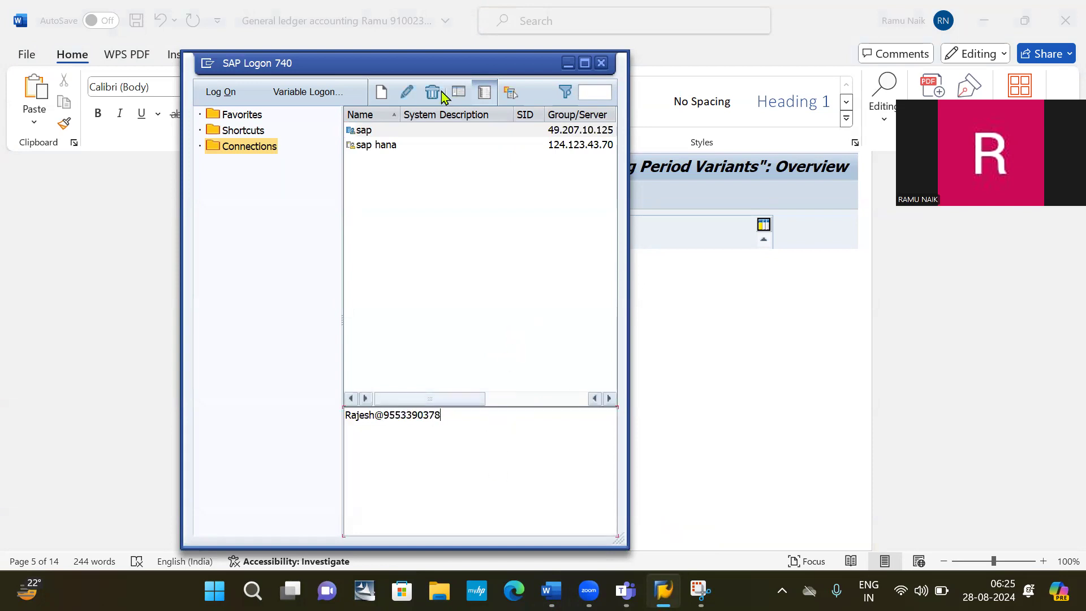
pyautogui.click(433, 134)
pyautogui.doubleClick(433, 135)
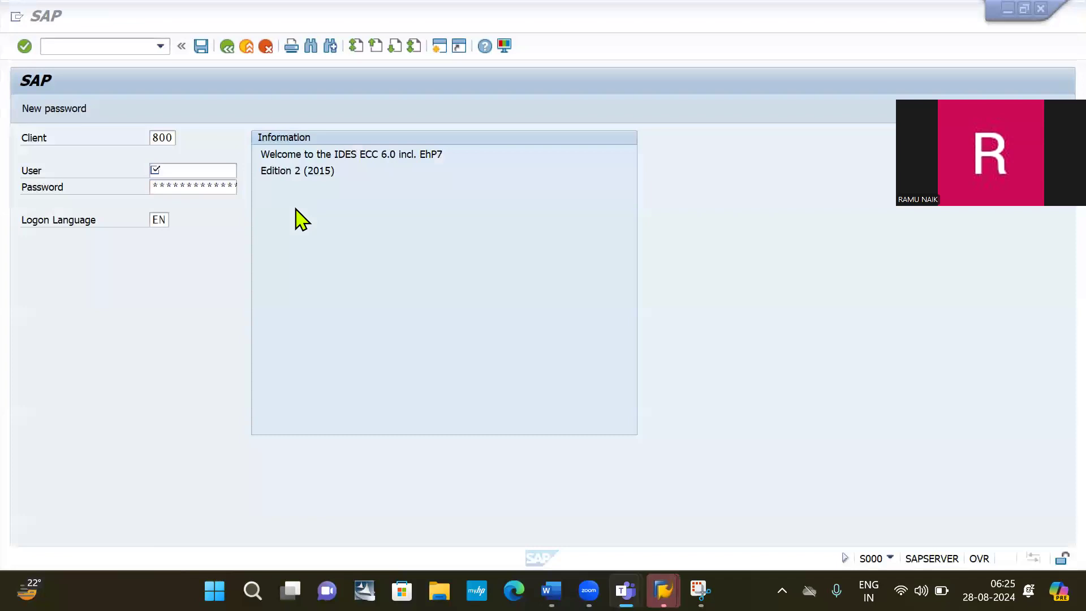
# Log on to client 800 with the user ID and account password, ending any other logons in the system
pyautogui.click(207, 166)
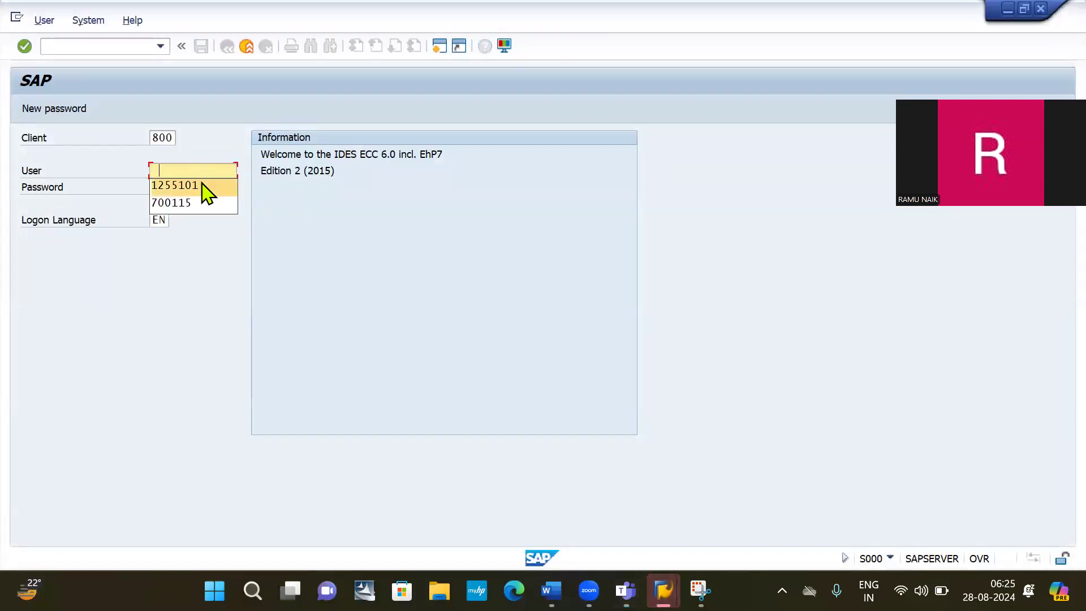
pyautogui.click(203, 187)
pyautogui.click(192, 188)
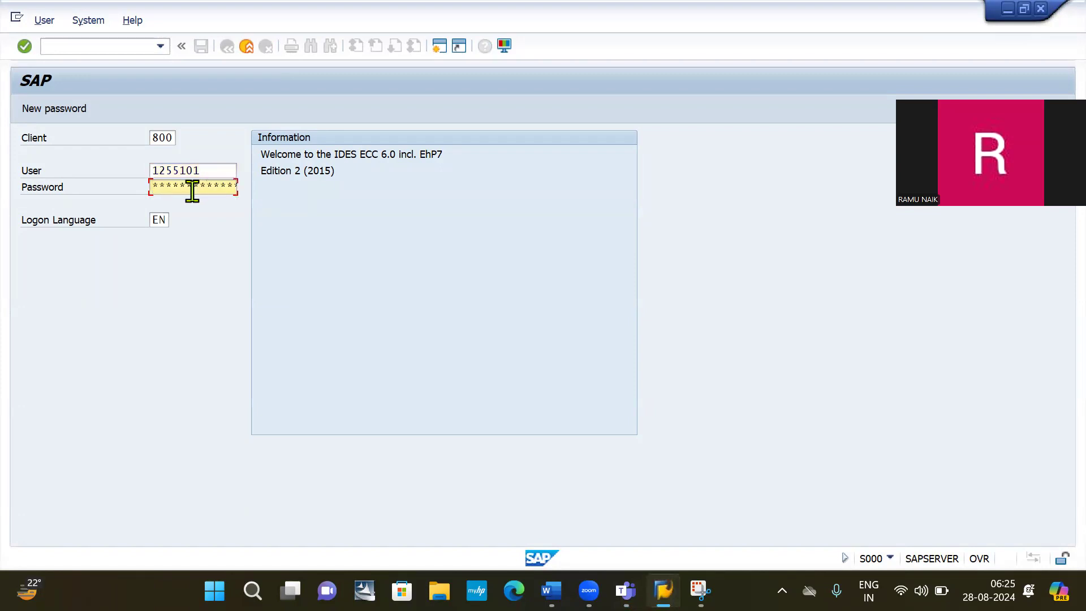
pyautogui.press('Return')
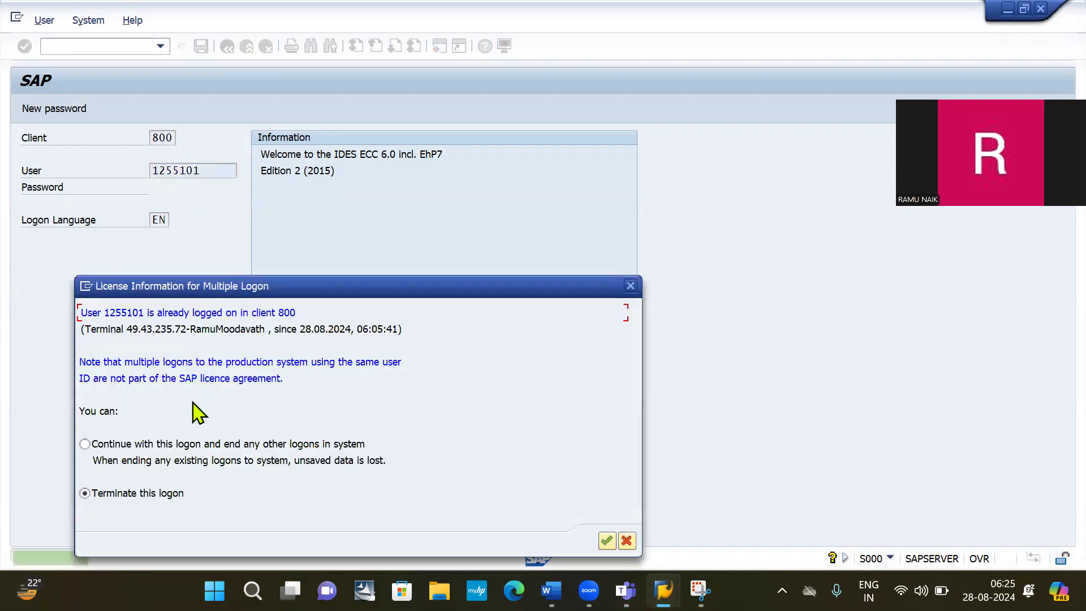
pyautogui.click(180, 443)
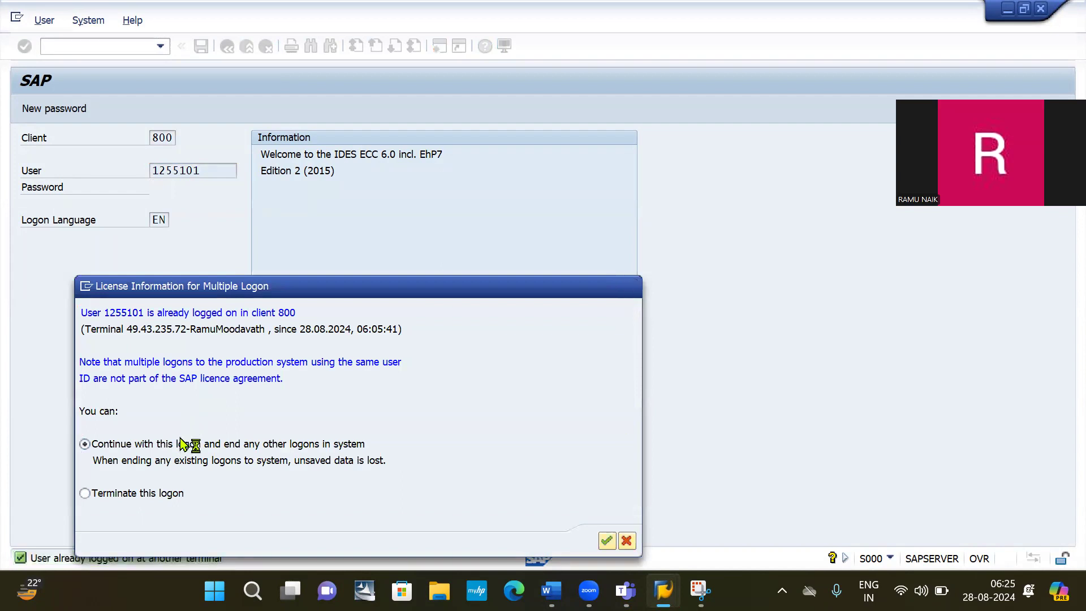
pyautogui.press('Return')
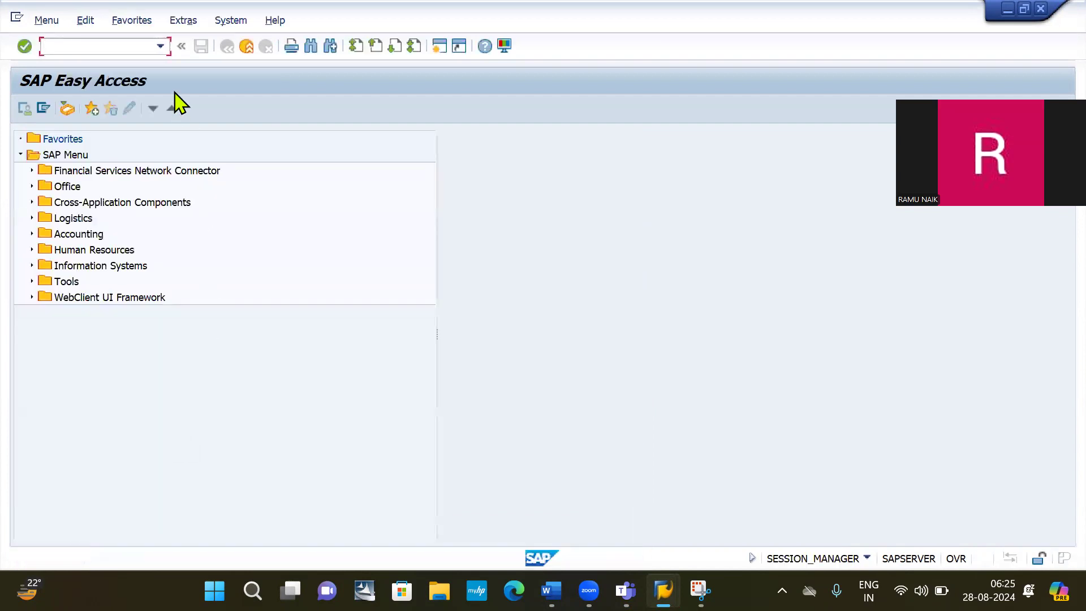
# Open transaction OB52 and position the posting period list at variant 2030
pyautogui.press('Down')
pyautogui.press('Return')
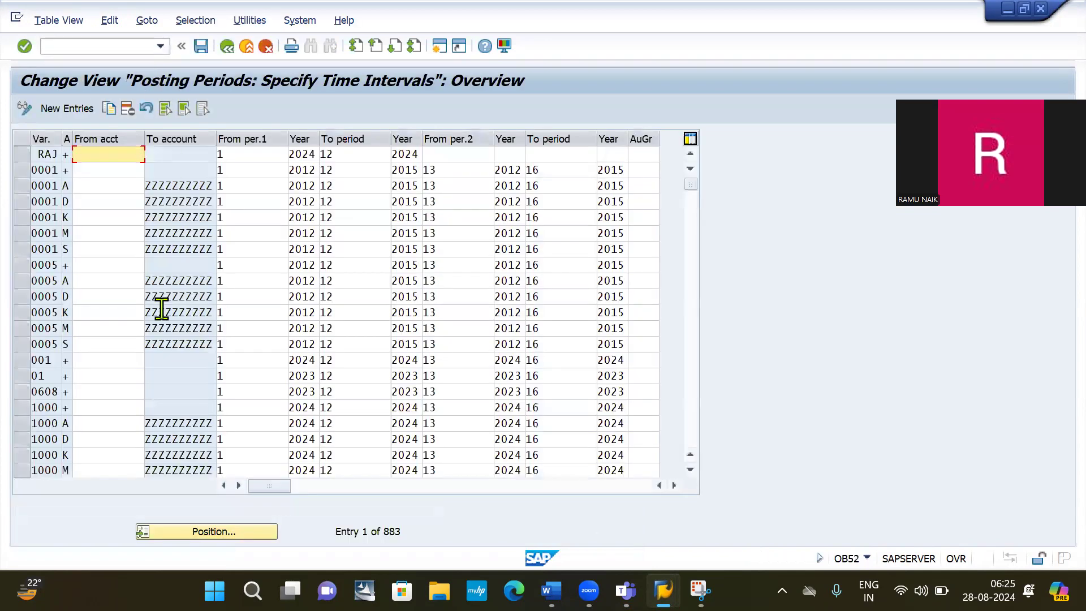
pyautogui.click(229, 537)
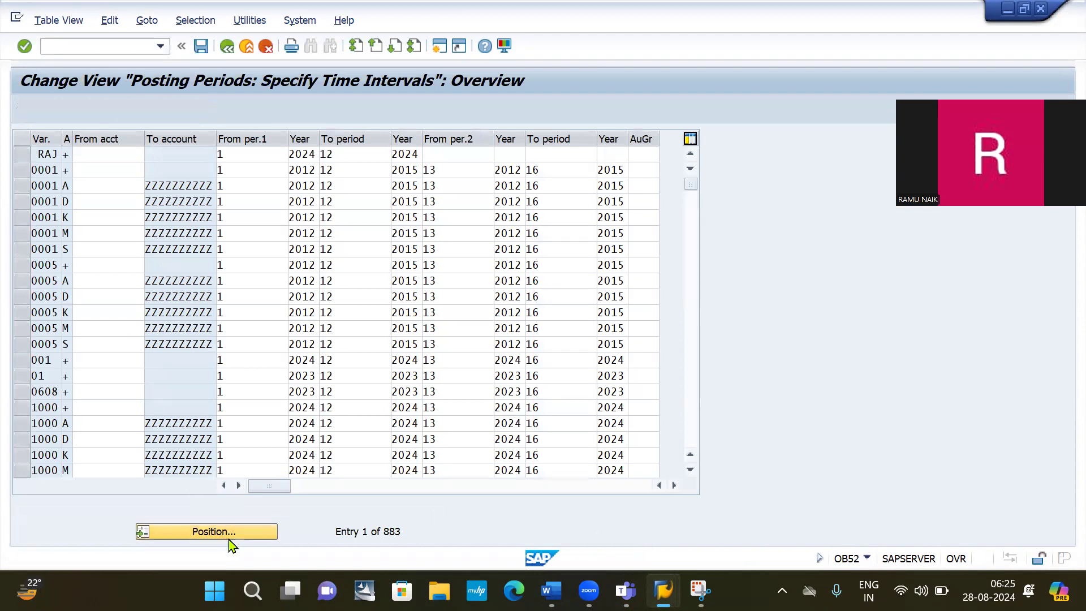
pyautogui.write('2030')
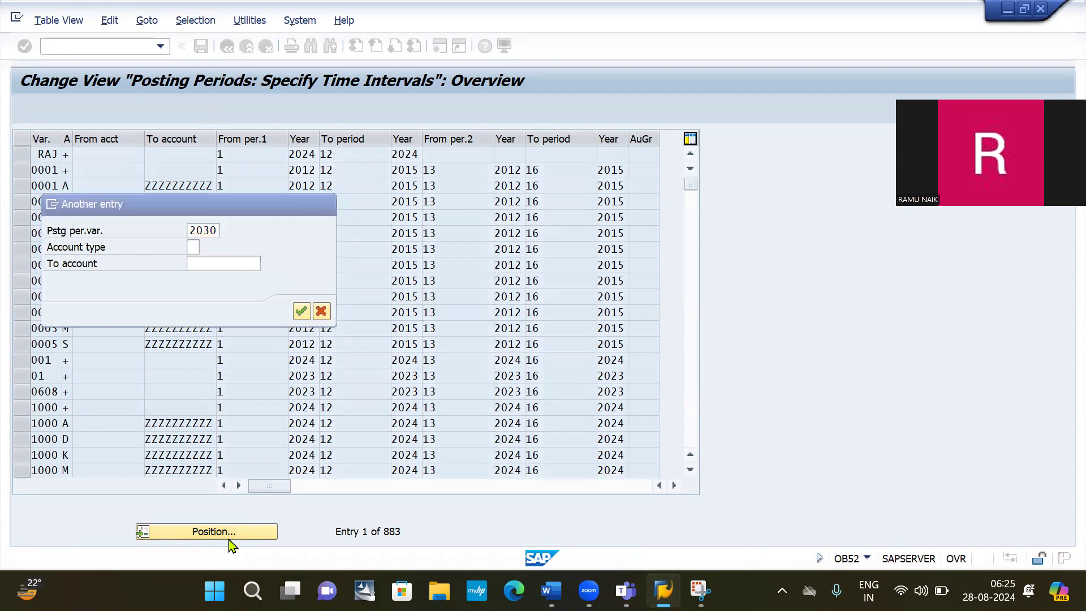
pyautogui.press('Return')
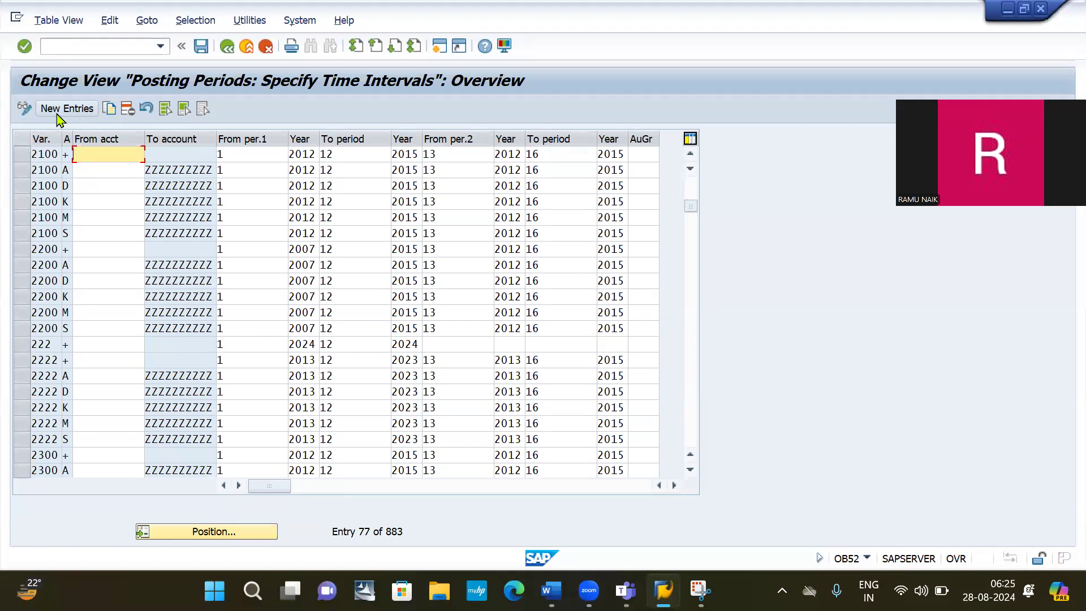
# Start a new posting period entry for variant 2030, valid for all account types (+)
pyautogui.click(79, 109)
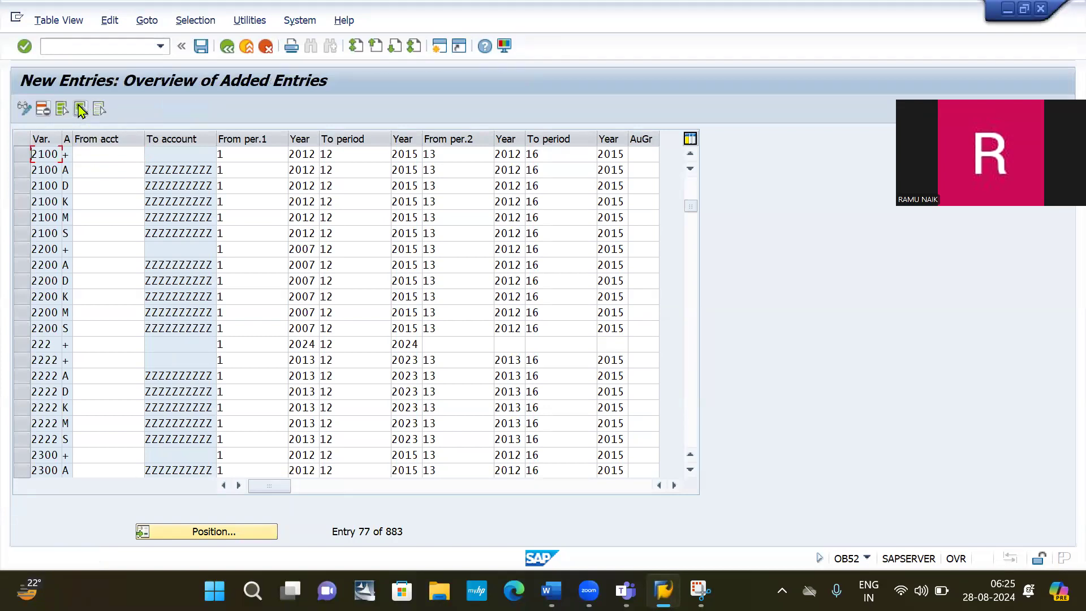
pyautogui.press('BackSpace')
pyautogui.press('Down')
pyautogui.press('Return')
pyautogui.press('Tab')
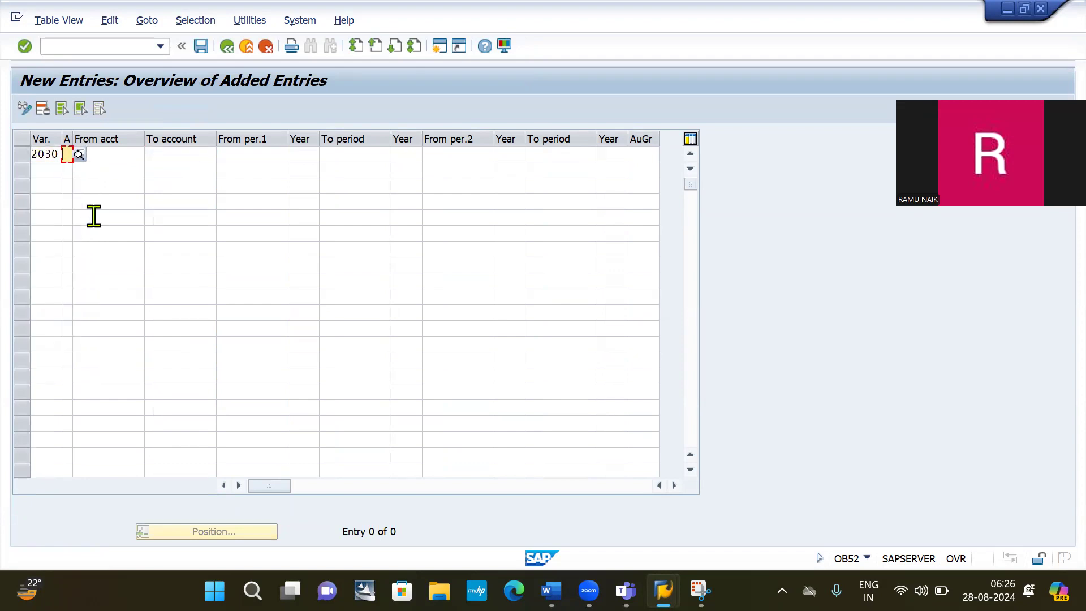
pyautogui.click(80, 154)
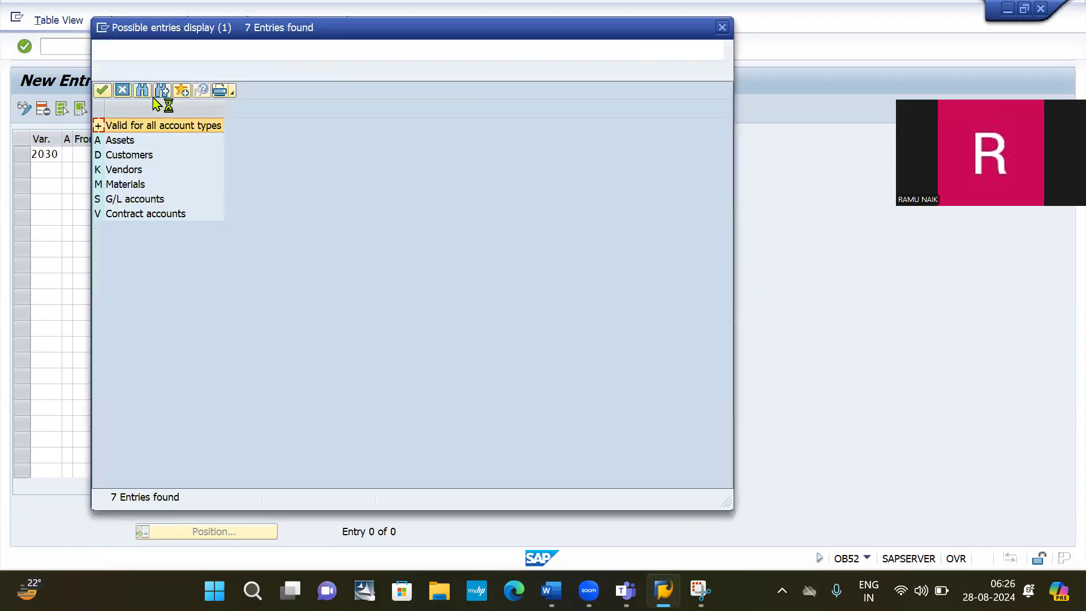
pyautogui.click(147, 125)
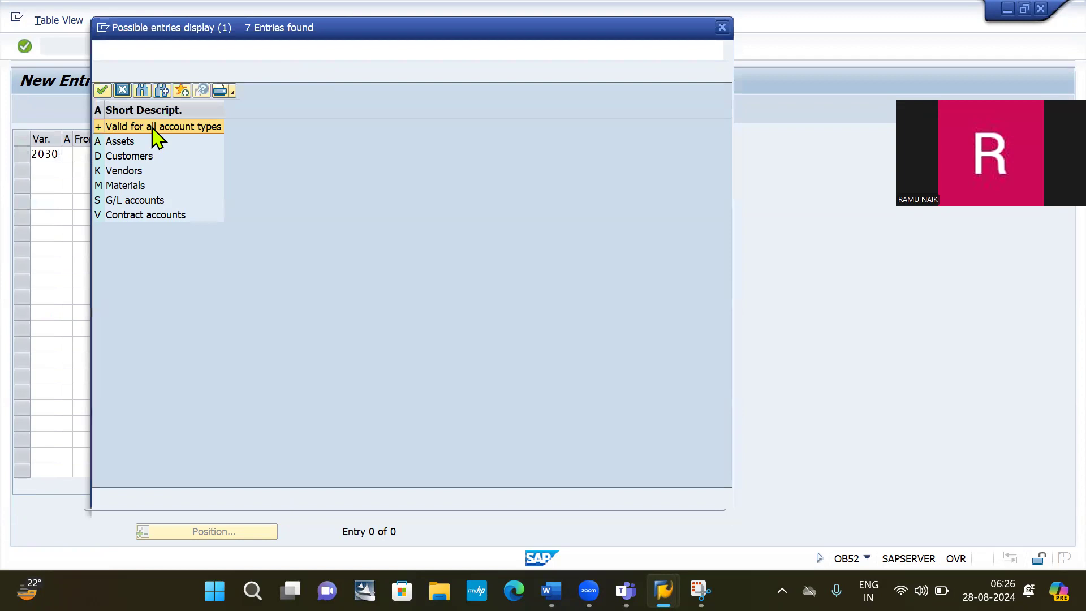
pyautogui.doubleClick(162, 126)
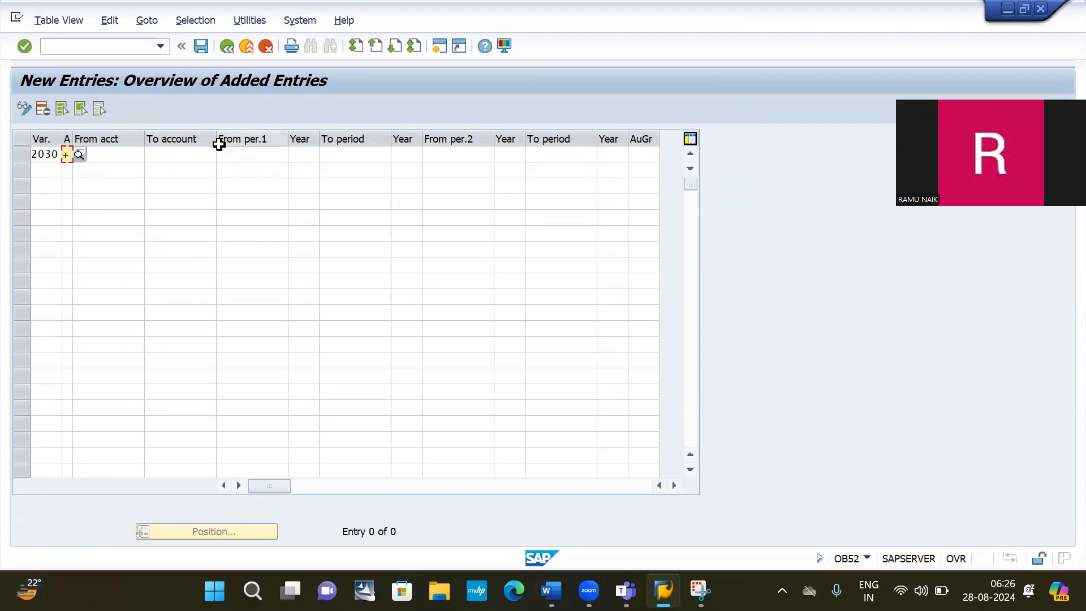
# Set the entry's first posting interval from period 5 of 2024 to period 5 of 2024
pyautogui.click(265, 156)
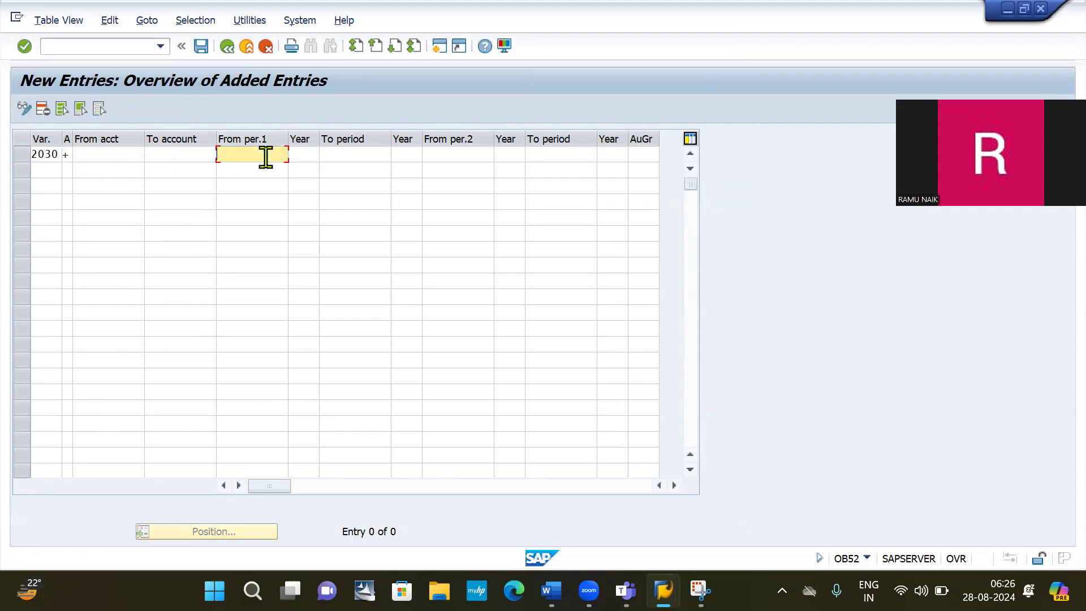
pyautogui.write('5')
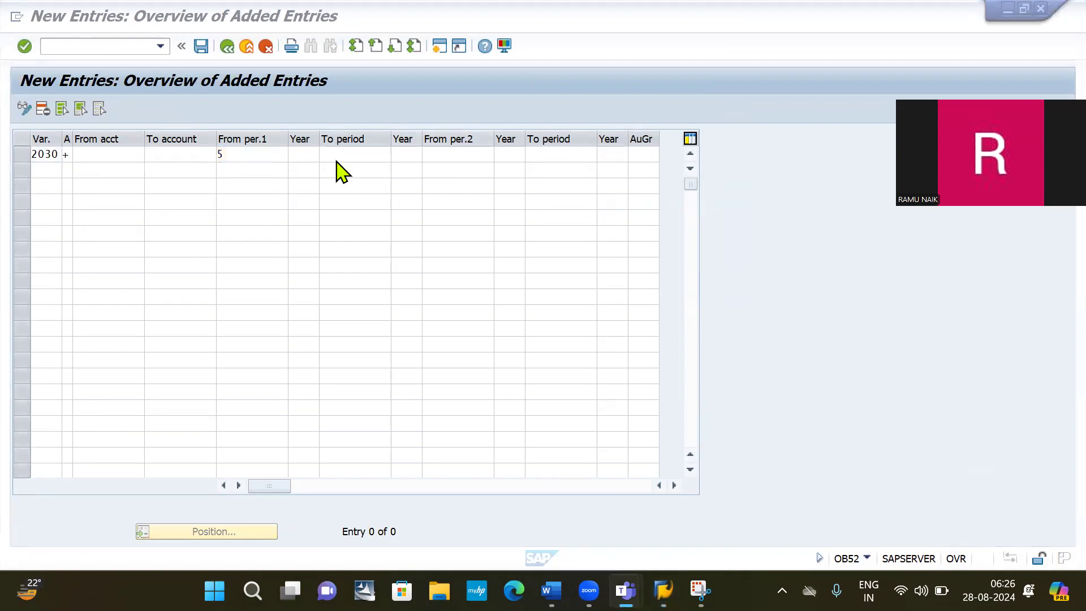
pyautogui.click(300, 158)
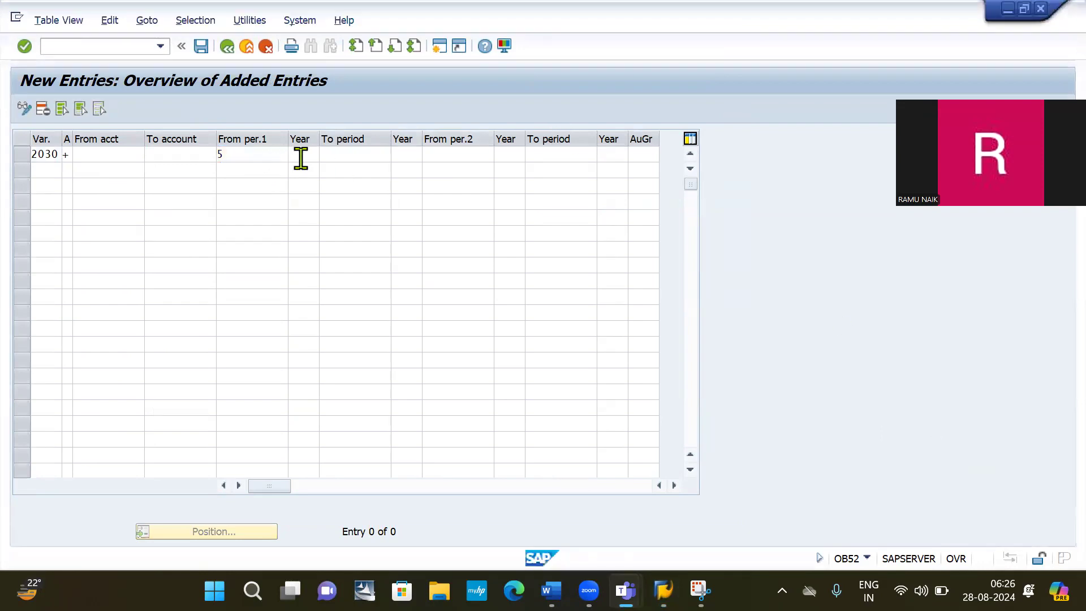
pyautogui.click(310, 154)
pyautogui.write('2024')
pyautogui.press('Tab')
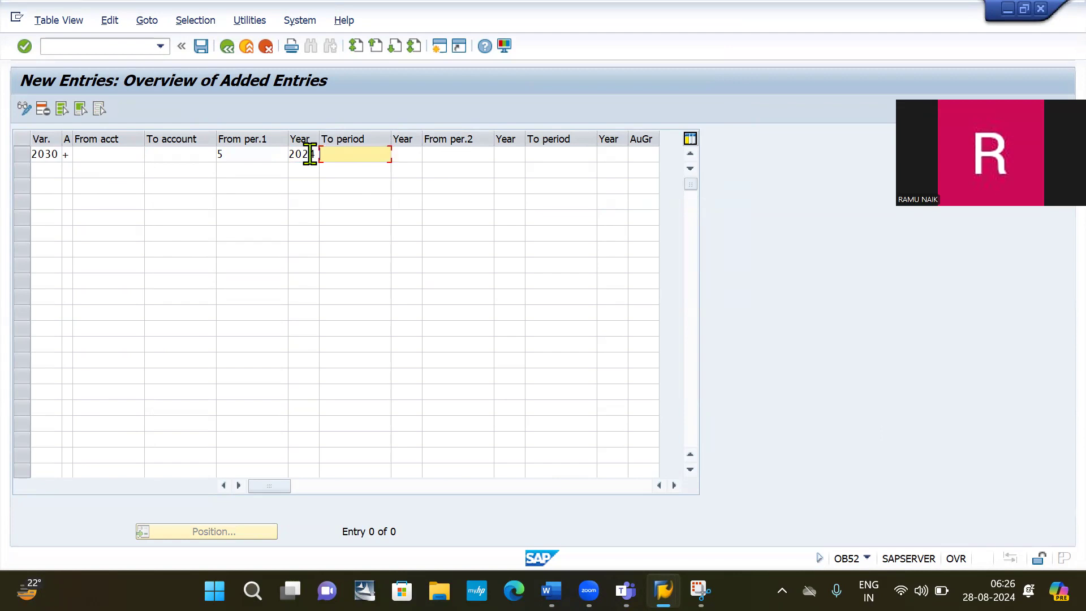
pyautogui.write('5')
pyautogui.press('Tab')
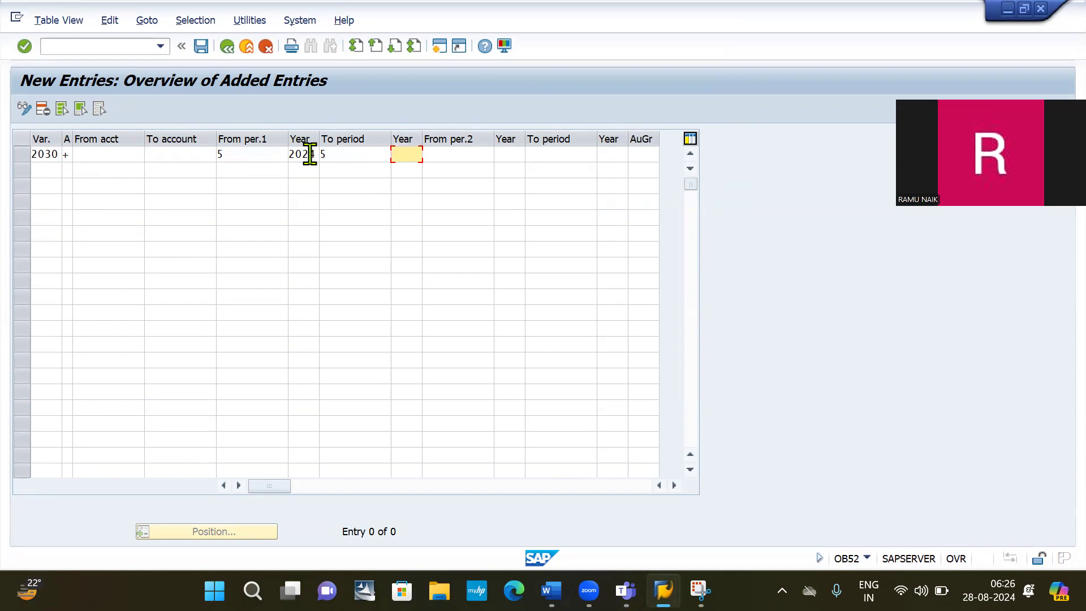
pyautogui.write('2024')
pyautogui.press('Tab')
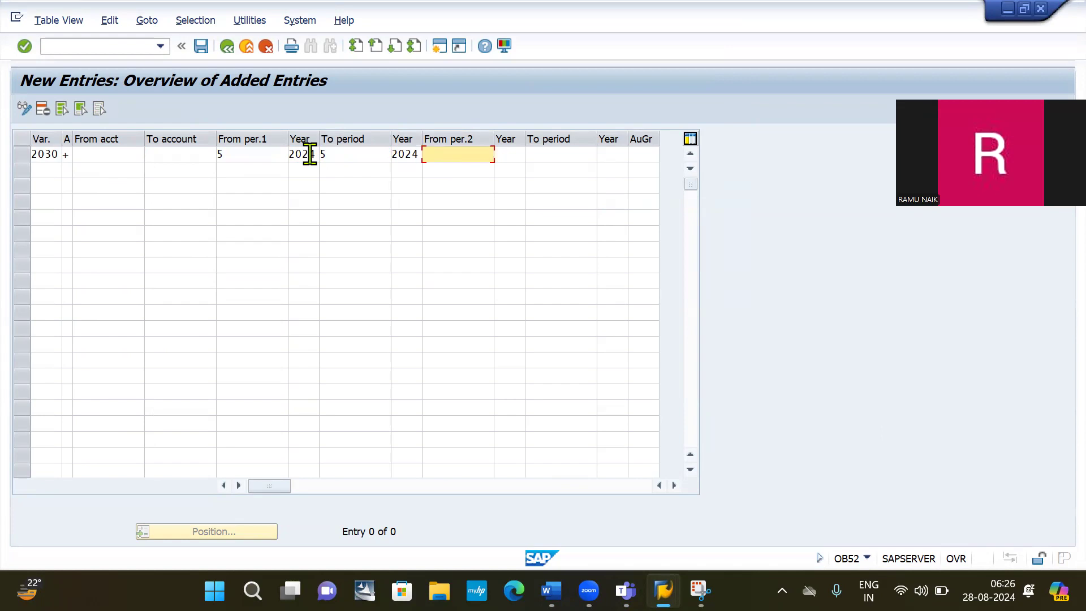
# Set the second posting interval from period 13 of 2024 to period 16 of 2024 and confirm the entry
pyautogui.write('13')
pyautogui.press('Tab')
pyautogui.write('202')
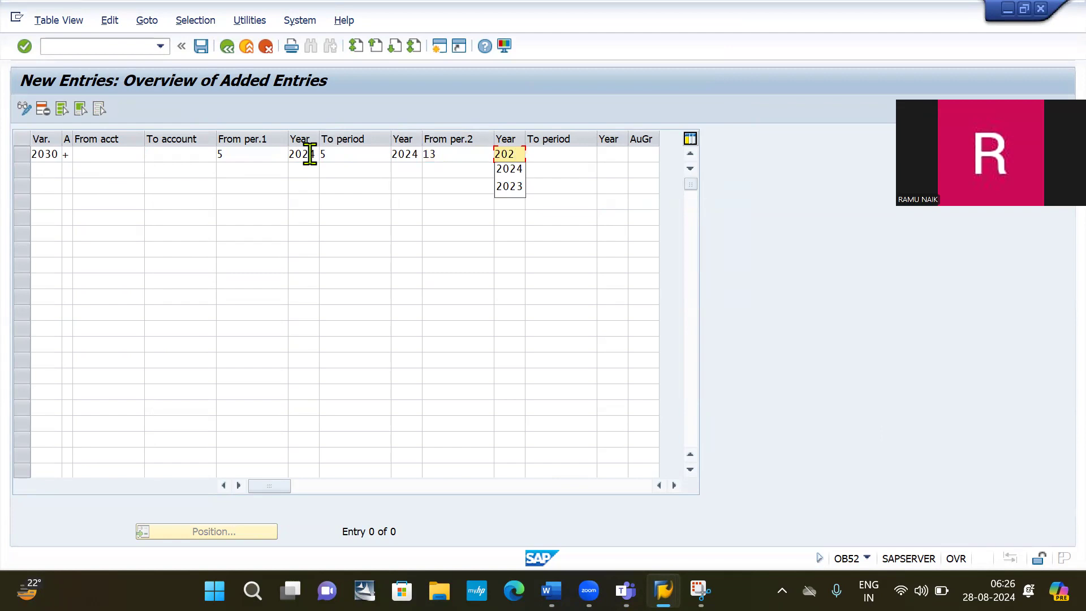
pyautogui.write('4')
pyautogui.press('Tab')
pyautogui.write('16')
pyautogui.press('Tab')
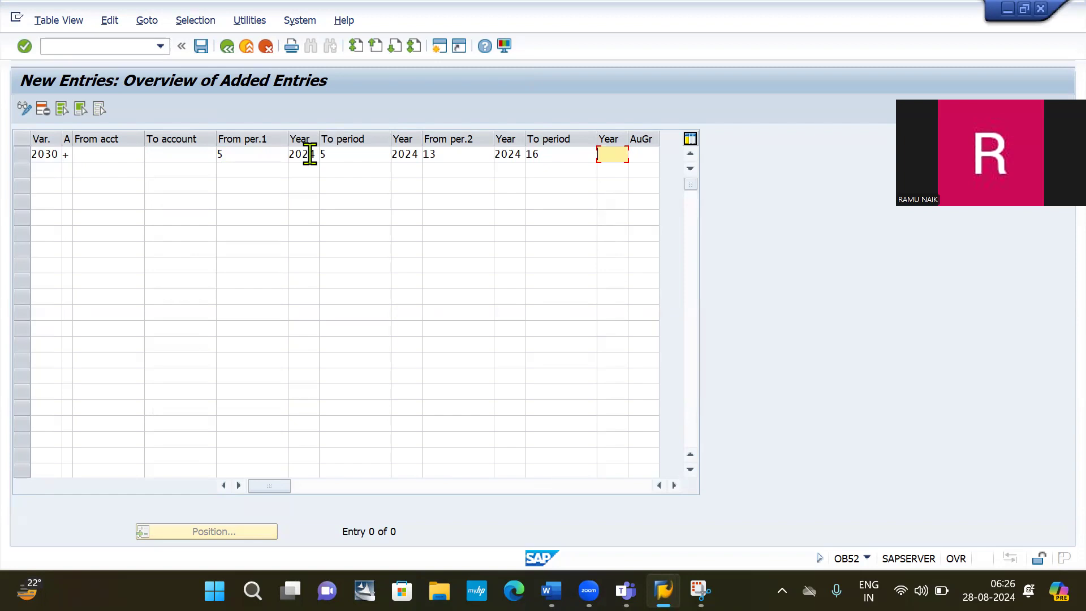
pyautogui.write('2024')
pyautogui.press('Return')
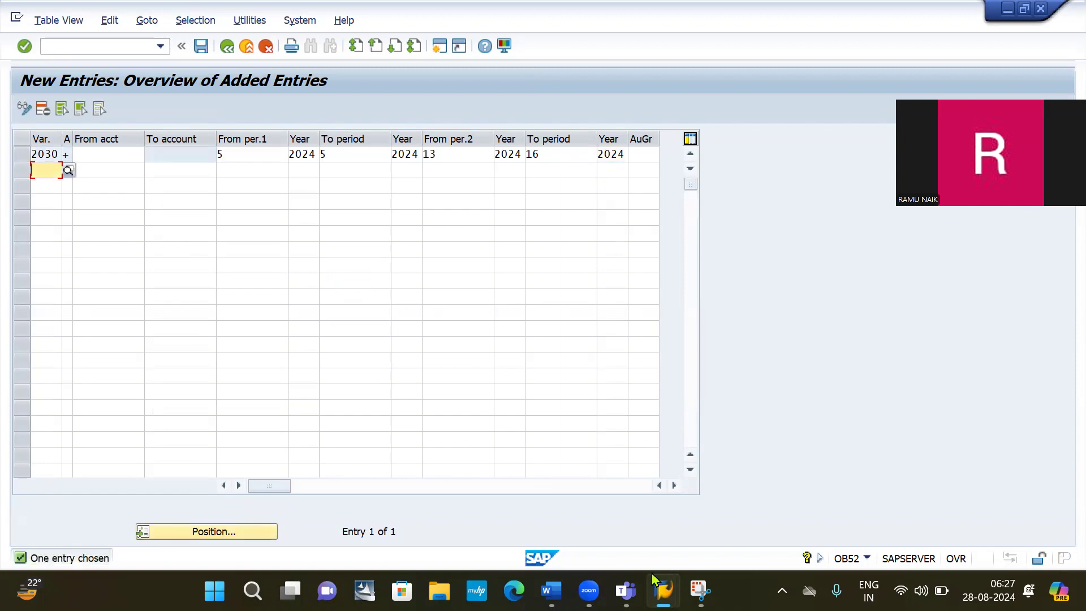
# Capture a Snipping Tool screenshot of the New Entries title and the variant 2030 row
pyautogui.click(700, 590)
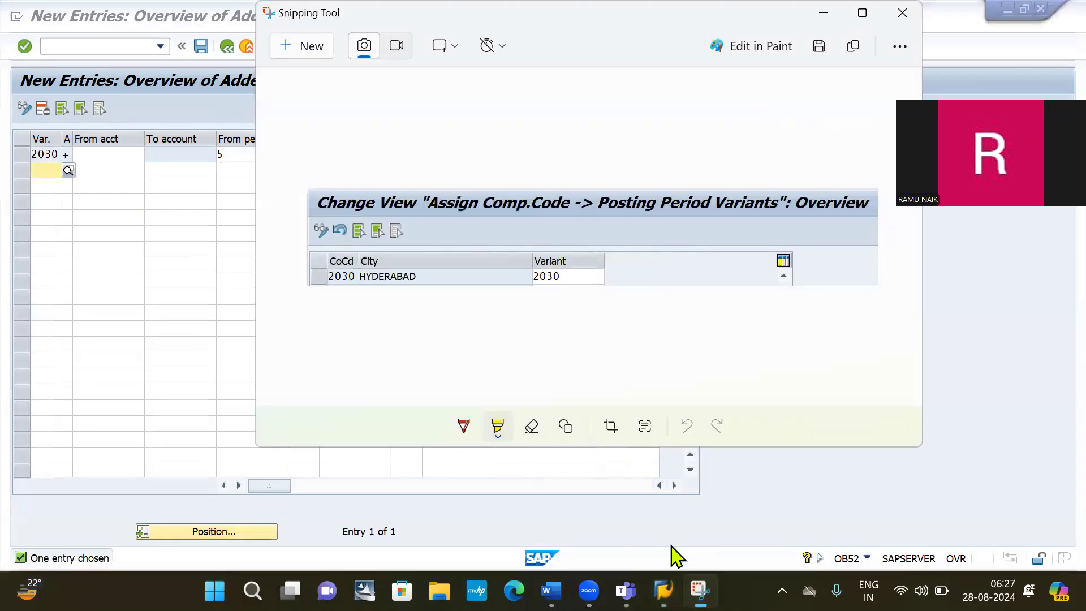
pyautogui.click(311, 51)
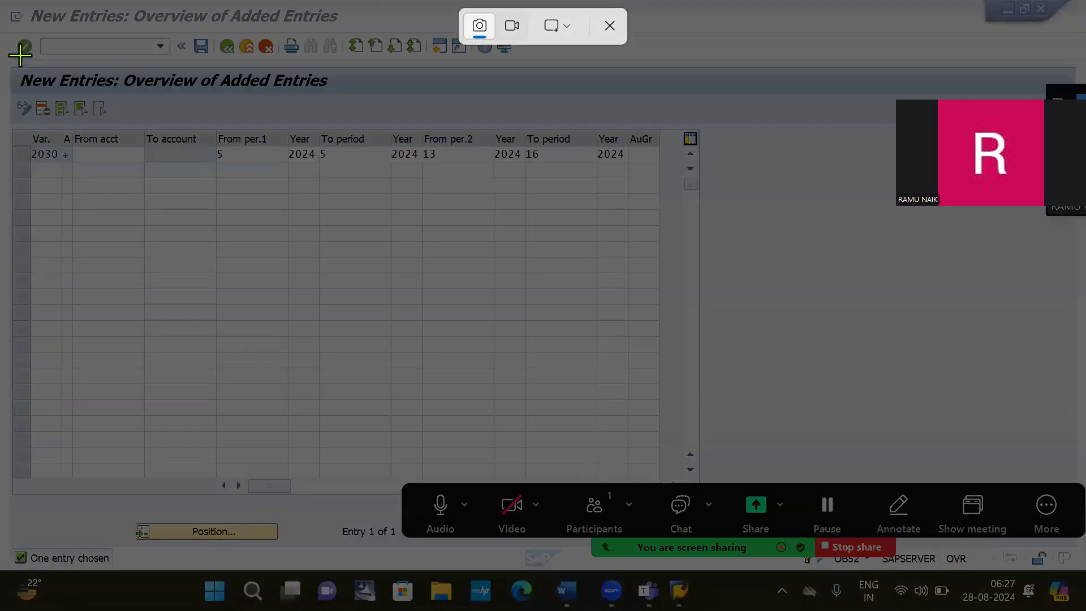
pyautogui.moveTo(7, 56); pyautogui.dragTo(709, 174)
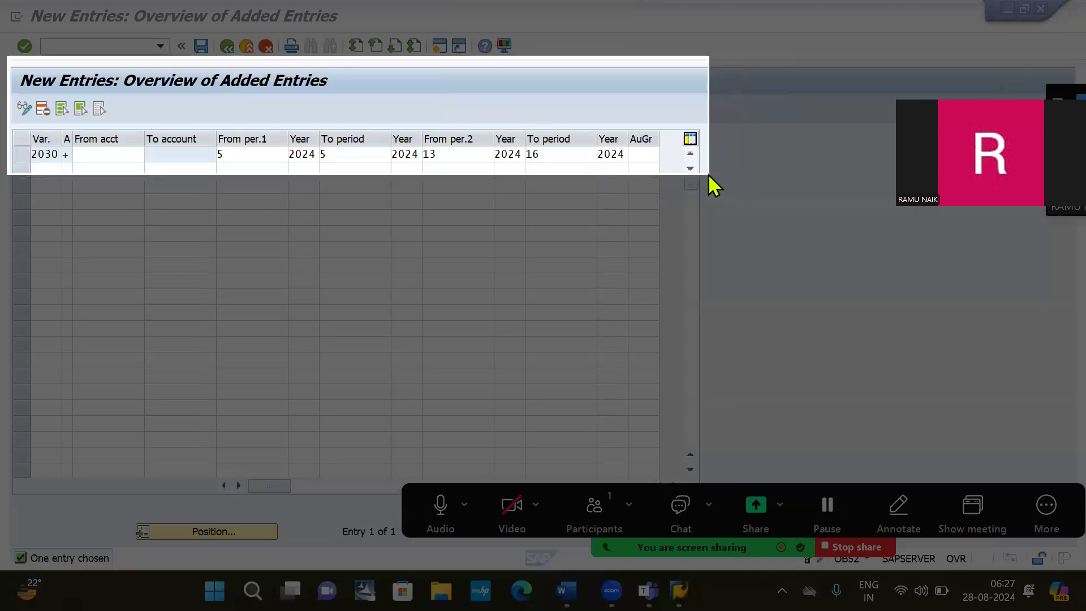
pyautogui.moveTo(709, 174); pyautogui.dragTo(704, 172)
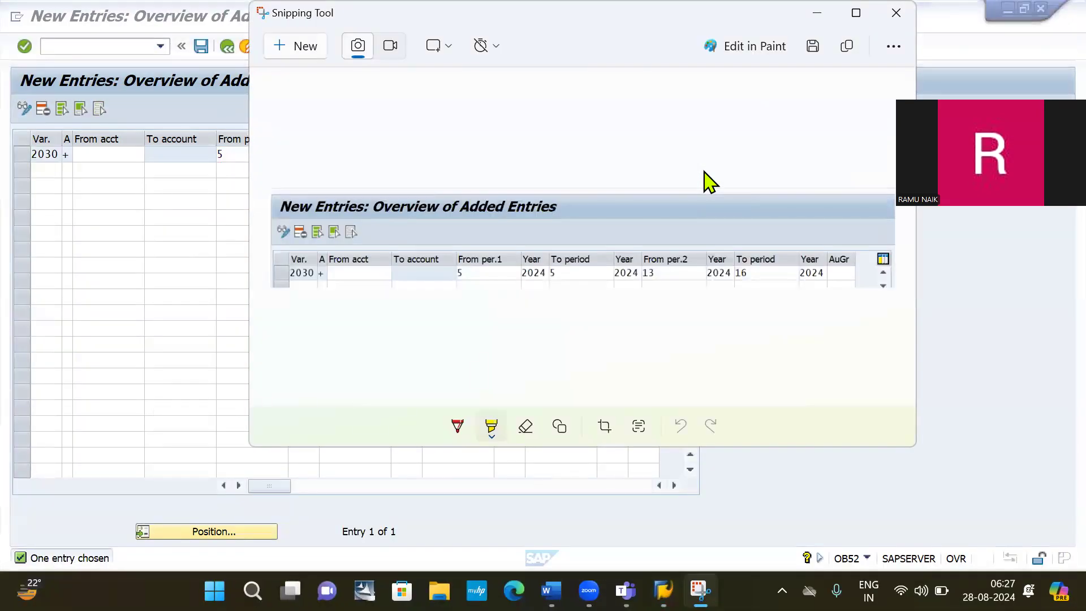
# Switch to the general ledger accounting Word document and paste the screenshot below item 9, Open & close posting period
pyautogui.hotkey('alt', 'Tab')
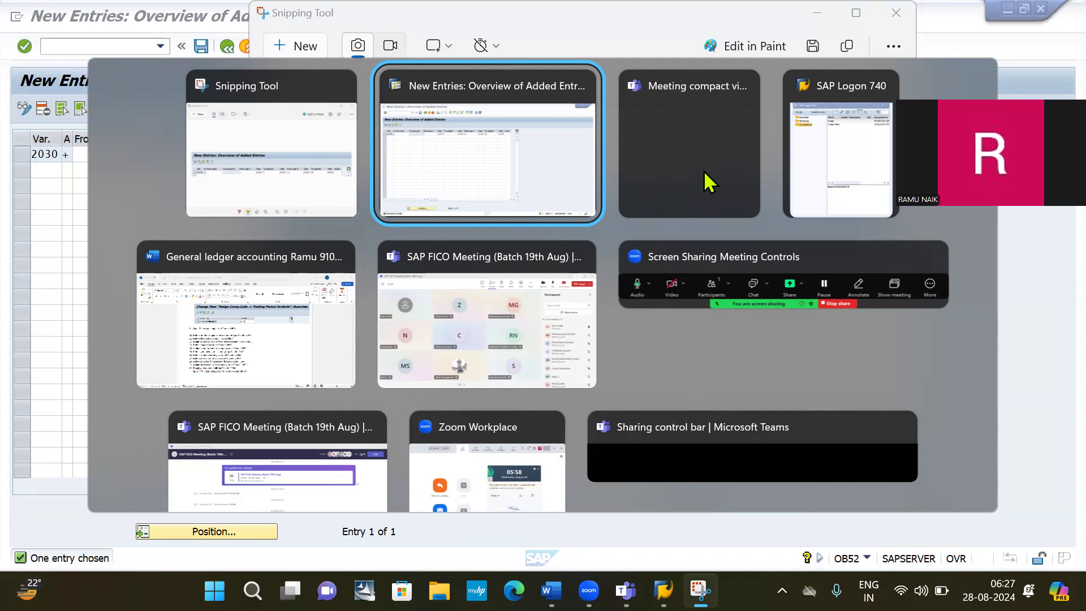
pyautogui.hotkey('alt', 'Tab')
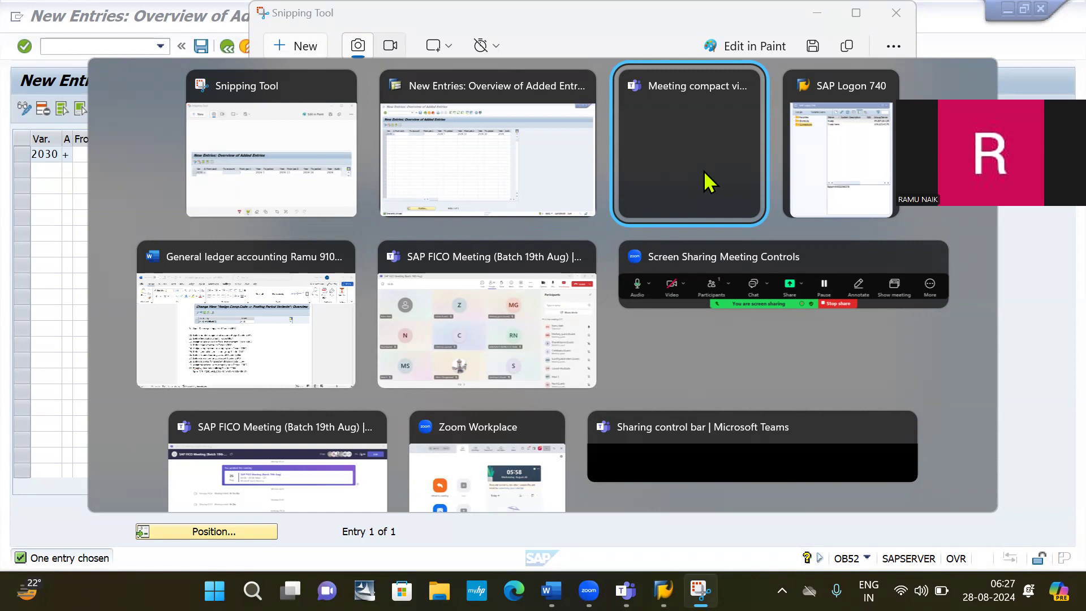
pyautogui.hotkey('alt', 'Tab')
pyautogui.hotkey('alt', 'Tab')
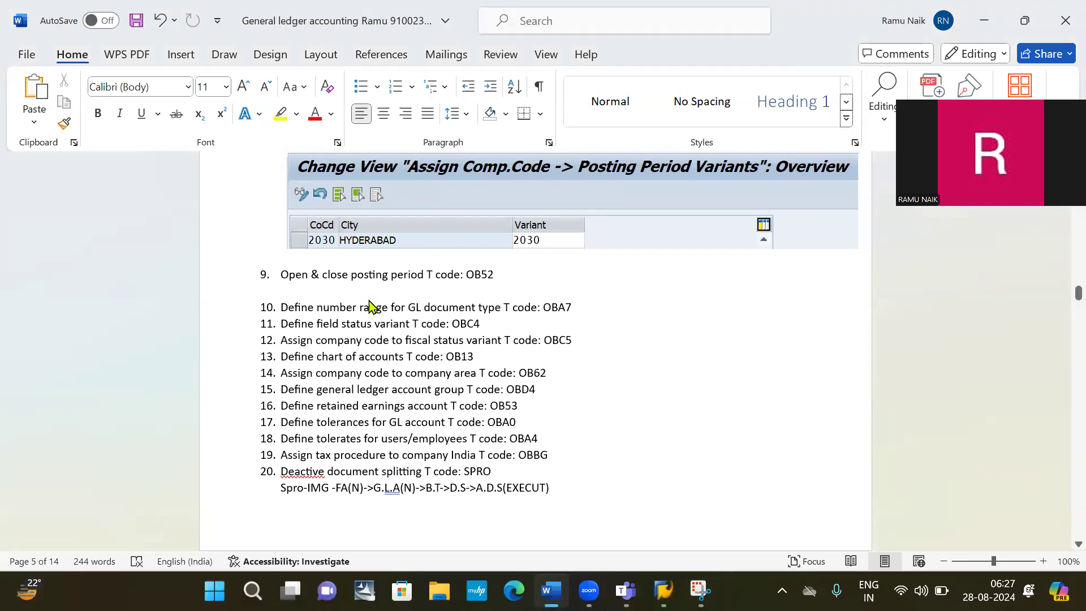
pyautogui.hotkey('ctrl', 'v')
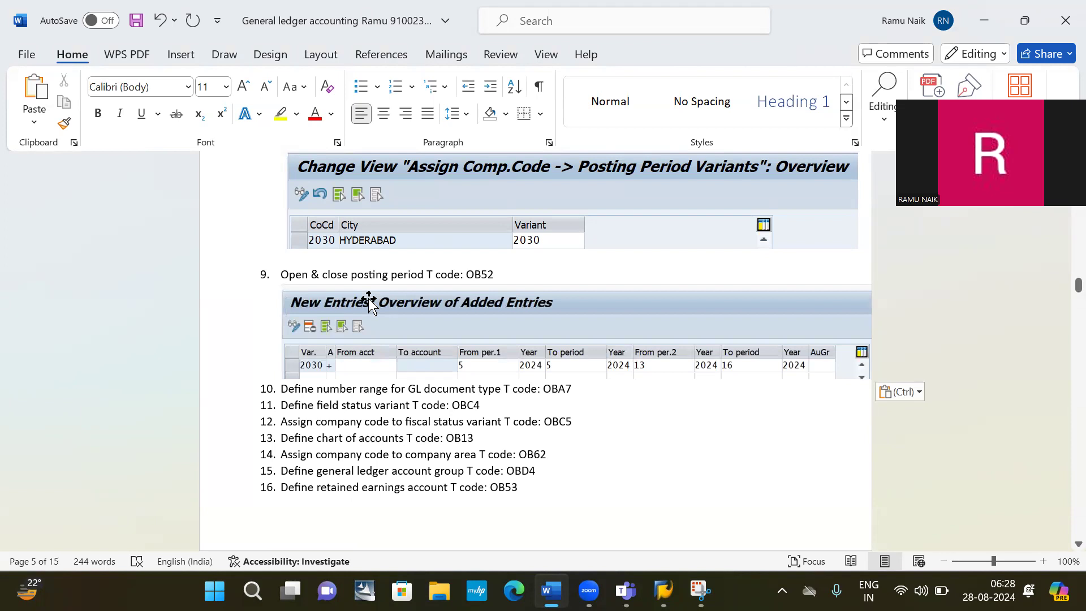
# Narrow the pasted screenshot to fit the page and insert an unnumbered blank line between it and item 9
pyautogui.click(458, 350)
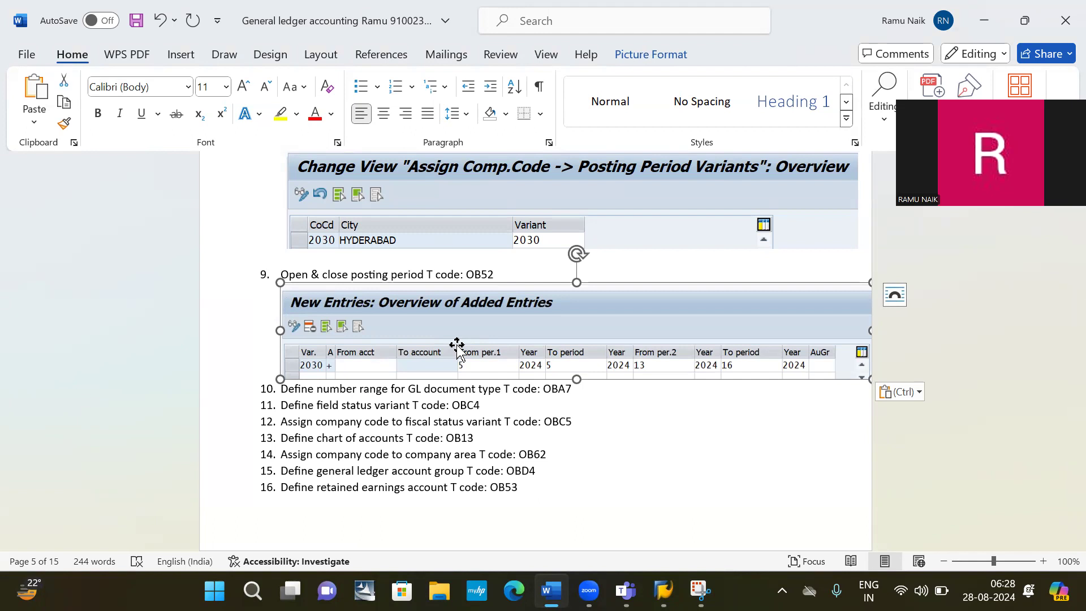
pyautogui.moveTo(279, 331); pyautogui.dragTo(321, 329)
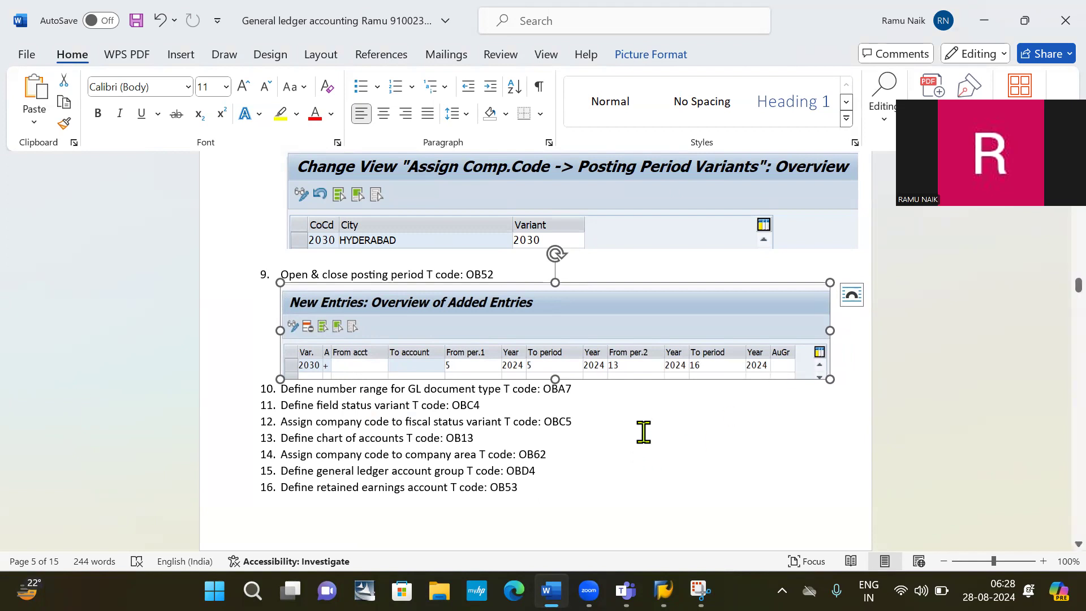
pyautogui.click(517, 272)
pyautogui.press('Return')
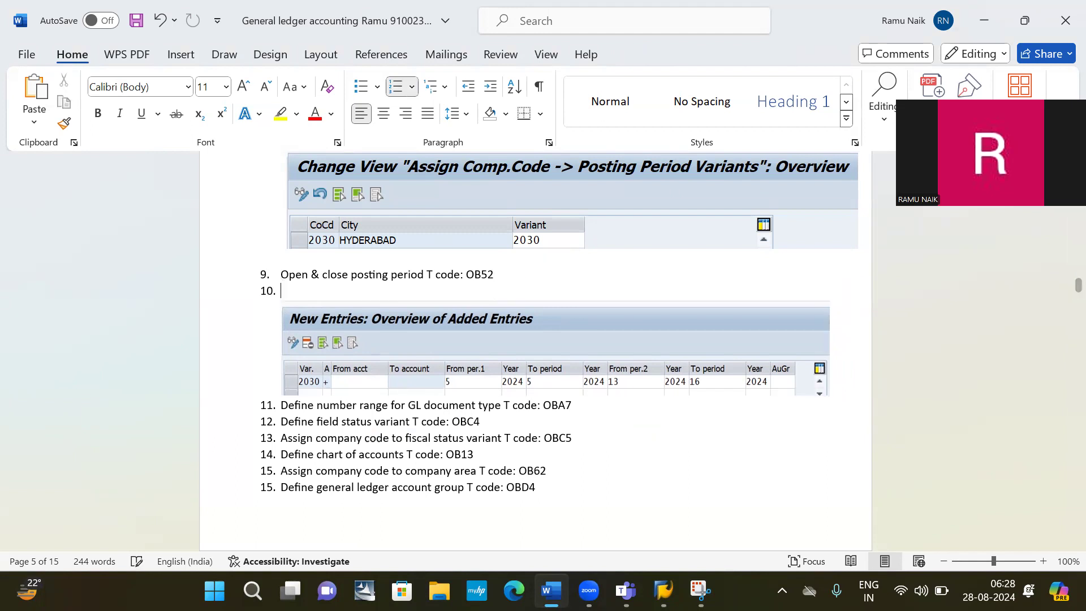
pyautogui.press('BackSpace')
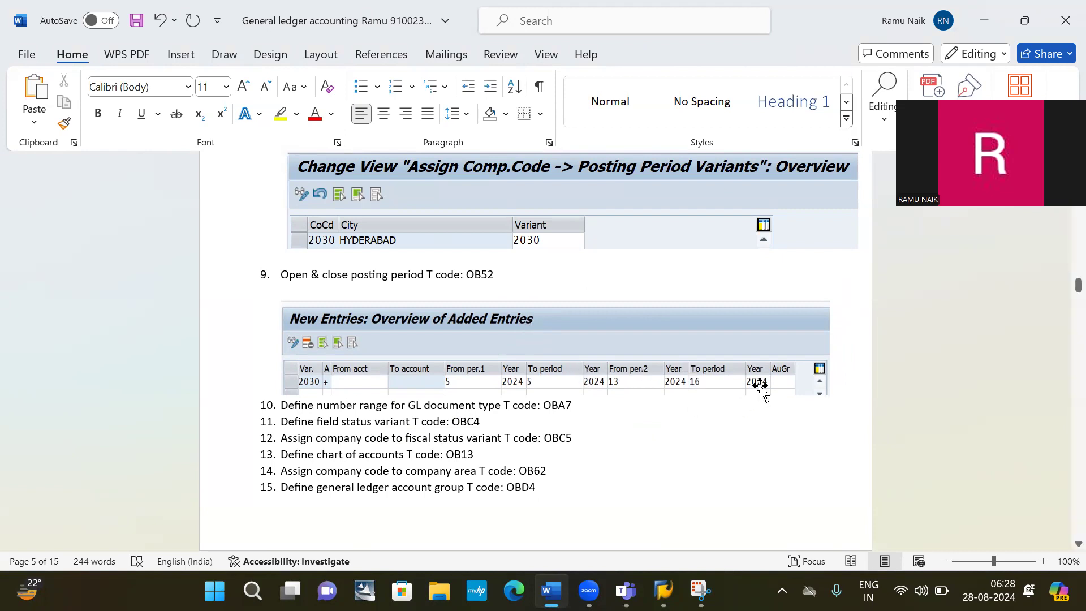
pyautogui.click(258, 402)
pyautogui.press('Return')
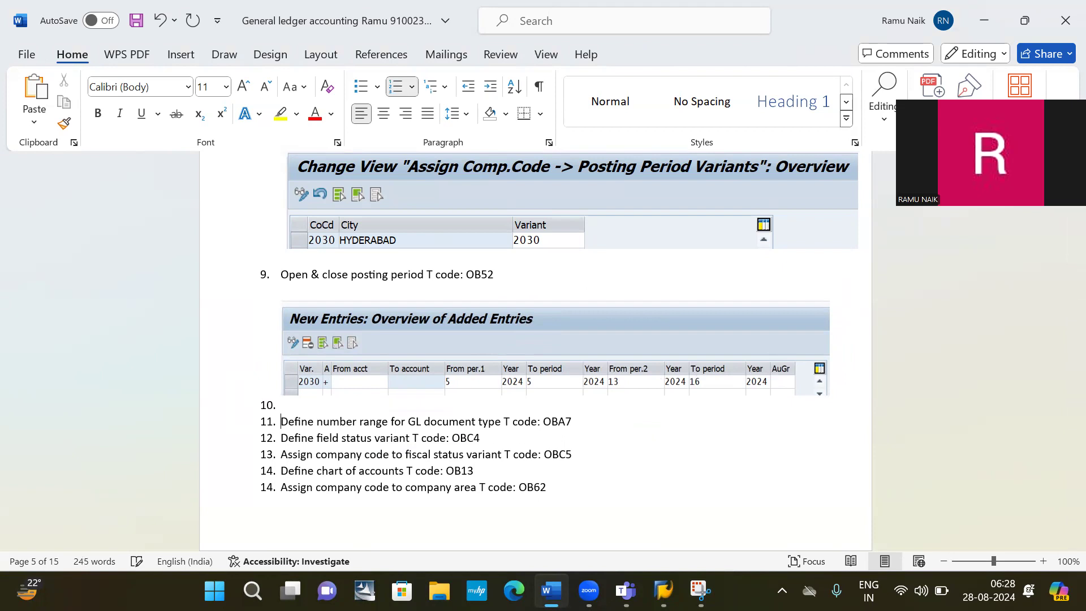
pyautogui.hotkey('ctrl', 'z')
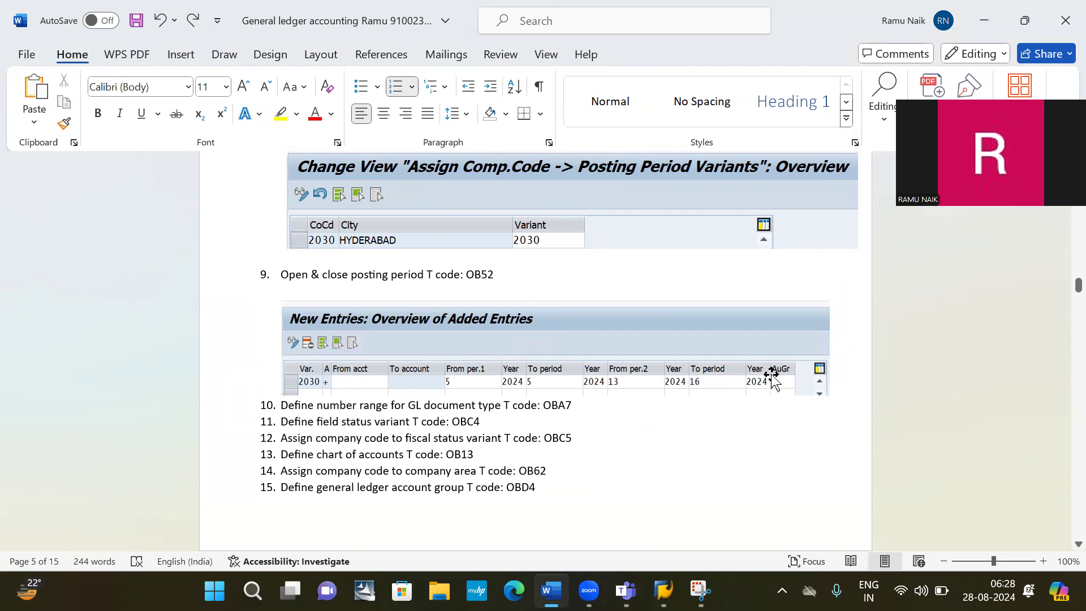
# Save the Word document and switch back to the SAP window with the new posting period entry
pyautogui.moveTo(770, 374); pyautogui.dragTo(772, 377)
pyautogui.hotkey('ctrl', 's')
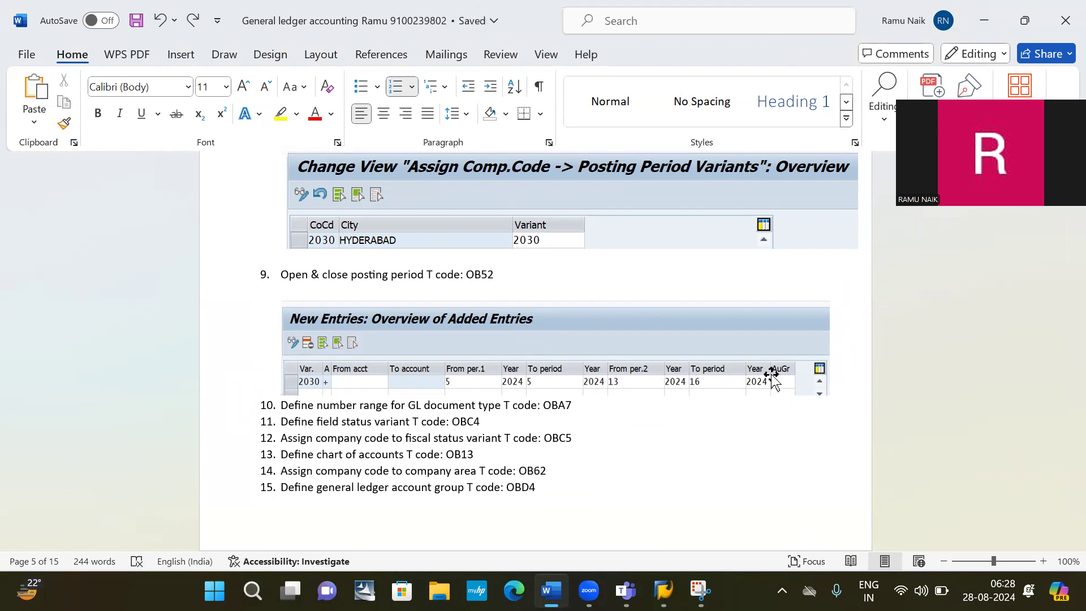
pyautogui.hotkey('alt', 'Tab')
pyautogui.hotkey('alt', 'Tab')
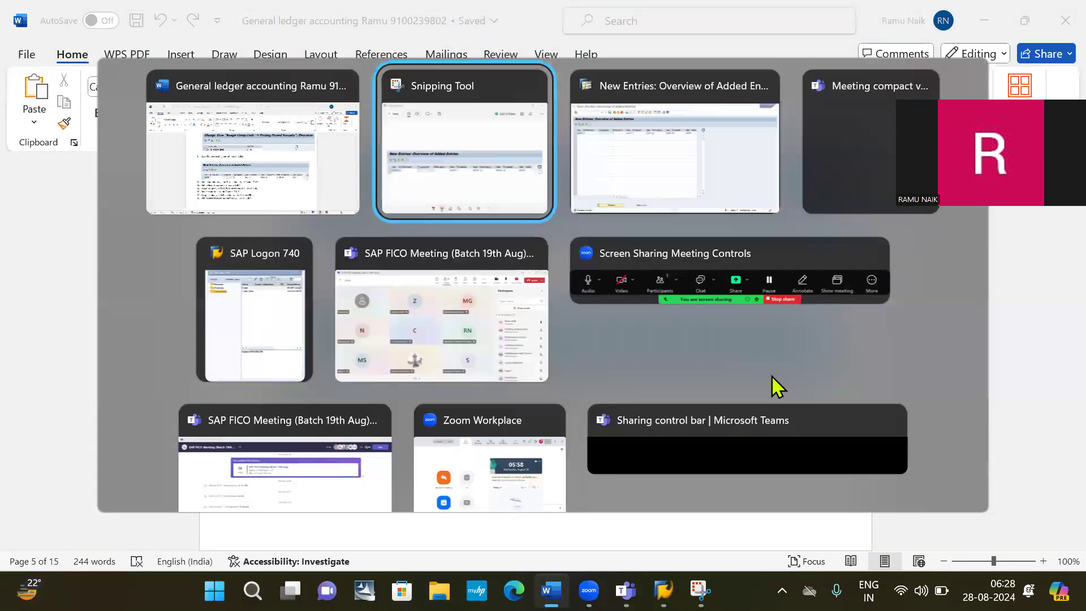